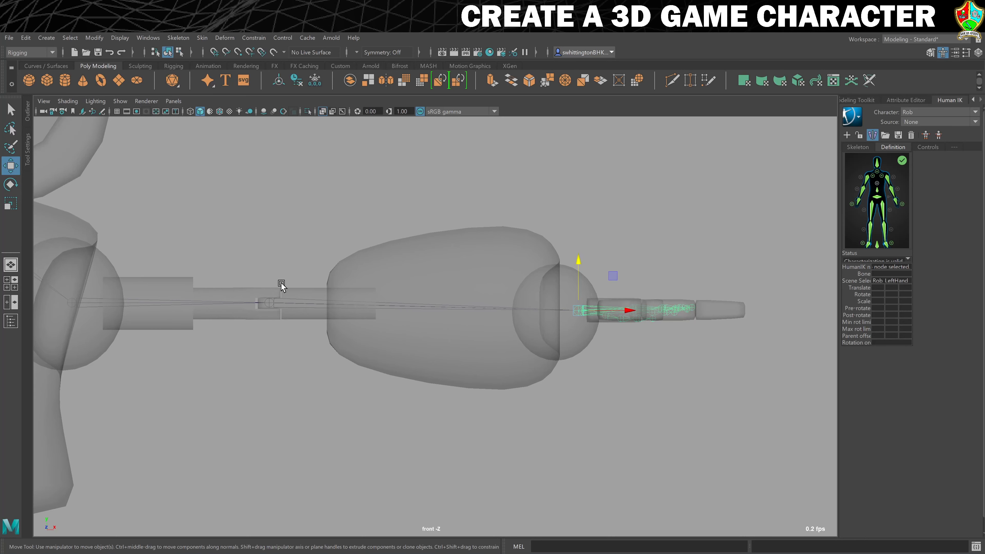
- Try rotating the left forearm joint downward by about 12 degrees, and undo the rotation
{"action": "middle_click_drag", "start_coordinate": [208, 299], "coordinate": [418, 306], "text": "alt"}
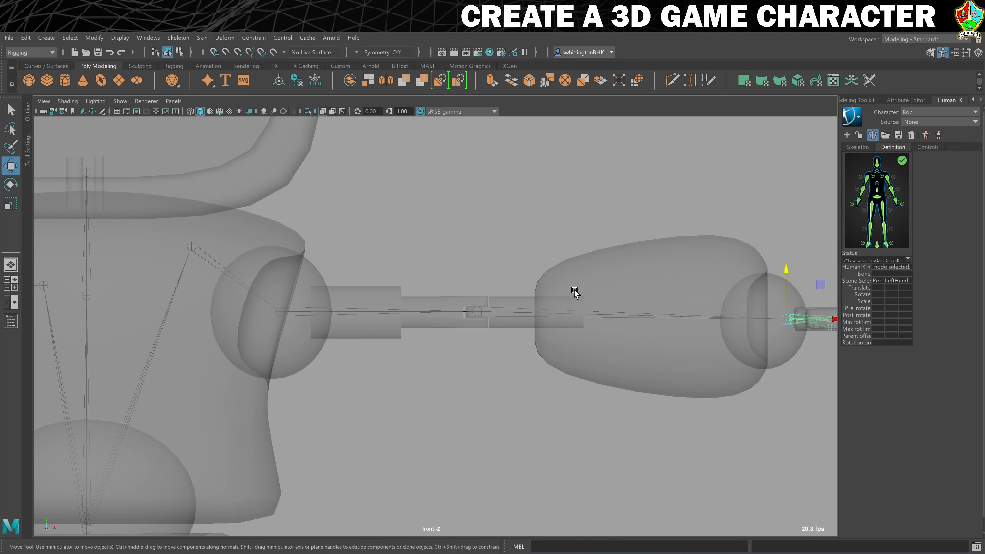
{"action": "middle_click_drag", "start_coordinate": [644, 304], "coordinate": [554, 302], "text": "alt"}
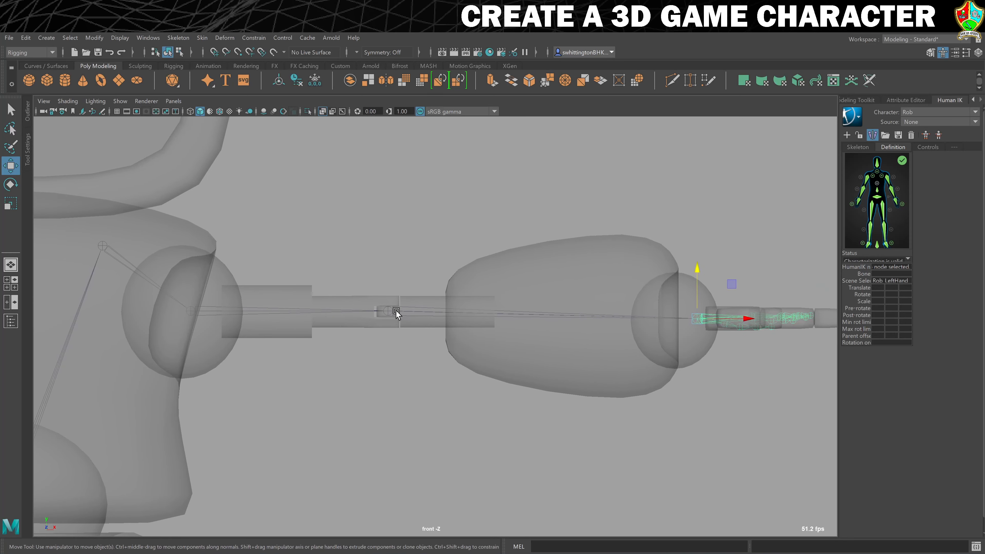
{"action": "left_click", "coordinate": [388, 311]}
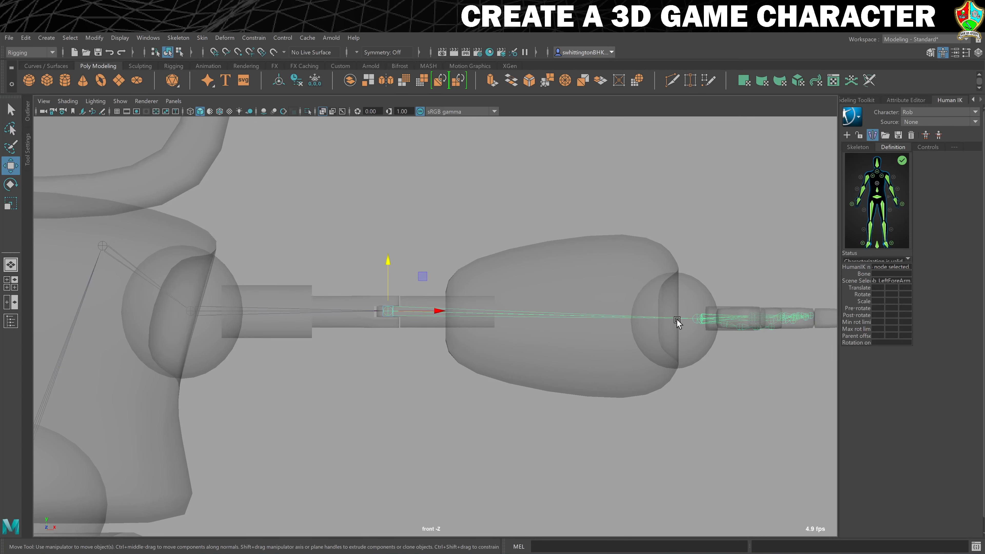
{"action": "key", "text": "e"}
{"action": "left_click_drag", "start_coordinate": [390, 273], "coordinate": [416, 273]}
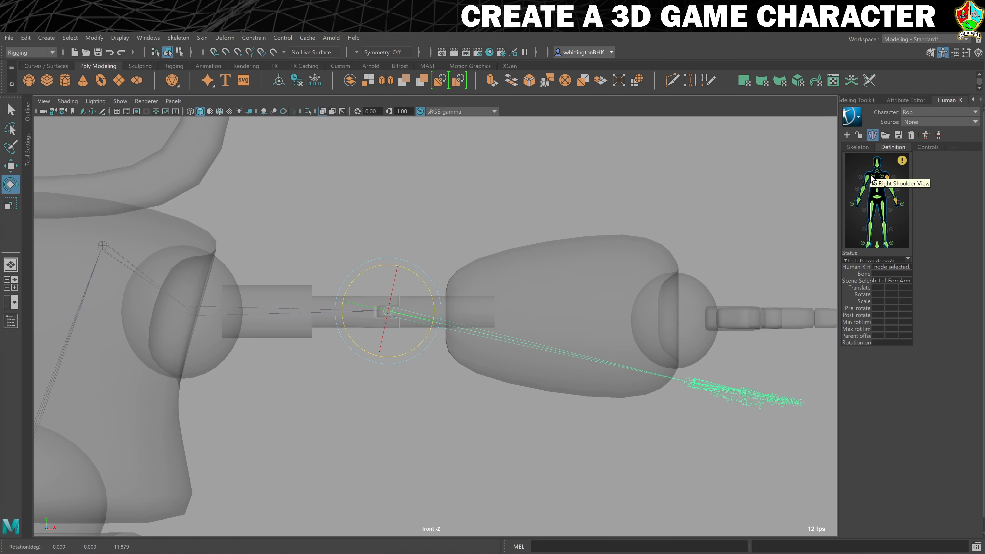
{"action": "key", "text": "ctrl+z"}
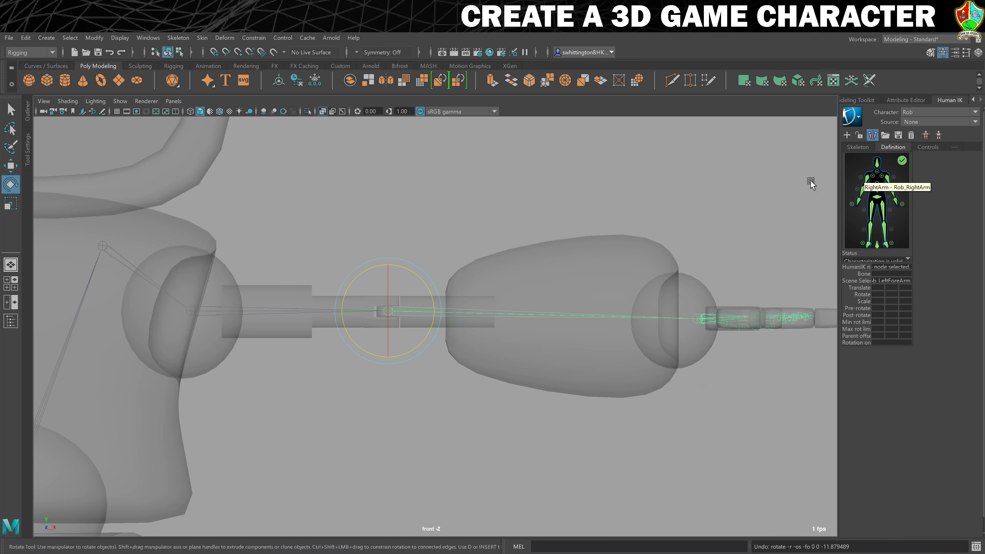
- Show the HumanIK skeleton settings and enlarge the top view around the left shoulder and arm
{"action": "left_click", "coordinate": [857, 146]}
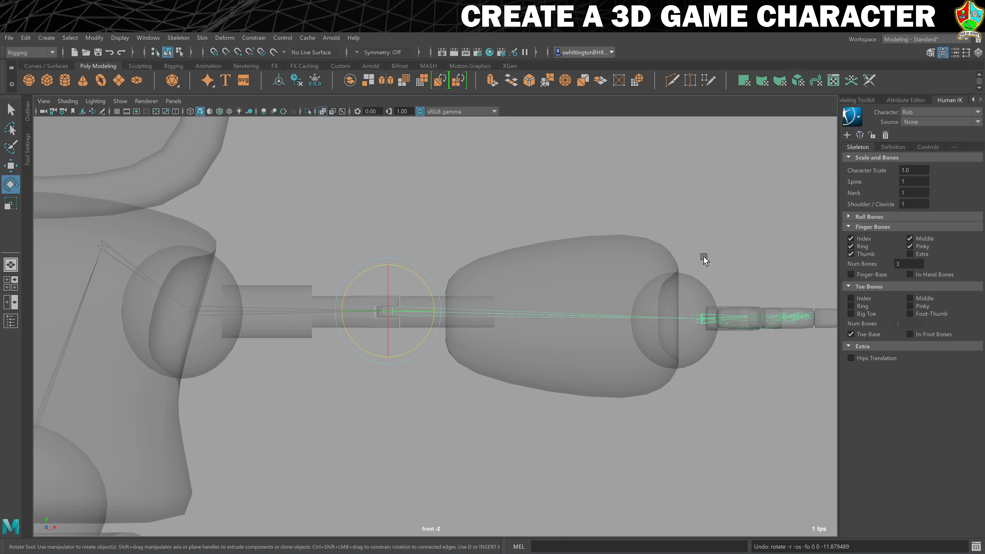
{"action": "middle_click_drag", "start_coordinate": [351, 374], "coordinate": [466, 354], "text": "alt"}
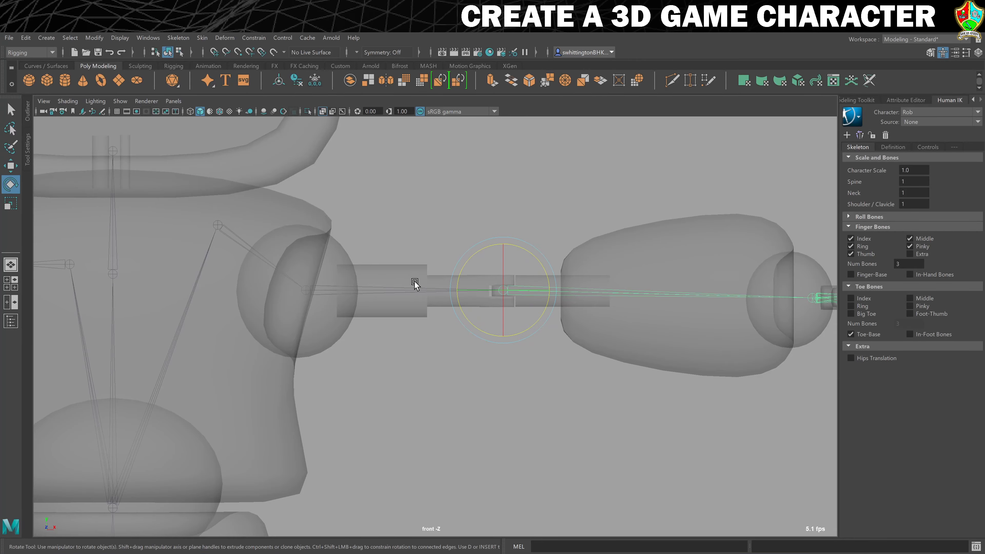
{"action": "key", "text": "space"}
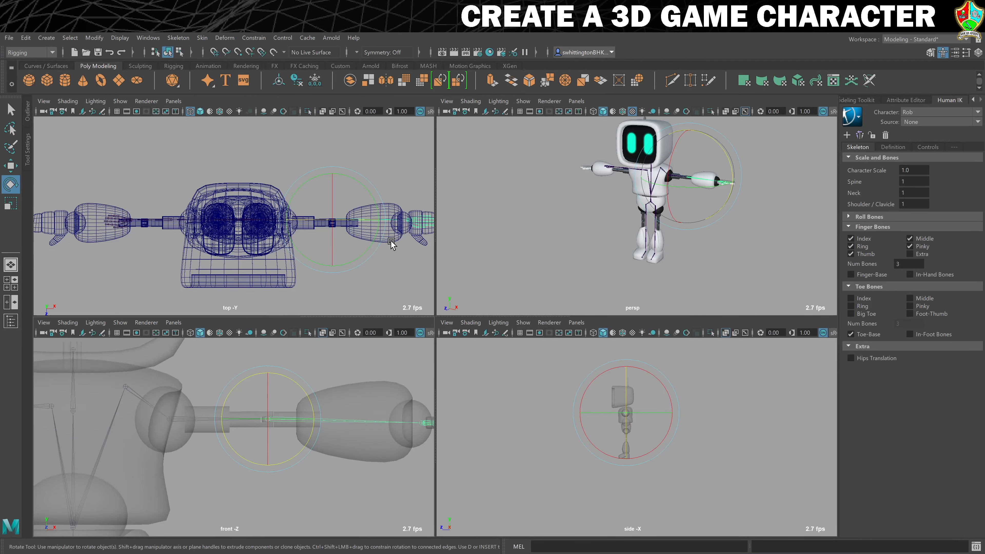
{"action": "key", "text": "space"}
{"action": "right_click_drag", "start_coordinate": [385, 235], "coordinate": [668, 352], "text": "alt"}
{"action": "middle_click_drag", "start_coordinate": [669, 352], "coordinate": [318, 271], "text": "alt"}
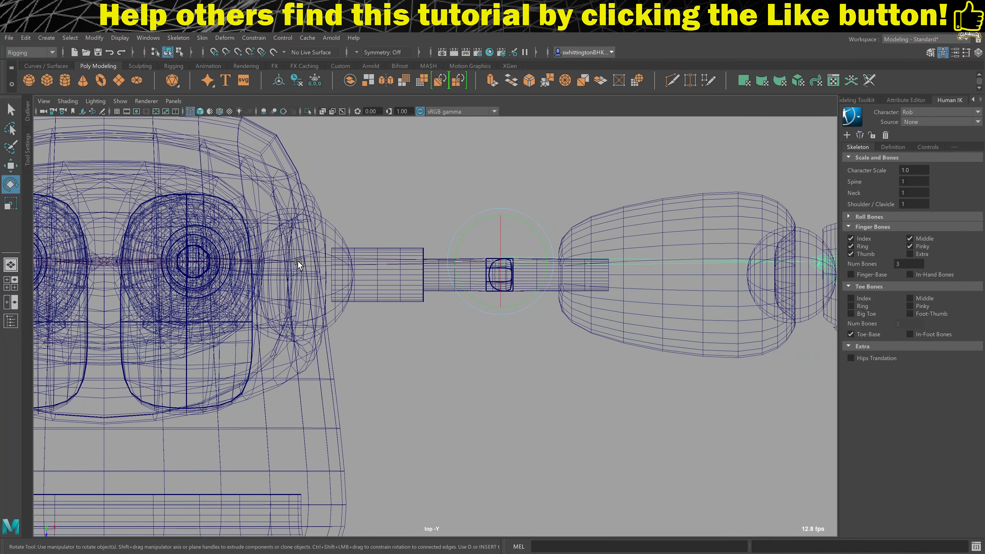
- Shade the top view with X-ray joints and move the left upper-arm joint along Z onto the arm's centerline, at about Z 1.56
{"action": "left_click", "coordinate": [307, 271]}
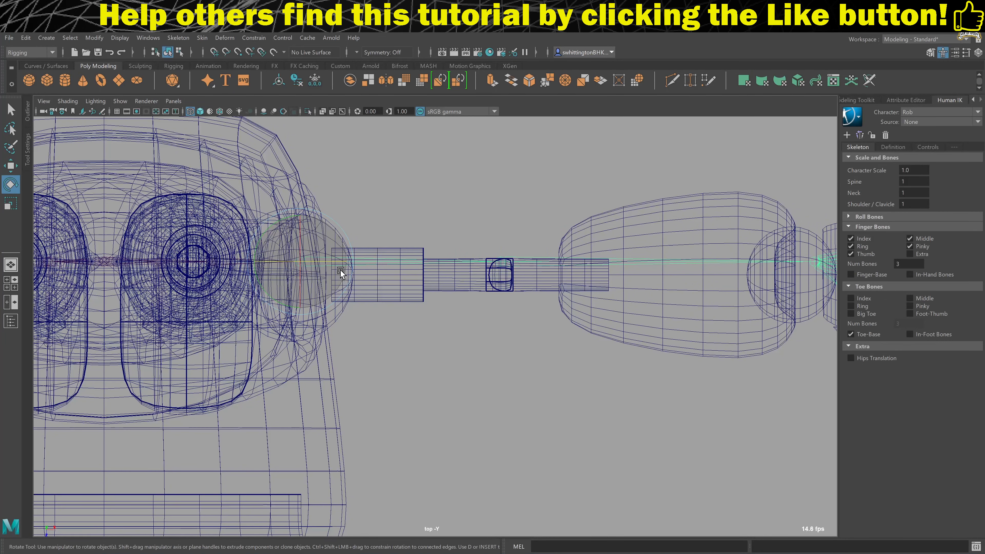
{"action": "key", "text": "5"}
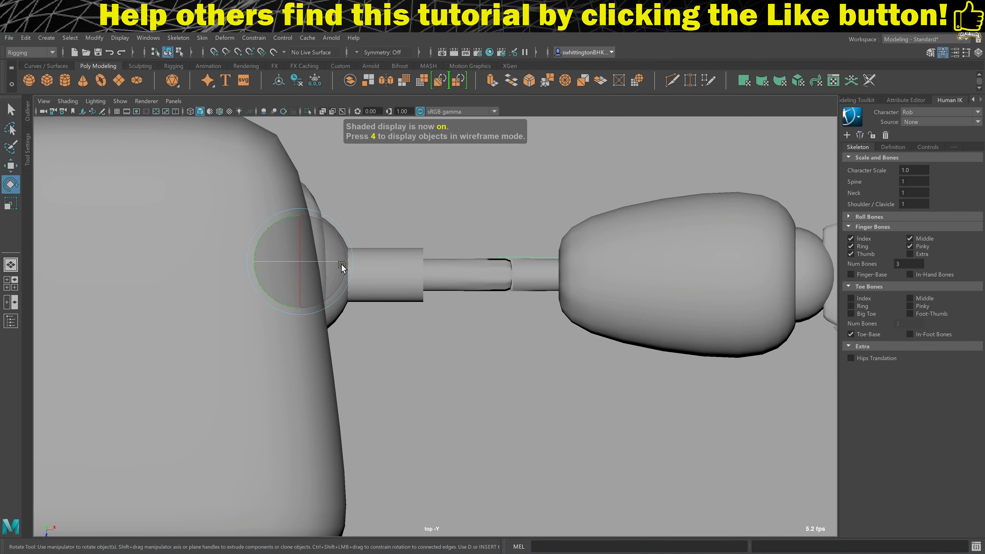
{"action": "left_click", "coordinate": [342, 111]}
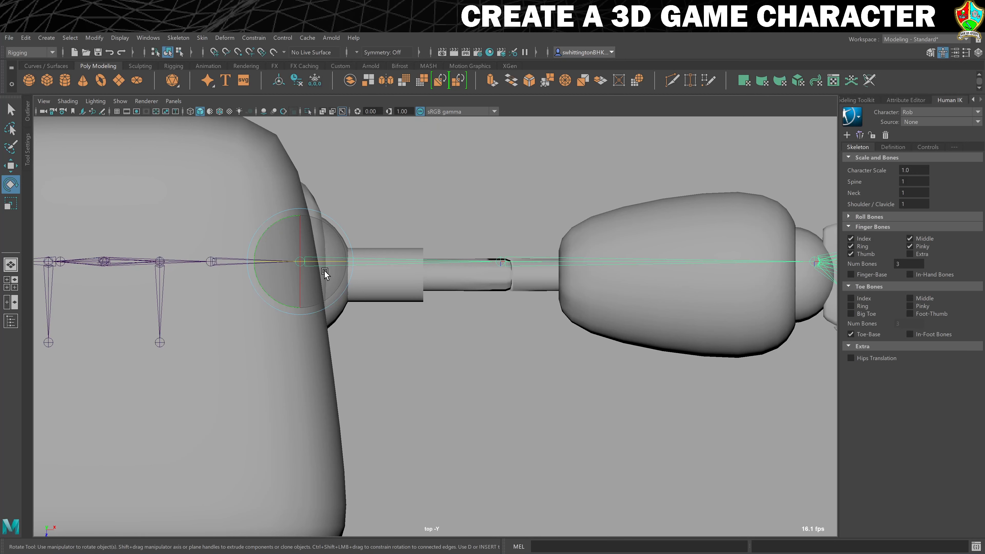
{"action": "key", "text": "w"}
{"action": "left_click_drag", "start_coordinate": [297, 311], "coordinate": [299, 325]}
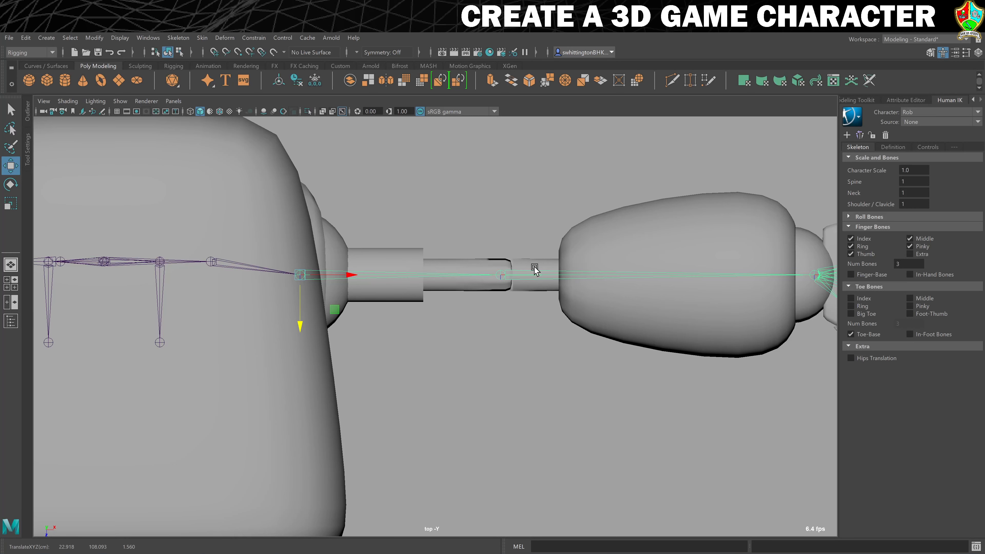
- Set the number of bones per finger to 2 for the character's hands
{"action": "middle_click_drag", "start_coordinate": [582, 313], "coordinate": [451, 311], "text": "alt"}
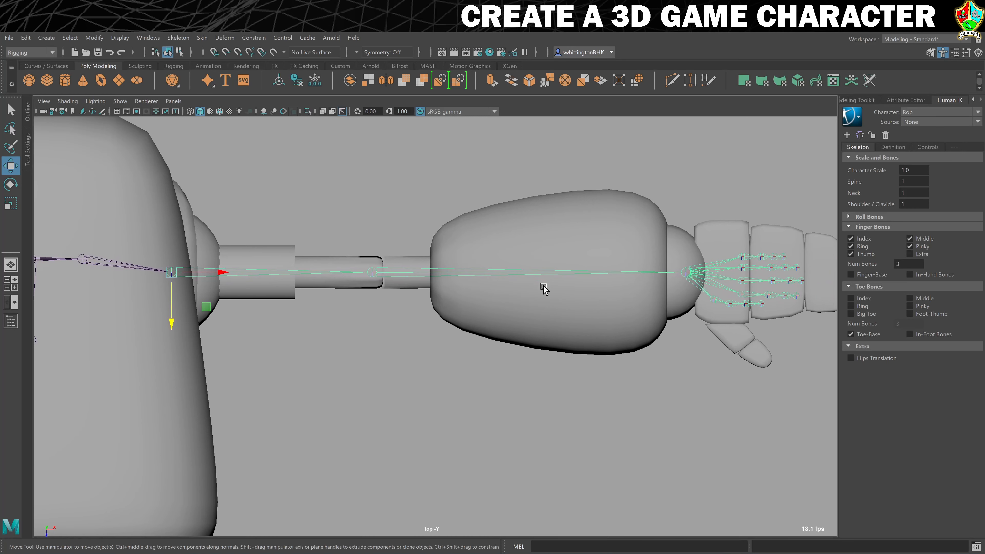
{"action": "middle_click_drag", "start_coordinate": [697, 295], "coordinate": [440, 264], "text": "alt"}
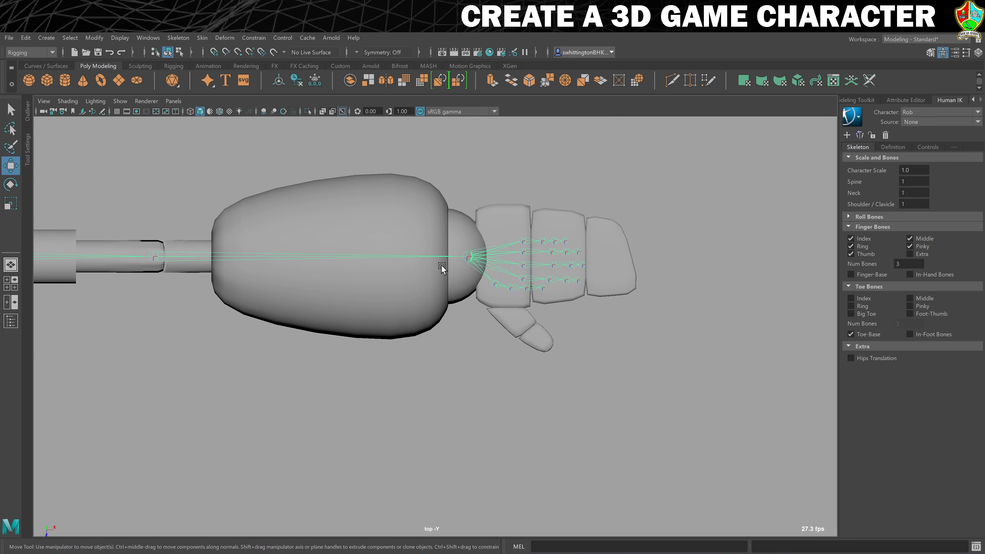
{"action": "right_click_drag", "start_coordinate": [440, 264], "coordinate": [522, 289], "text": "alt"}
{"action": "scroll", "coordinate": [521, 286], "scroll_direction": "up", "scroll_amount": 1}
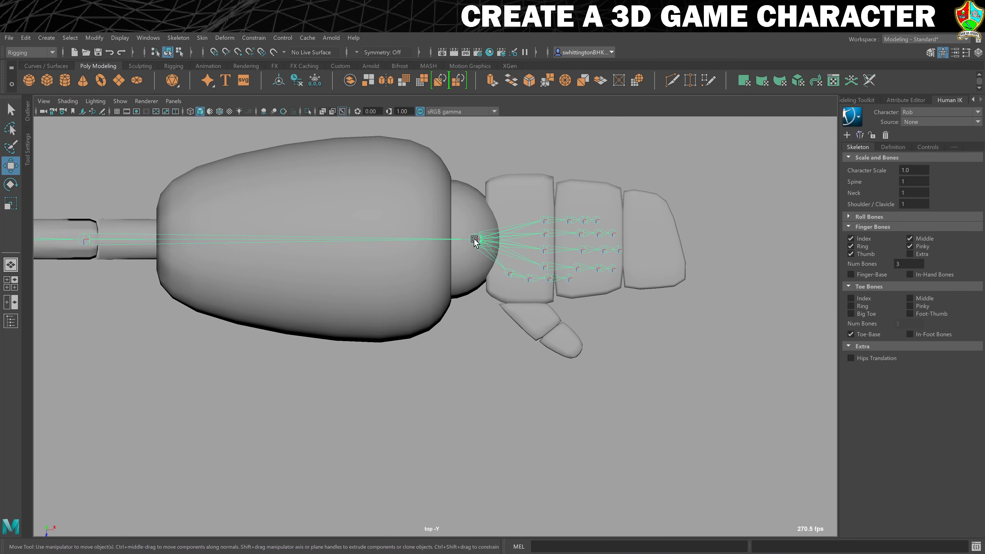
{"action": "left_click", "coordinate": [474, 240]}
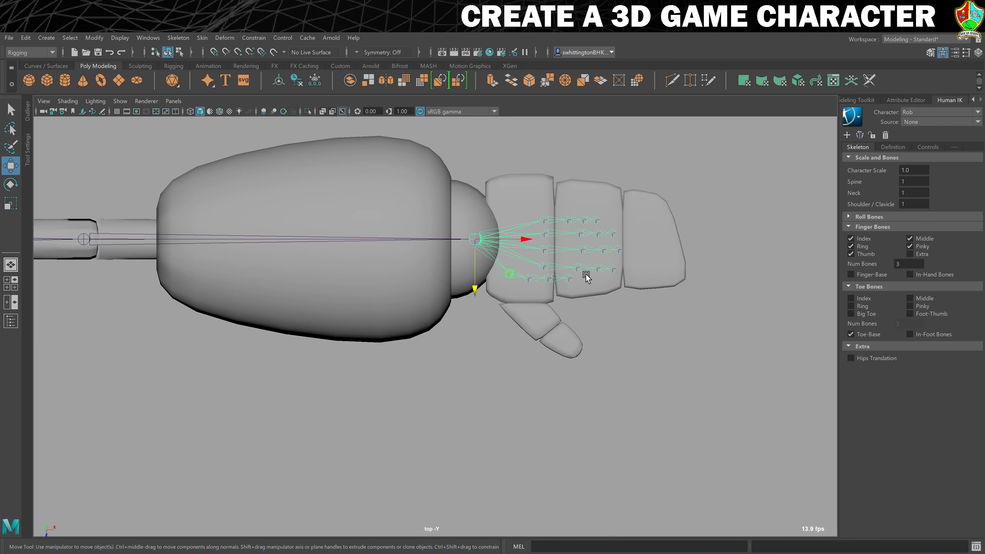
{"action": "scroll", "coordinate": [598, 248], "scroll_direction": "up", "scroll_amount": 5}
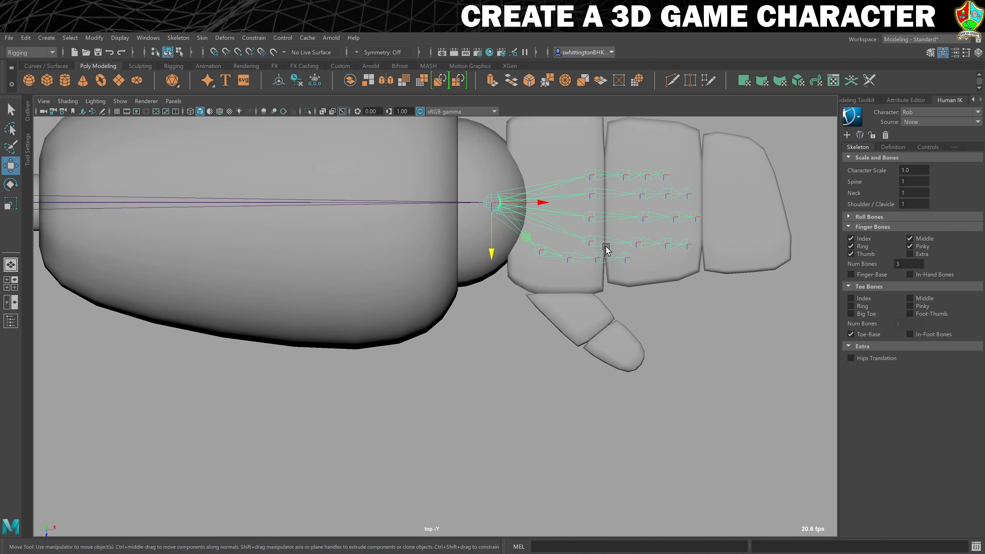
{"action": "scroll", "coordinate": [431, 358], "scroll_direction": "up", "scroll_amount": 3}
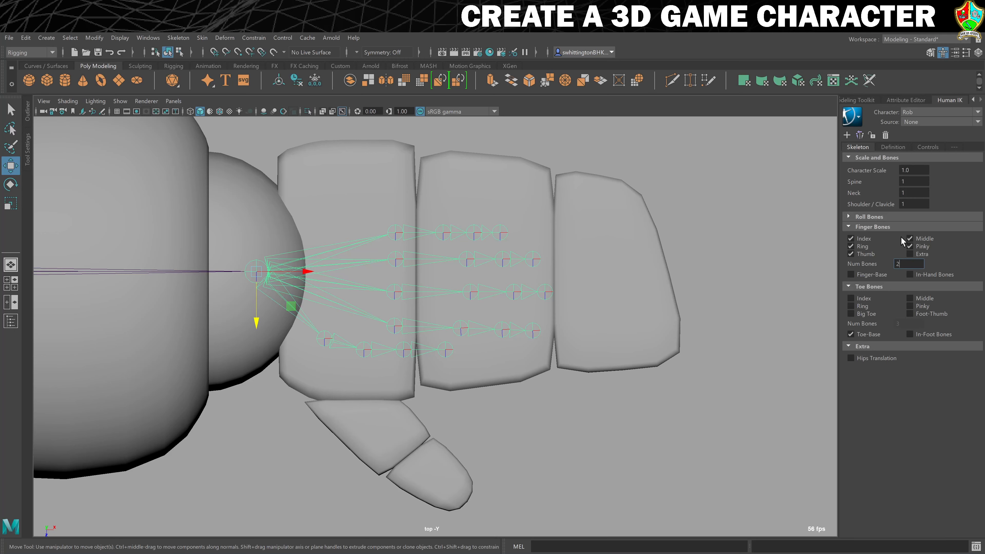
{"action": "key", "text": "Return"}
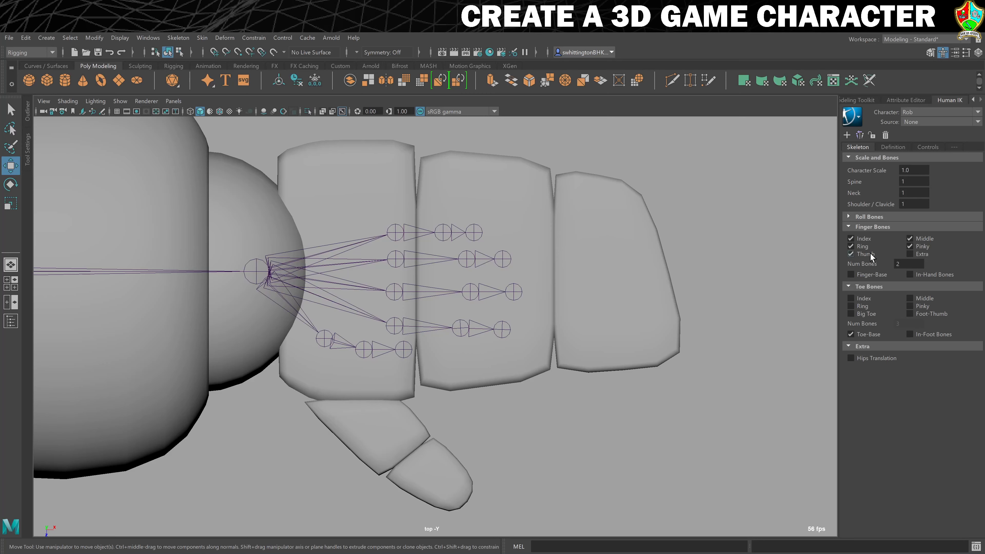
- Turn off the Index, Ring and Pinky finger bones, keeping only Middle and Thumb
{"action": "left_click", "coordinate": [851, 239]}
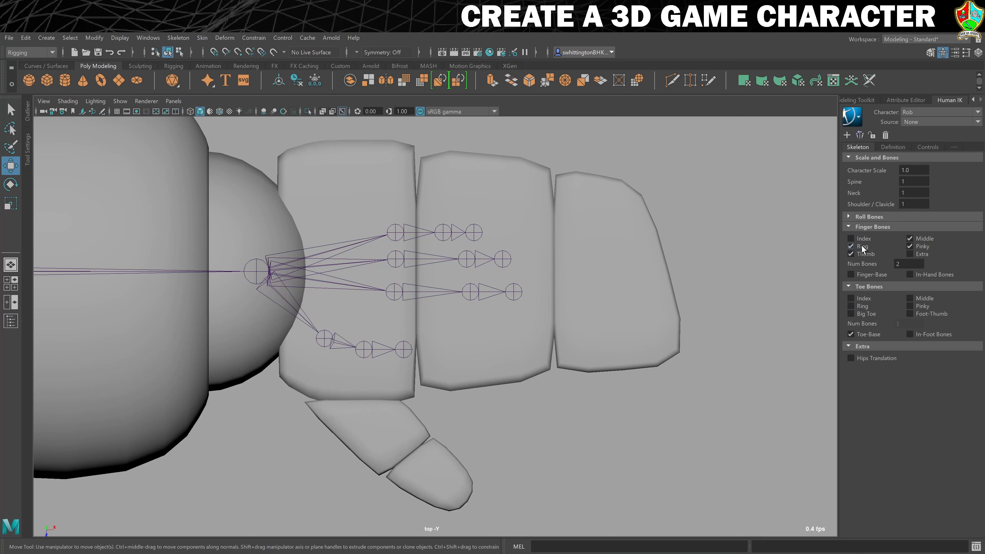
{"action": "left_click", "coordinate": [851, 246]}
{"action": "left_click", "coordinate": [922, 248]}
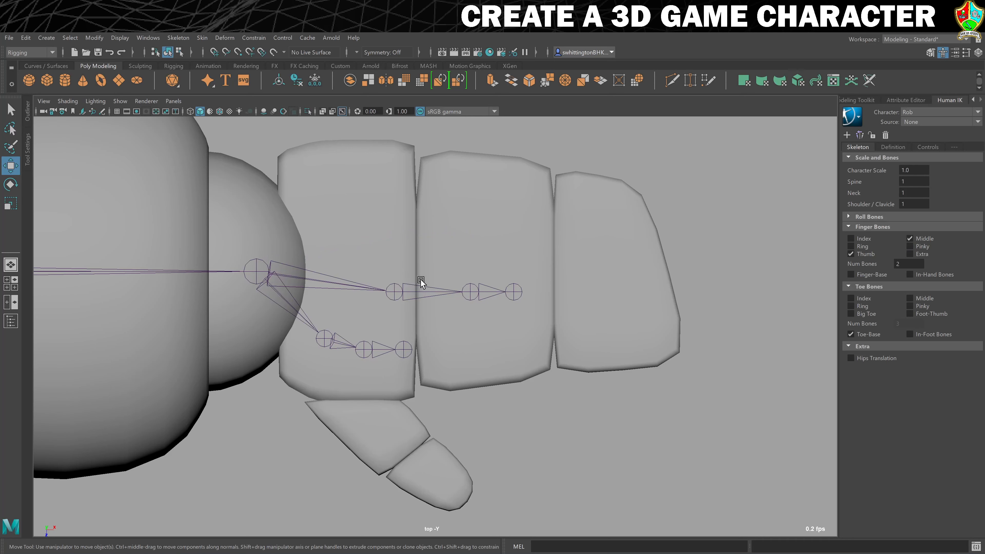
- Align the middle finger chain with the hand's centerline, placing its joints at the two gaps between finger segments and at the fingertip
{"action": "left_click", "coordinate": [394, 292]}
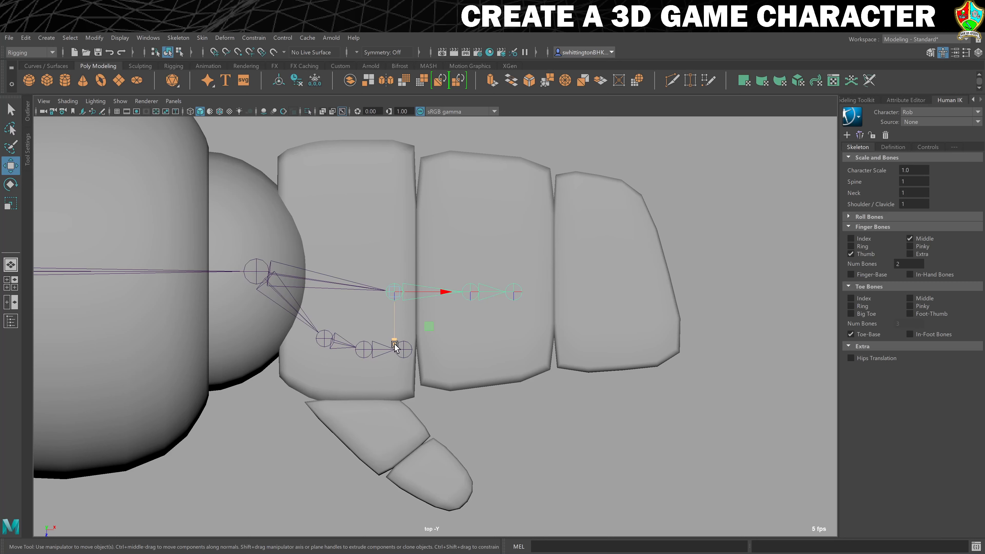
{"action": "left_click_drag", "start_coordinate": [392, 348], "coordinate": [397, 328]}
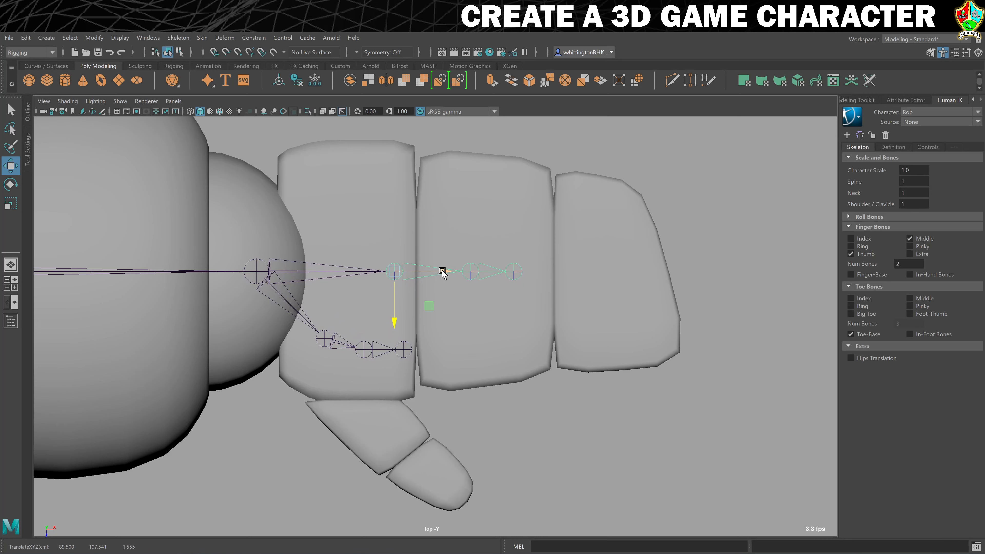
{"action": "left_click_drag", "start_coordinate": [444, 272], "coordinate": [465, 270]}
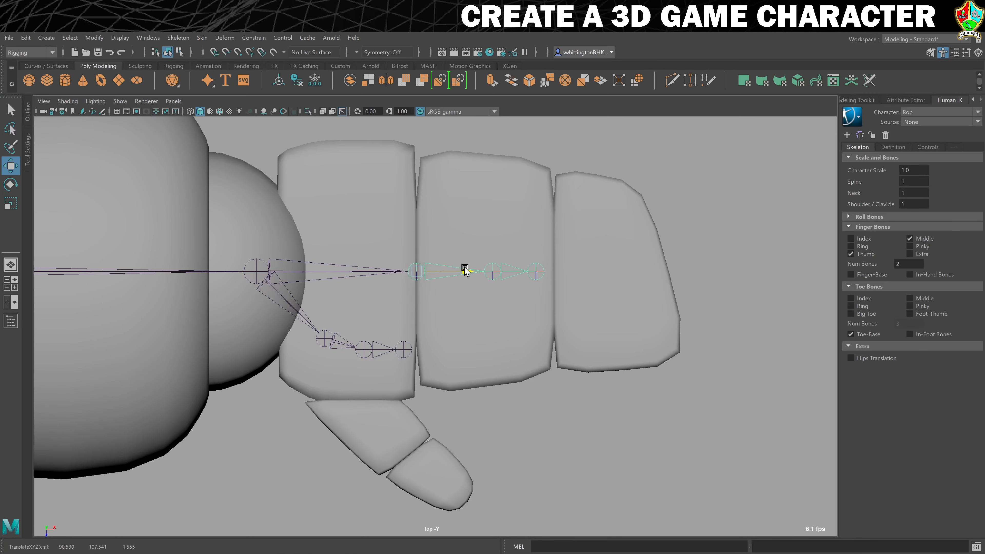
{"action": "left_click", "coordinate": [493, 270]}
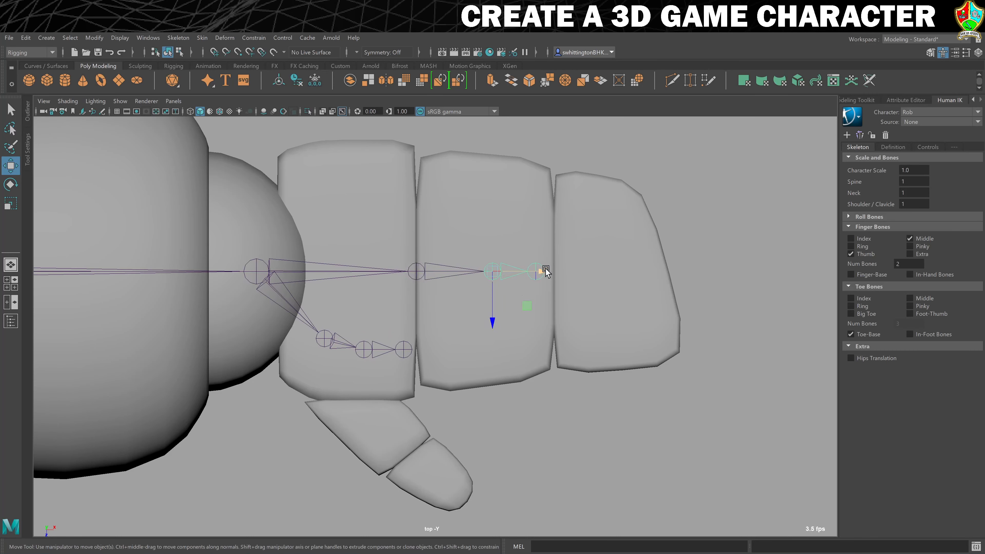
{"action": "left_click_drag", "start_coordinate": [546, 270], "coordinate": [722, 271]}
{"action": "left_click", "coordinate": [596, 270]}
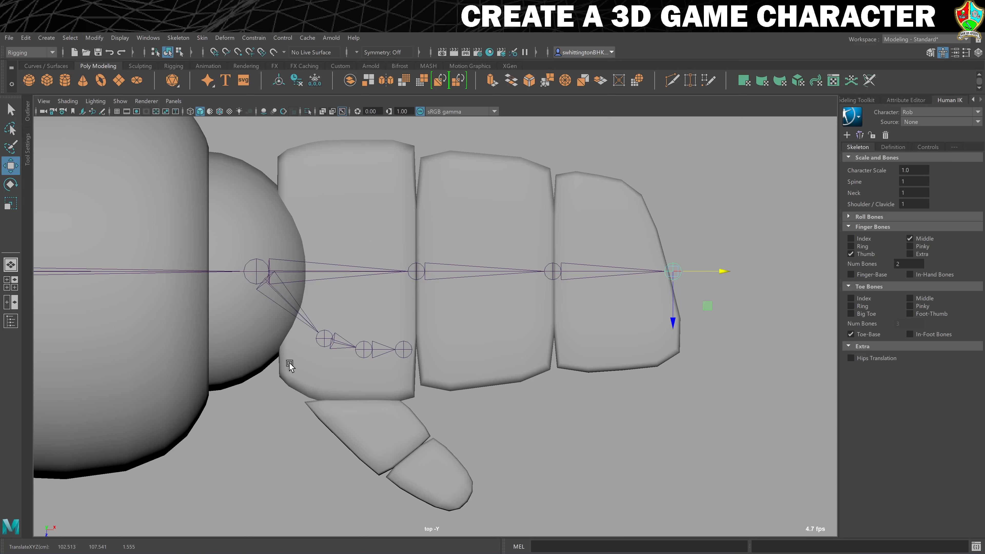
- Place the thumb joints at the thumb's base, the gap between its segments and its tip, and deselect everything
{"action": "left_click", "coordinate": [326, 339]}
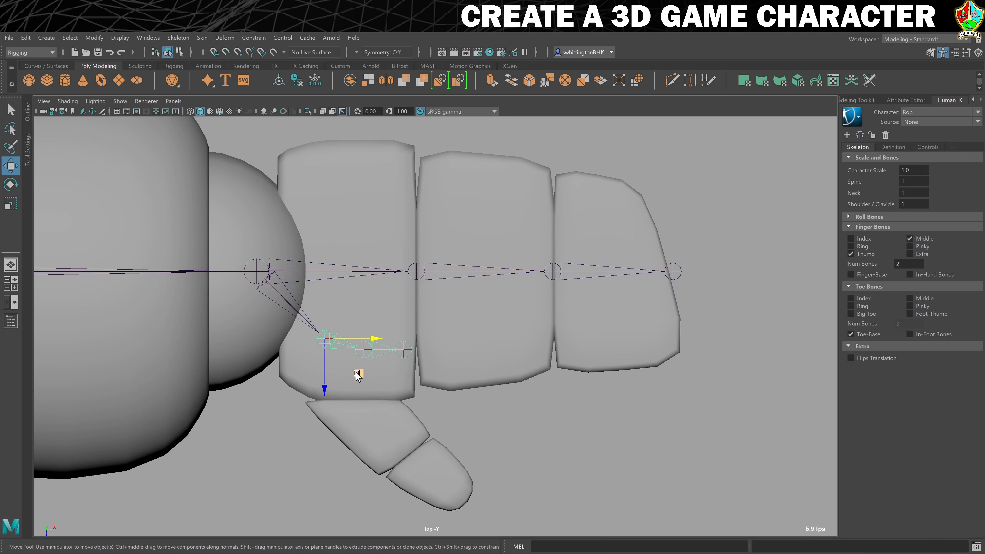
{"action": "left_click_drag", "start_coordinate": [359, 374], "coordinate": [442, 488]}
{"action": "left_click", "coordinate": [384, 409]}
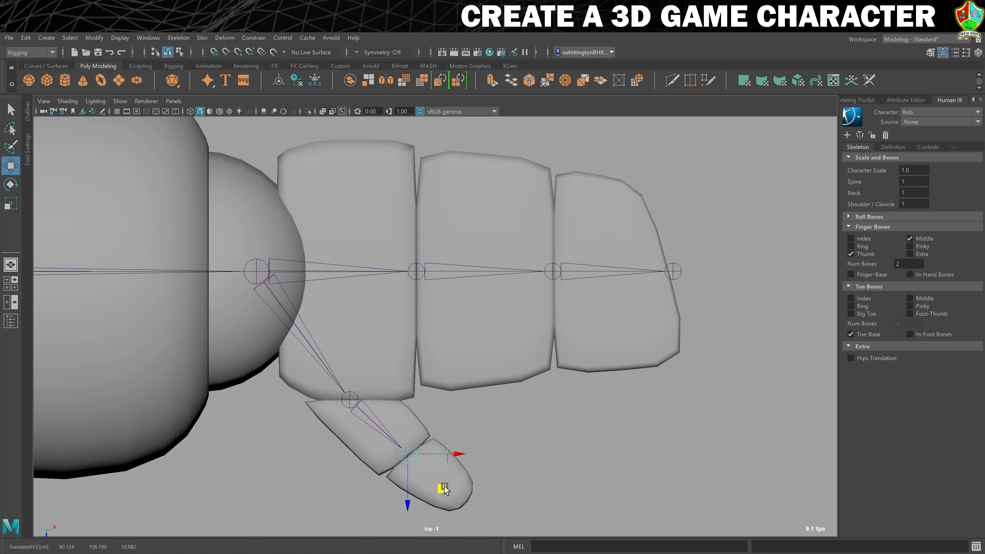
{"action": "key", "text": "Down"}
{"action": "middle_click_drag", "start_coordinate": [479, 486], "coordinate": [499, 534]}
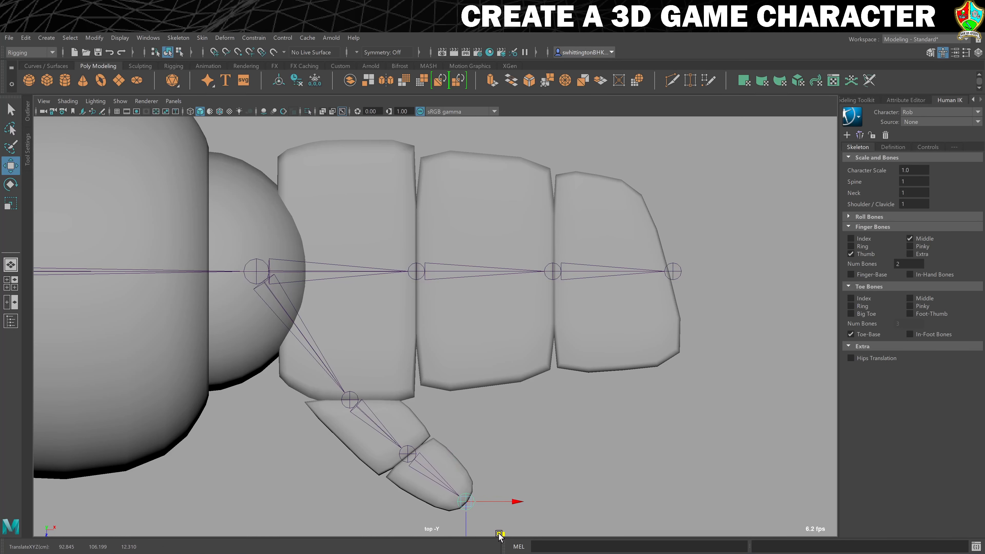
{"action": "left_click", "coordinate": [512, 407]}
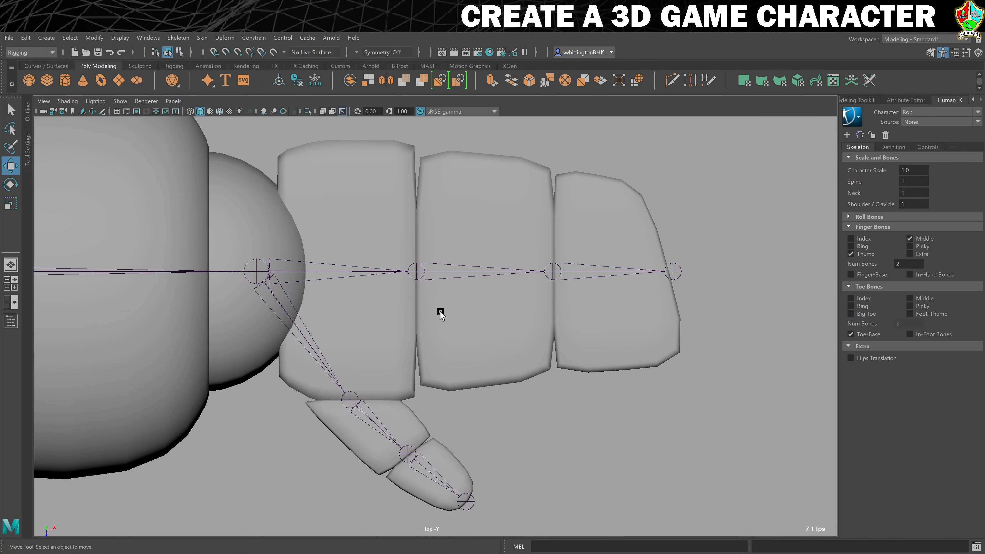
- Examine from the front in the perspective view how the left finger and thumb joints line up with the hand mesh
{"action": "key", "text": "space"}
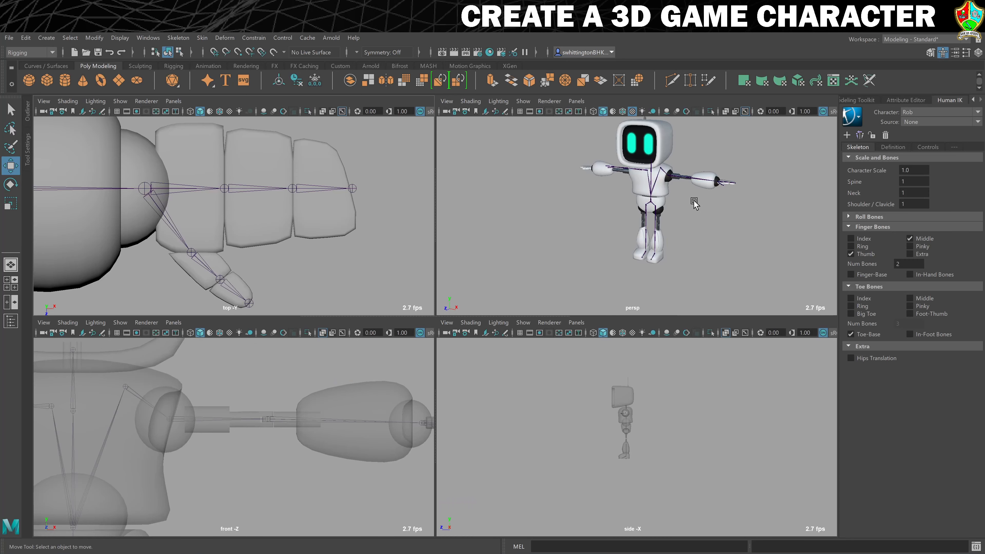
{"action": "key", "text": "space"}
{"action": "right_click_drag", "start_coordinate": [622, 243], "coordinate": [688, 222], "text": "alt"}
{"action": "middle_click_drag", "start_coordinate": [689, 223], "coordinate": [477, 317], "text": "alt"}
{"action": "mouse_move", "coordinate": [477, 316]}
{"action": "left_mouse_down", "text": "alt"}
{"action": "mouse_move", "coordinate": [437, 332]}
{"action": "mouse_move", "coordinate": [495, 322]}
{"action": "left_mouse_up", "text": "alt"}
{"action": "scroll", "coordinate": [446, 323], "scroll_direction": "up", "scroll_amount": 7}
{"action": "middle_click_drag", "start_coordinate": [495, 322], "coordinate": [294, 349], "text": "alt"}
{"action": "left_click_drag", "start_coordinate": [294, 349], "coordinate": [310, 332], "text": "alt"}
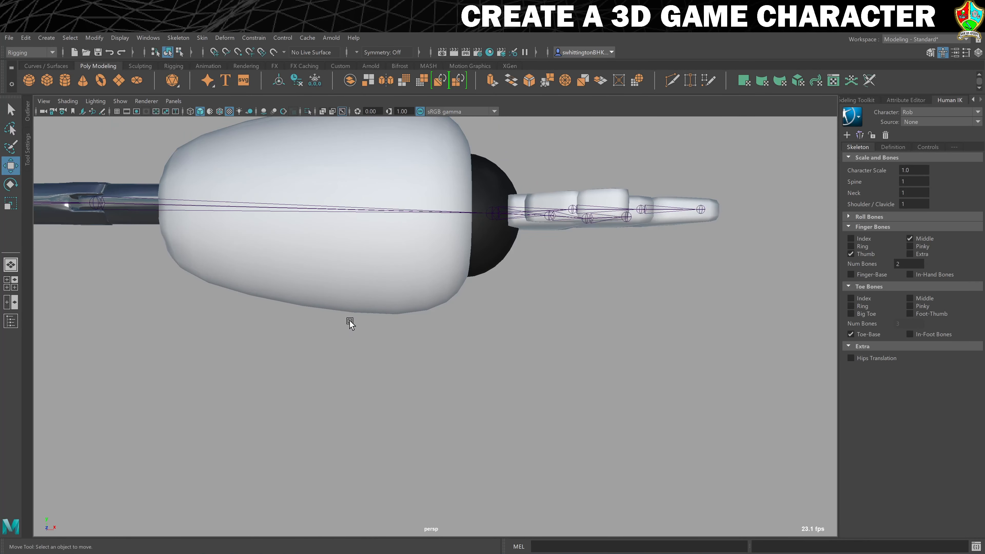
{"action": "middle_click_drag", "start_coordinate": [349, 320], "coordinate": [306, 335], "text": "alt"}
{"action": "left_click_drag", "start_coordinate": [306, 335], "coordinate": [415, 335], "text": "alt"}
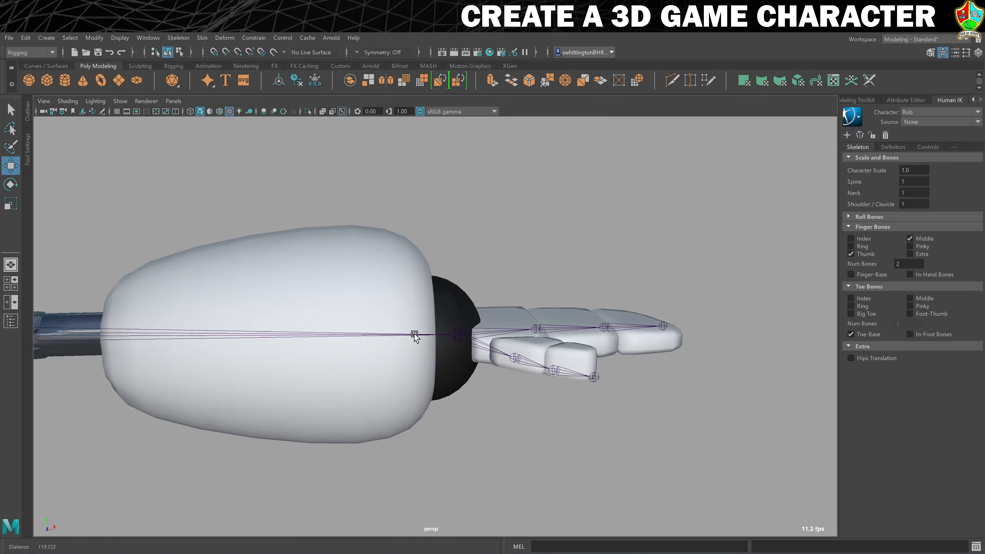
{"action": "right_click_drag", "start_coordinate": [415, 335], "coordinate": [530, 339], "text": "alt"}
{"action": "middle_click_drag", "start_coordinate": [530, 339], "coordinate": [492, 314], "text": "alt"}
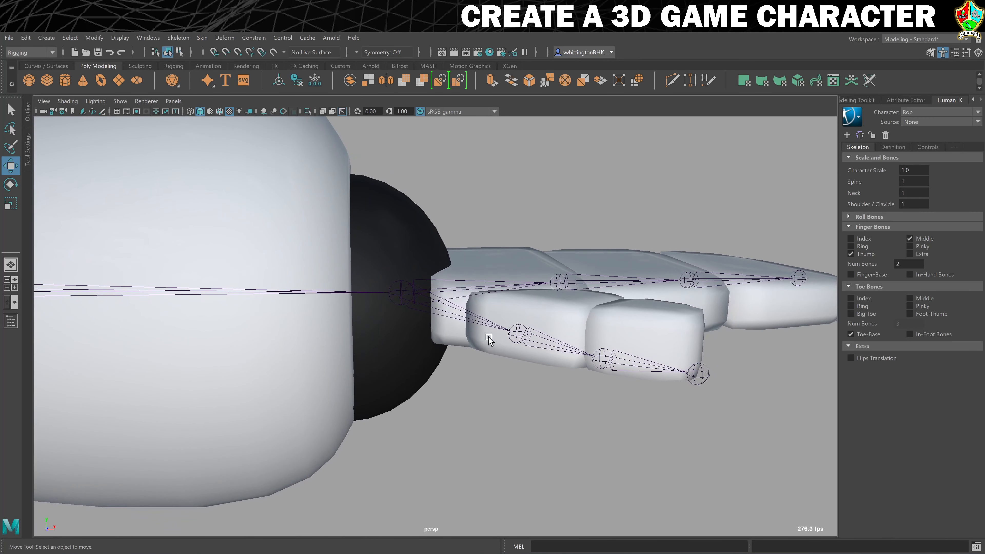
- Raise the left thumb's base and middle joints to the vertical centre of the thumb mesh and check the arm's joint alignment
{"action": "left_click", "coordinate": [511, 333]}
{"action": "left_click_drag", "start_coordinate": [521, 341], "coordinate": [531, 361], "text": "alt"}
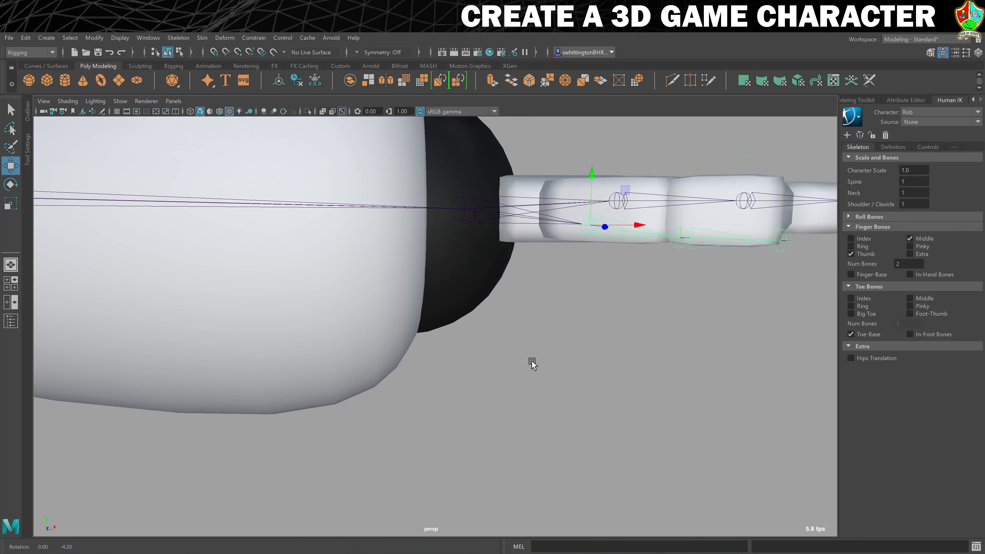
{"action": "left_click_drag", "start_coordinate": [591, 173], "coordinate": [600, 155]}
{"action": "left_click", "coordinate": [678, 213]}
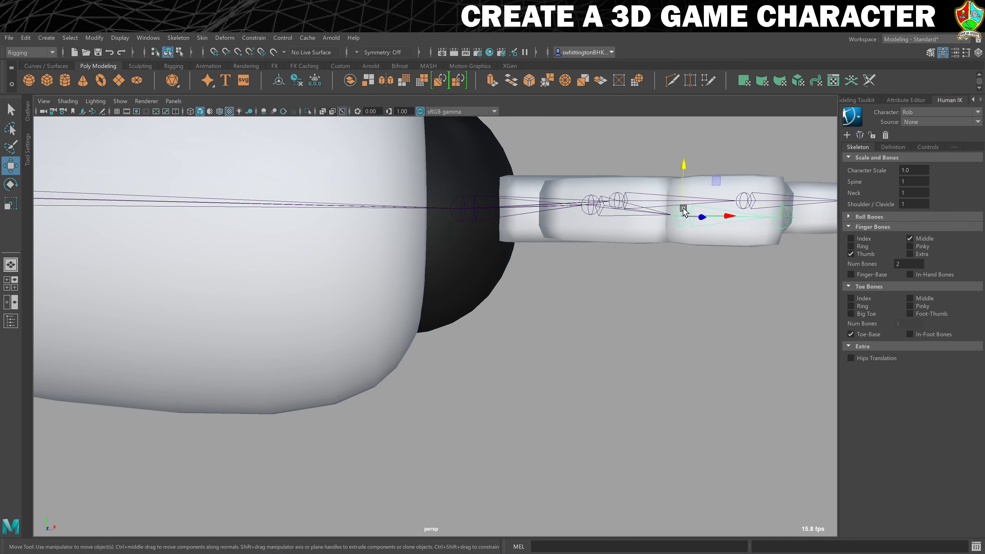
{"action": "left_click_drag", "start_coordinate": [686, 166], "coordinate": [692, 152]}
{"action": "left_click", "coordinate": [688, 318]}
{"action": "left_click_drag", "start_coordinate": [688, 317], "coordinate": [714, 311], "text": "alt"}
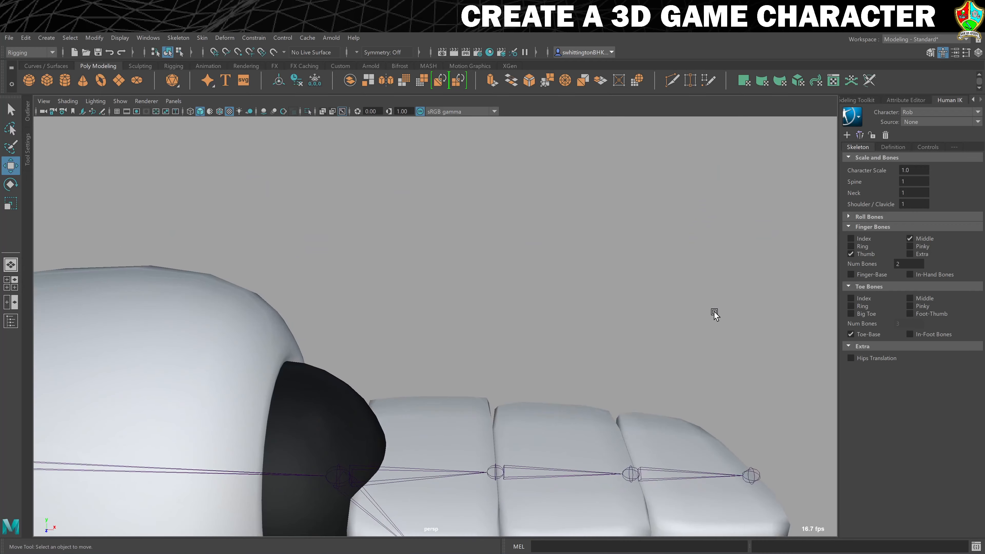
{"action": "right_click_drag", "start_coordinate": [713, 311], "coordinate": [547, 340], "text": "alt"}
{"action": "middle_click_drag", "start_coordinate": [547, 342], "coordinate": [706, 290], "text": "alt"}
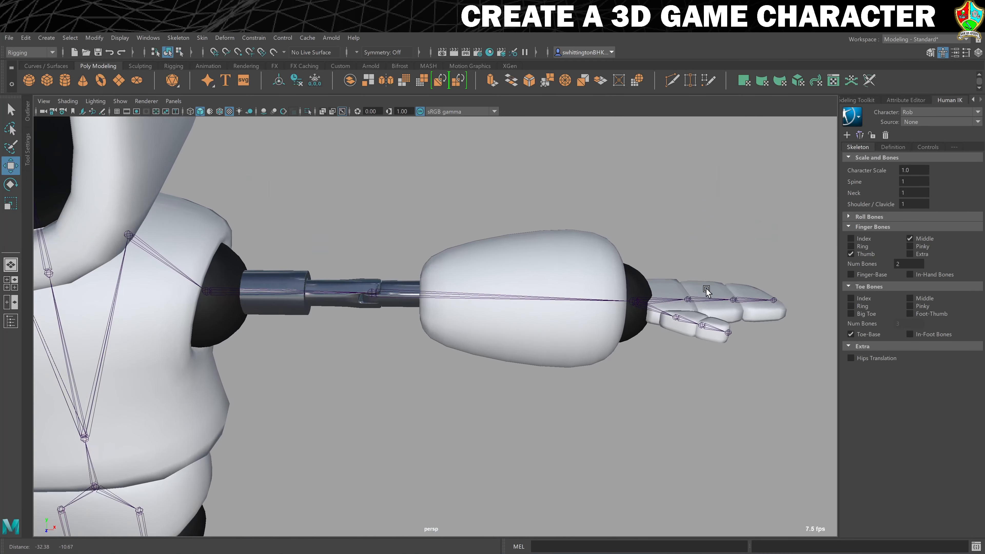
{"action": "right_click_drag", "start_coordinate": [674, 308], "coordinate": [558, 322], "text": "alt"}
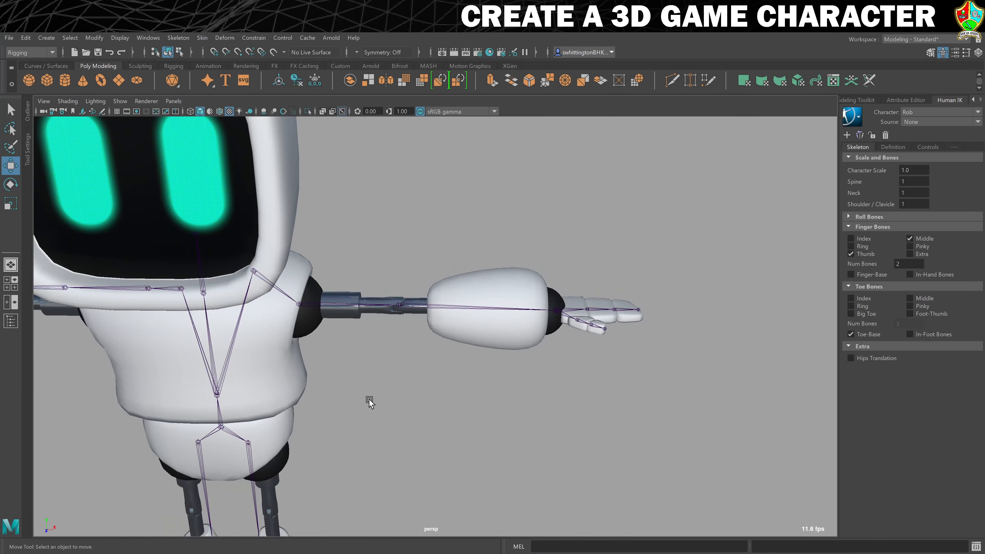
- Move the left hip joint outward and down in the front view, centring it over the thigh rod inside the hip ball
{"action": "middle_click_drag", "start_coordinate": [369, 400], "coordinate": [487, 221], "text": "alt"}
{"action": "scroll", "coordinate": [480, 232], "scroll_direction": "up", "scroll_amount": 6}
{"action": "scroll", "coordinate": [385, 218], "scroll_direction": "down", "scroll_amount": 3}
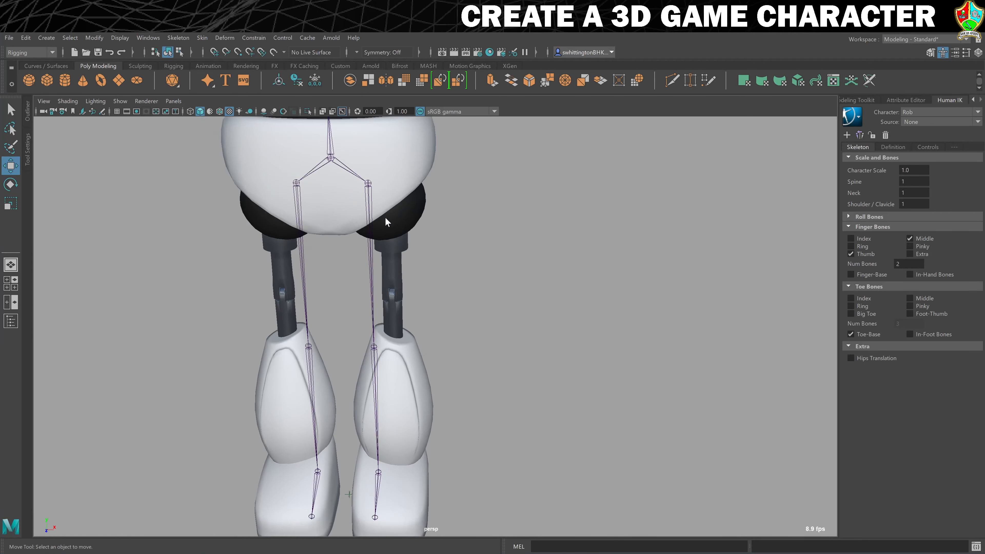
{"action": "key", "text": "space"}
{"action": "key", "text": "space"}
{"action": "scroll", "coordinate": [229, 441], "scroll_direction": "down", "scroll_amount": 8}
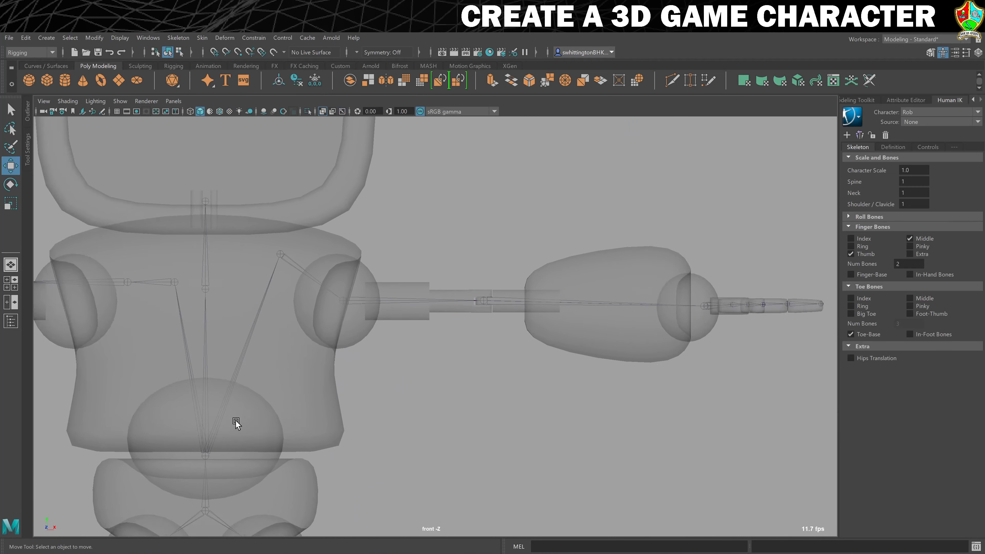
{"action": "middle_click_drag", "start_coordinate": [237, 406], "coordinate": [271, 293], "text": "alt"}
{"action": "right_click_drag", "start_coordinate": [280, 300], "coordinate": [415, 368], "text": "alt"}
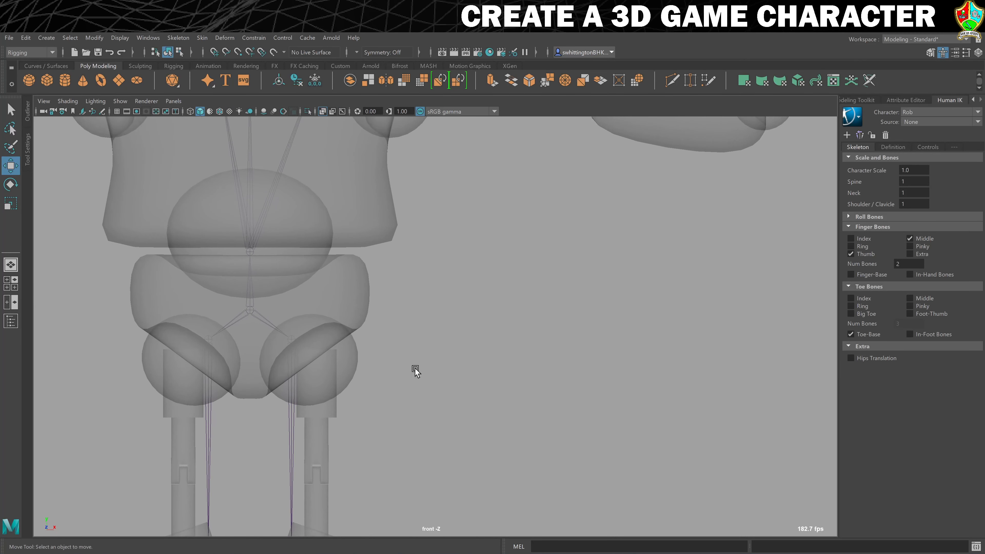
{"action": "middle_click_drag", "start_coordinate": [380, 359], "coordinate": [458, 288], "text": "alt"}
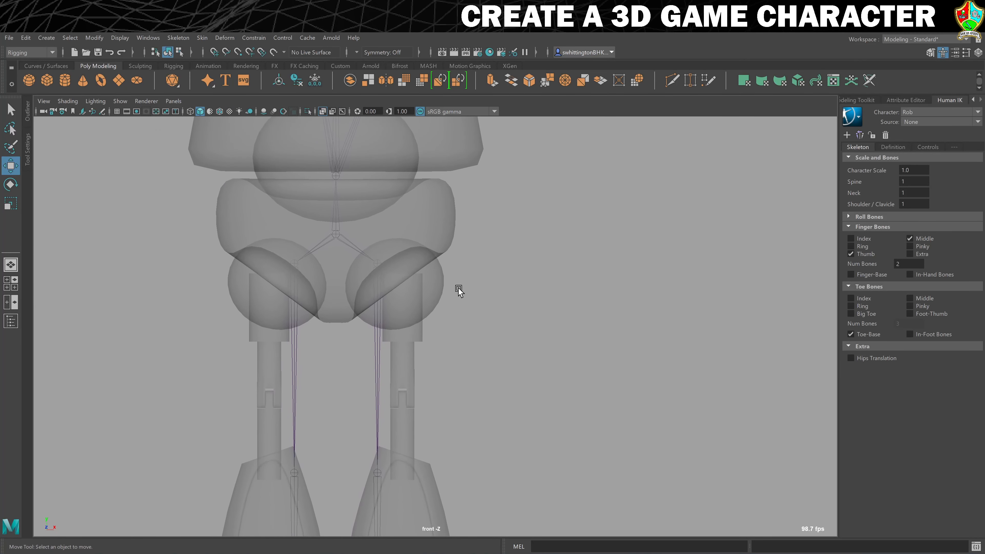
{"action": "left_click", "coordinate": [376, 262]}
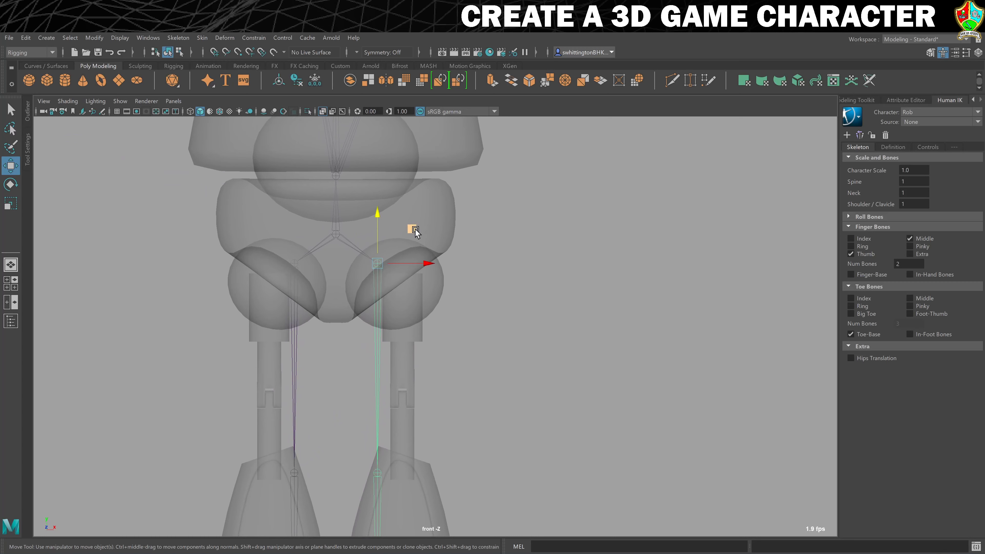
{"action": "left_click_drag", "start_coordinate": [412, 228], "coordinate": [436, 247]}
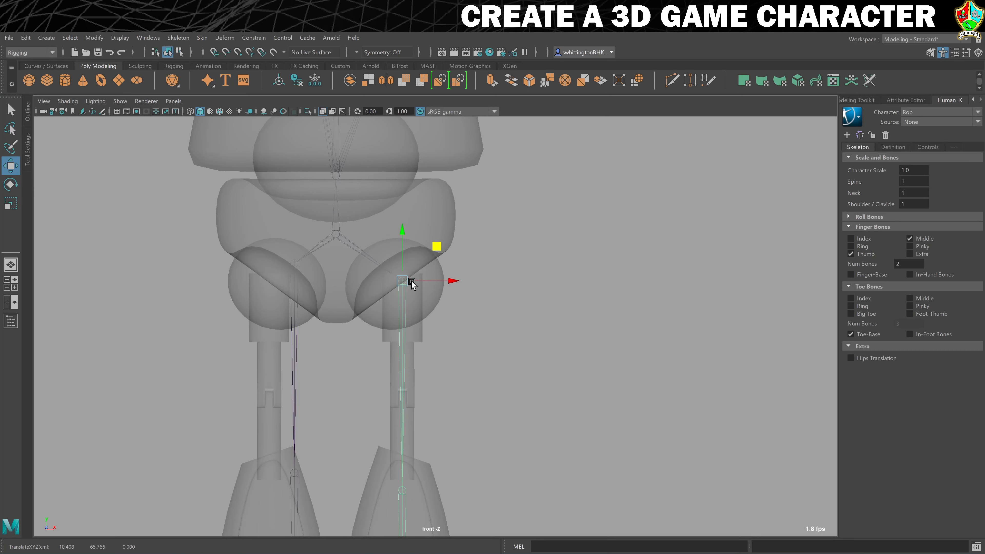
{"action": "left_click_drag", "start_coordinate": [442, 250], "coordinate": [439, 253]}
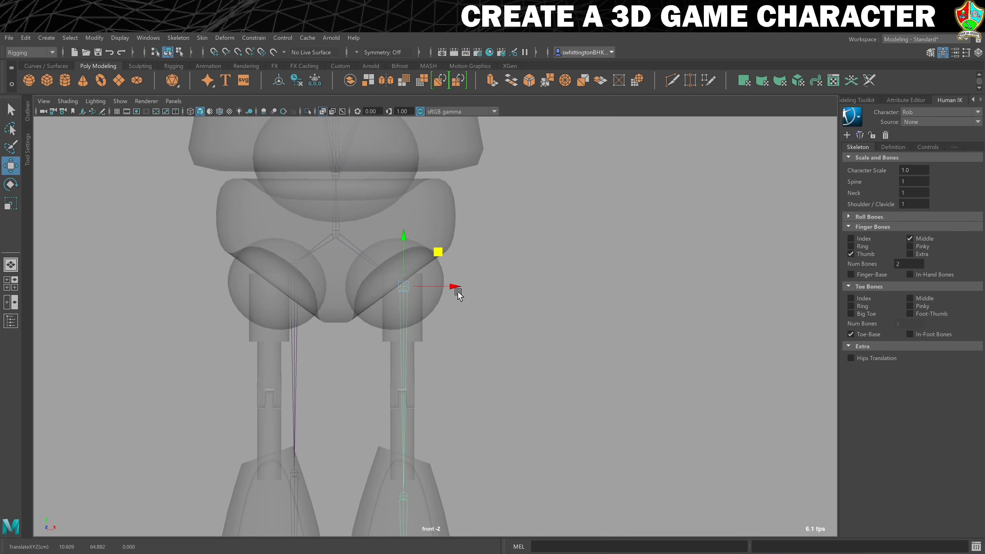
{"action": "left_click_drag", "start_coordinate": [455, 286], "coordinate": [454, 286]}
- Raise the left knee joint to the hinge in the leg rod, at a height of about 47.4
{"action": "middle_click_drag", "start_coordinate": [502, 393], "coordinate": [510, 328], "text": "alt"}
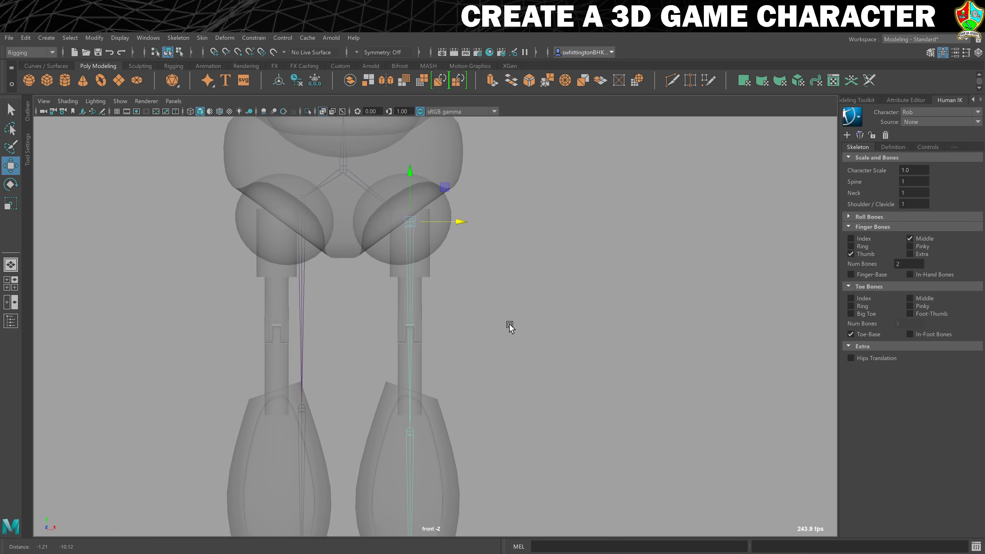
{"action": "left_click", "coordinate": [408, 431]}
{"action": "left_click_drag", "start_coordinate": [408, 383], "coordinate": [422, 288]}
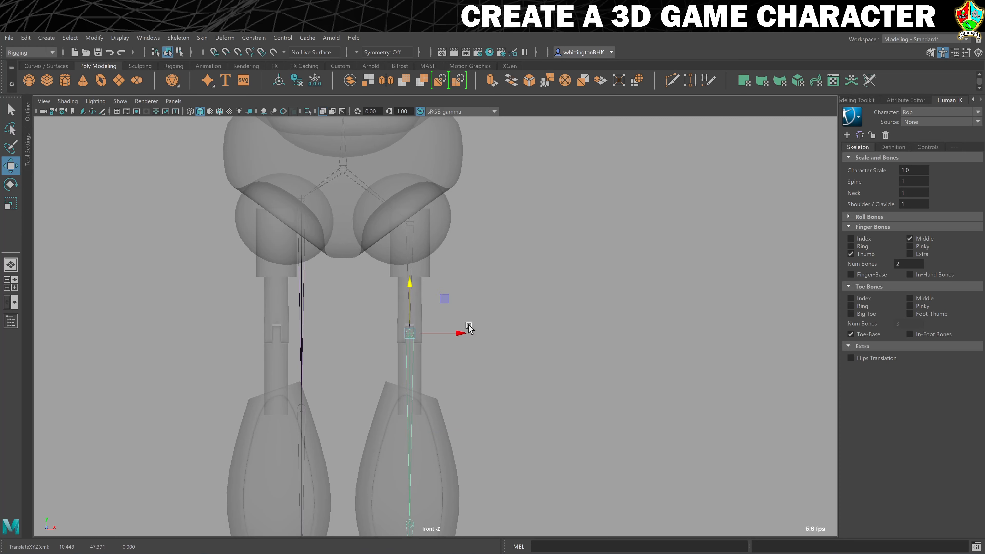
- Lower the left ankle joint in the side view to the upper part of the foot, just below the shin's lower end
{"action": "middle_click_drag", "start_coordinate": [535, 399], "coordinate": [540, 284], "text": "alt"}
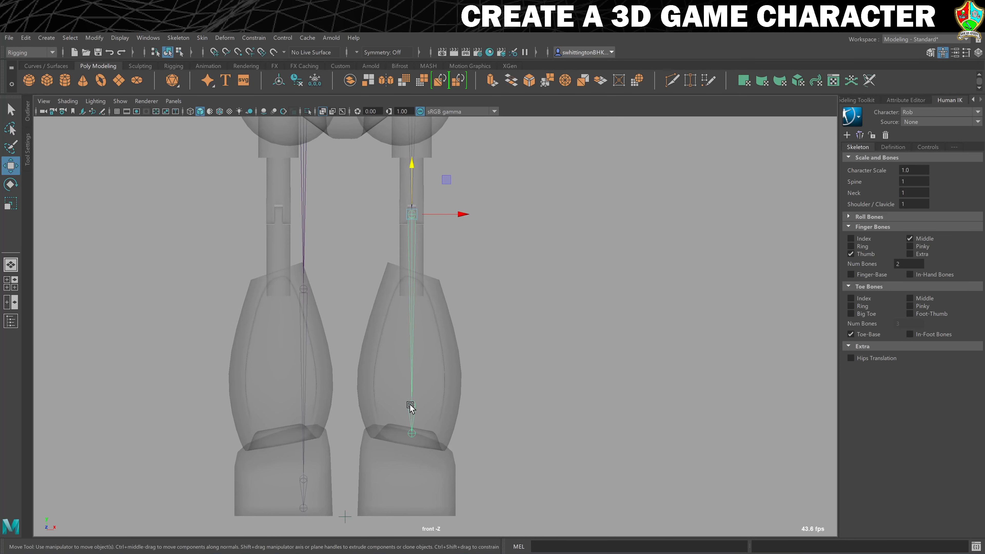
{"action": "key", "text": "space"}
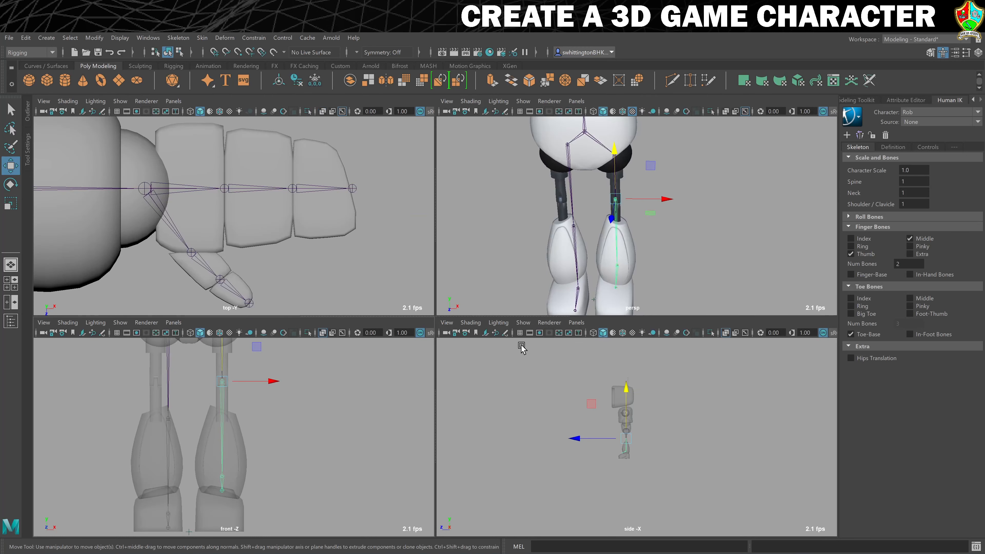
{"action": "key", "text": "space"}
{"action": "scroll", "coordinate": [407, 379], "scroll_direction": "up", "scroll_amount": 5}
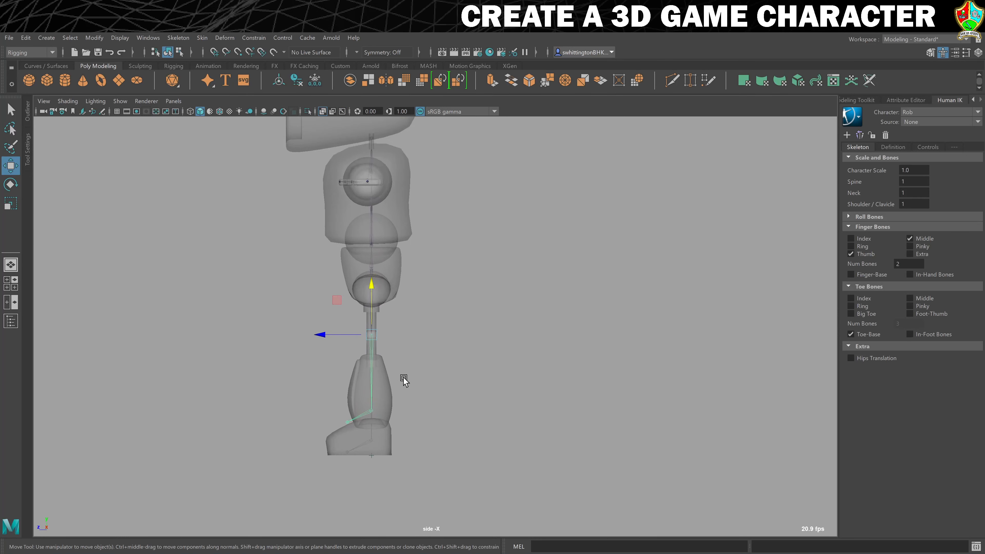
{"action": "scroll", "coordinate": [403, 377], "scroll_direction": "up", "scroll_amount": 8}
{"action": "middle_click_drag", "start_coordinate": [306, 379], "coordinate": [452, 306], "text": "alt"}
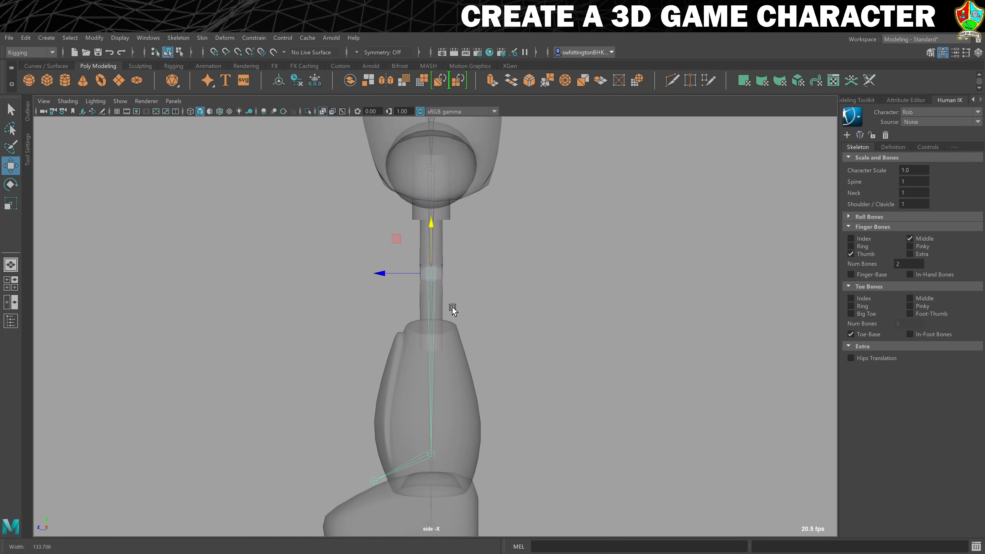
{"action": "scroll", "coordinate": [452, 310], "scroll_direction": "up", "scroll_amount": 6}
{"action": "middle_click_drag", "start_coordinate": [478, 346], "coordinate": [504, 191], "text": "alt"}
{"action": "scroll", "coordinate": [466, 327], "scroll_direction": "down", "scroll_amount": 3}
{"action": "left_click", "coordinate": [447, 422]}
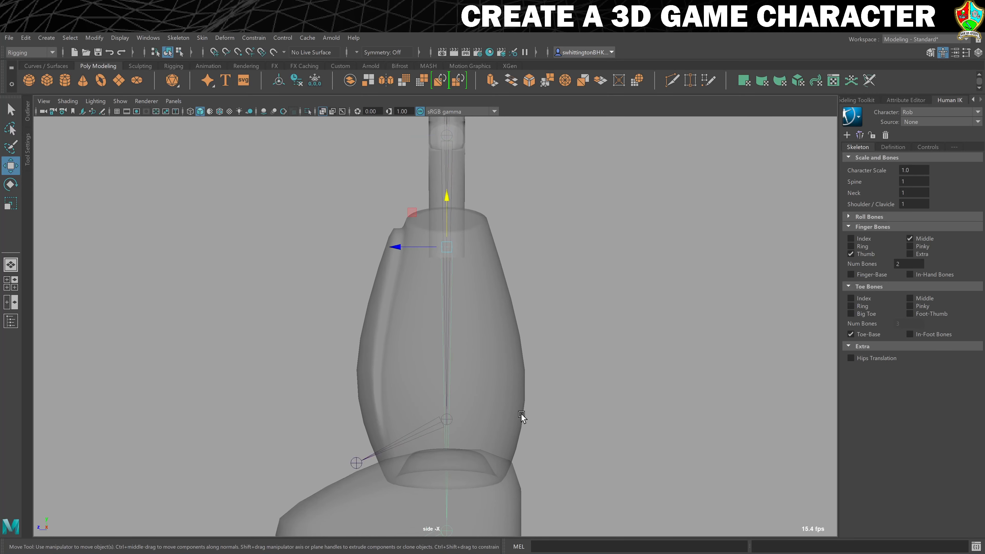
{"action": "left_click", "coordinate": [438, 421]}
{"action": "middle_click_drag", "start_coordinate": [520, 415], "coordinate": [504, 284], "text": "alt"}
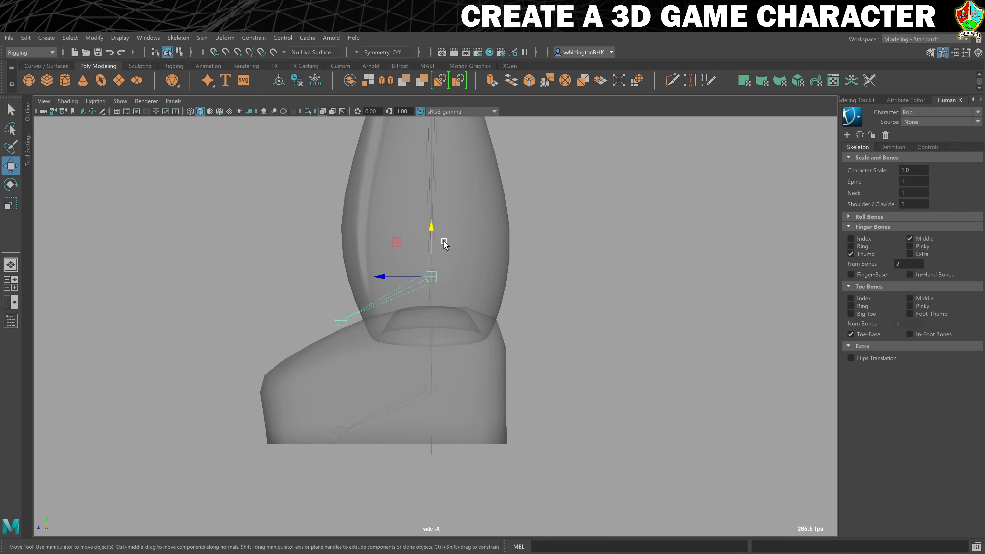
{"action": "left_click_drag", "start_coordinate": [434, 229], "coordinate": [421, 343]}
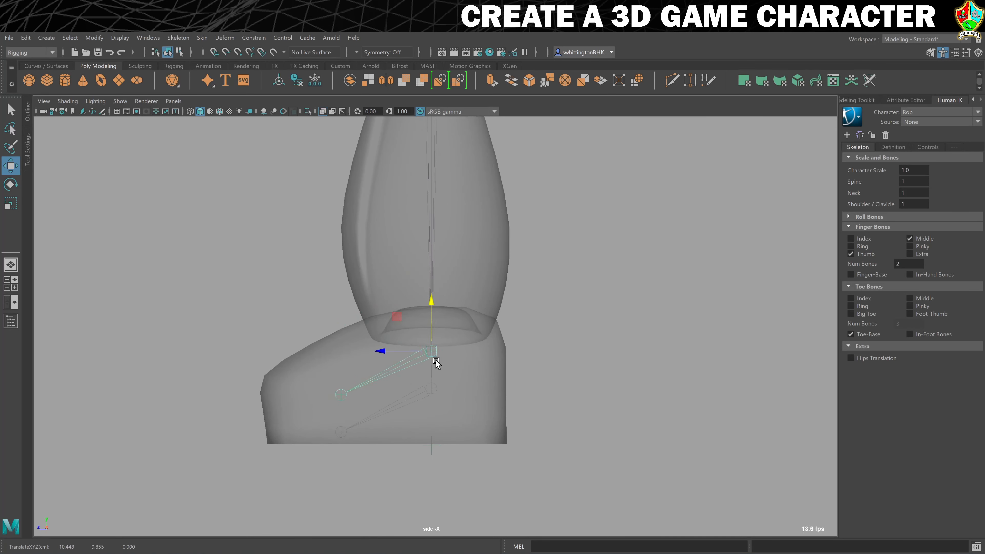
{"action": "left_click_drag", "start_coordinate": [431, 301], "coordinate": [430, 307]}
- Lower the left toe-base joint to the foot's sole and shift it toward the toe, at about Y 0.68 and Z 11.2
{"action": "left_click", "coordinate": [339, 403]}
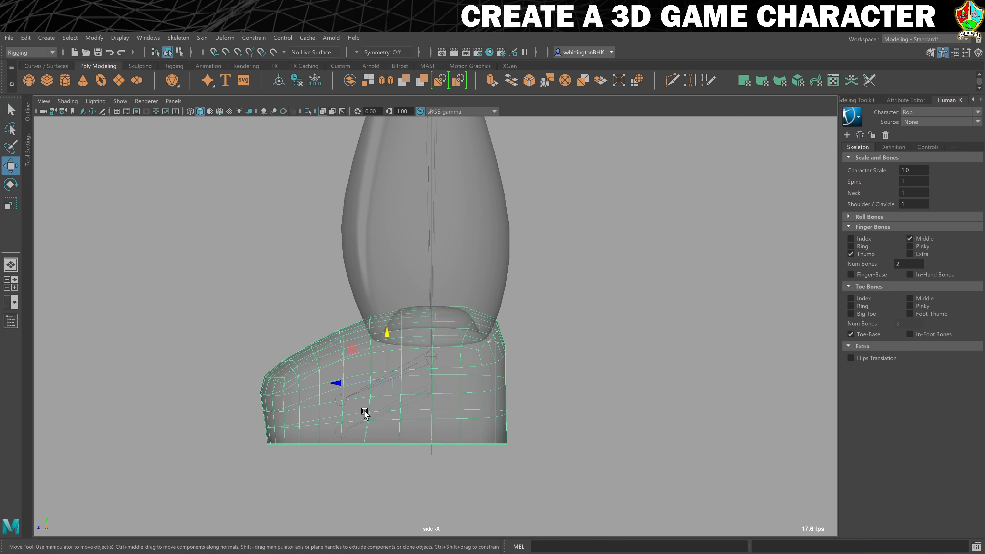
{"action": "left_click", "coordinate": [340, 400]}
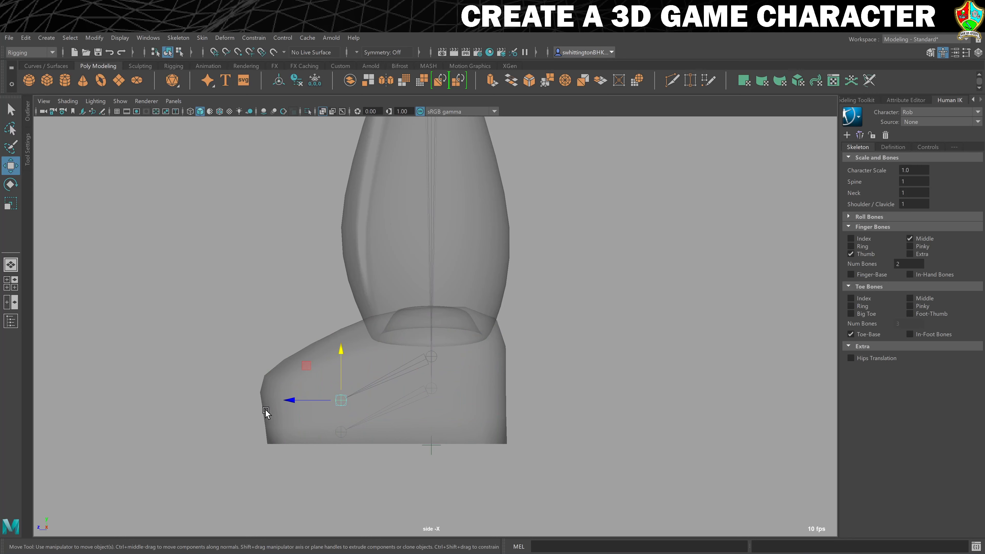
{"action": "left_click_drag", "start_coordinate": [341, 350], "coordinate": [341, 390]}
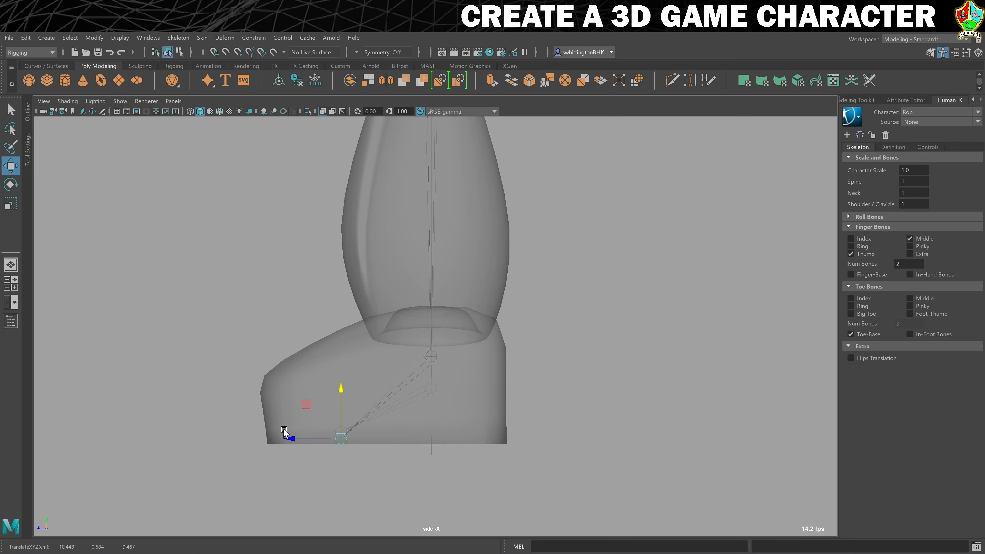
{"action": "left_click_drag", "start_coordinate": [290, 438], "coordinate": [283, 437]}
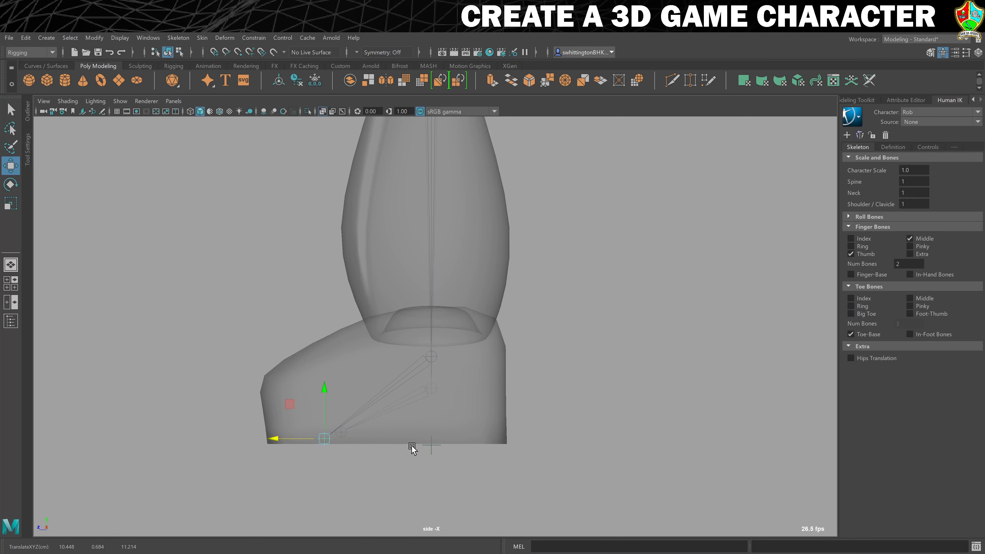
- Raise the neck joint in the front view to the neck cylinder between torso and head, at a height of about 123
{"action": "right_click_drag", "start_coordinate": [414, 436], "coordinate": [409, 306], "text": "alt"}
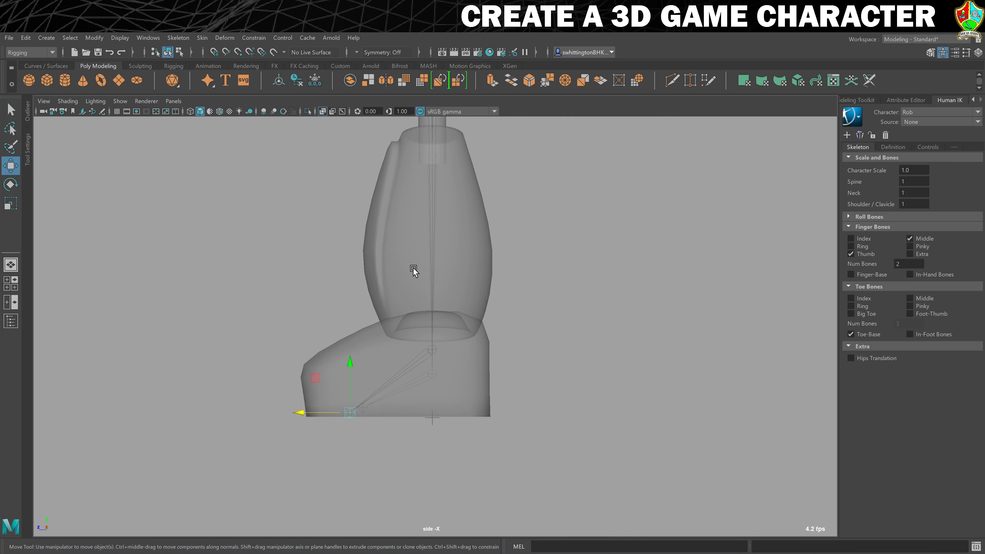
{"action": "key", "text": "space"}
{"action": "key", "text": "space"}
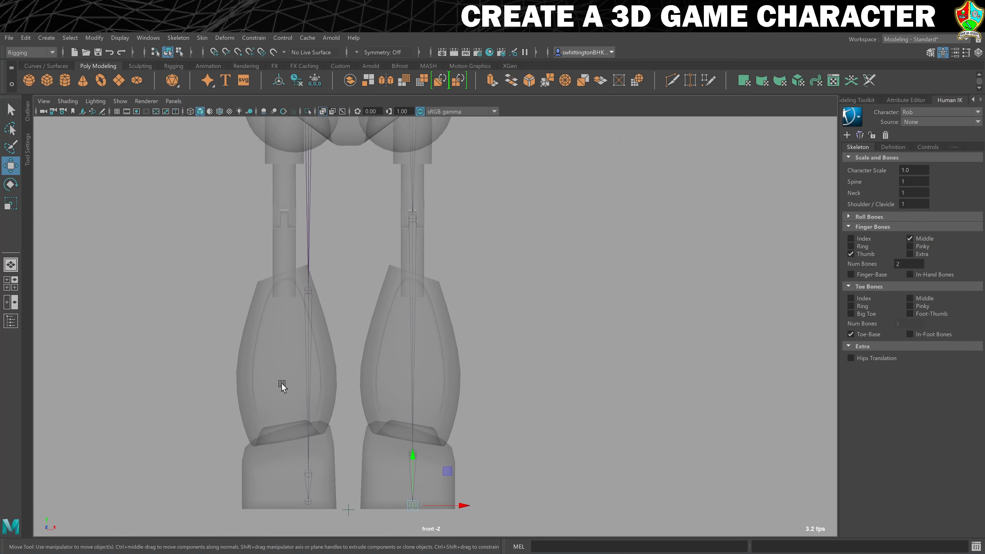
{"action": "scroll", "coordinate": [281, 383], "scroll_direction": "down", "scroll_amount": 10}
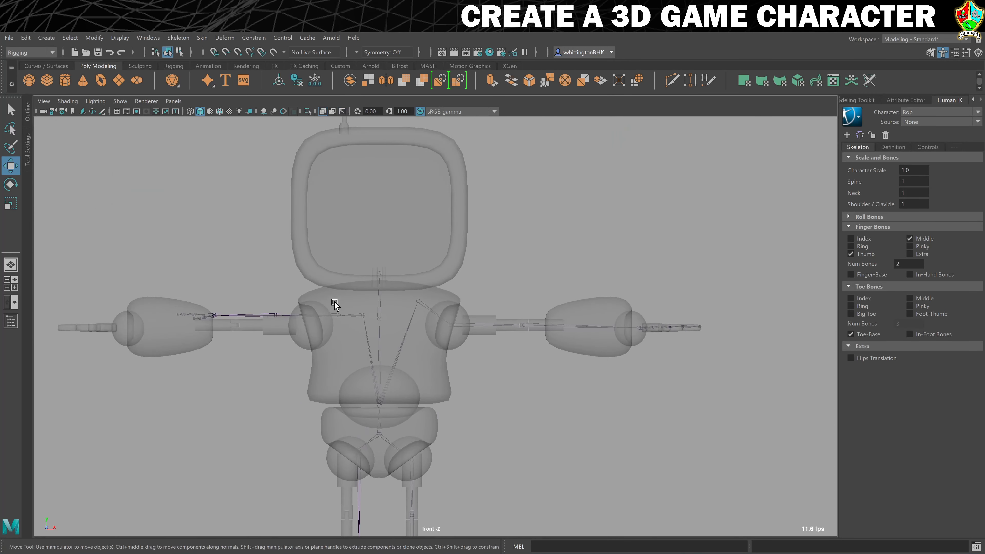
{"action": "scroll", "coordinate": [334, 302], "scroll_direction": "up", "scroll_amount": 8}
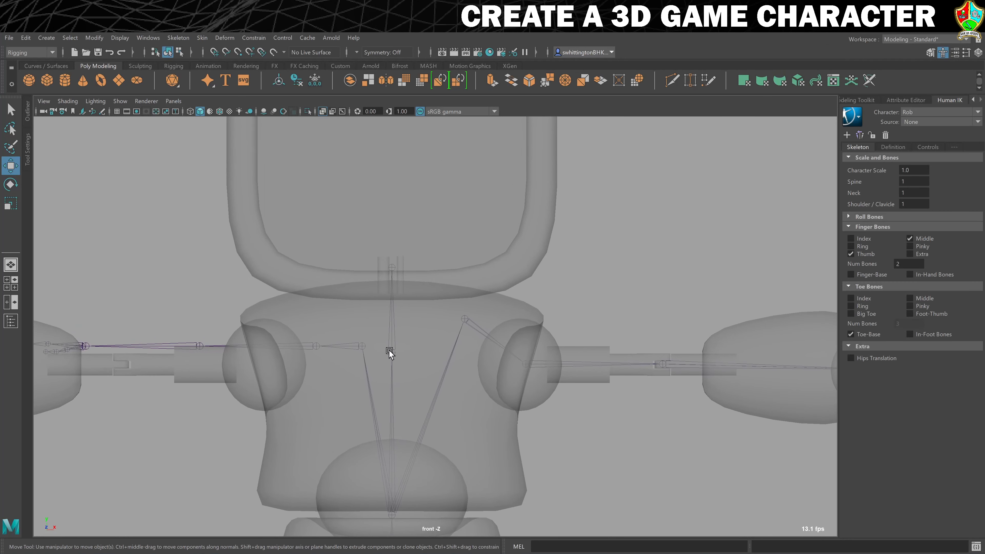
{"action": "left_click", "coordinate": [390, 352]}
{"action": "left_click_drag", "start_coordinate": [392, 304], "coordinate": [391, 227]}
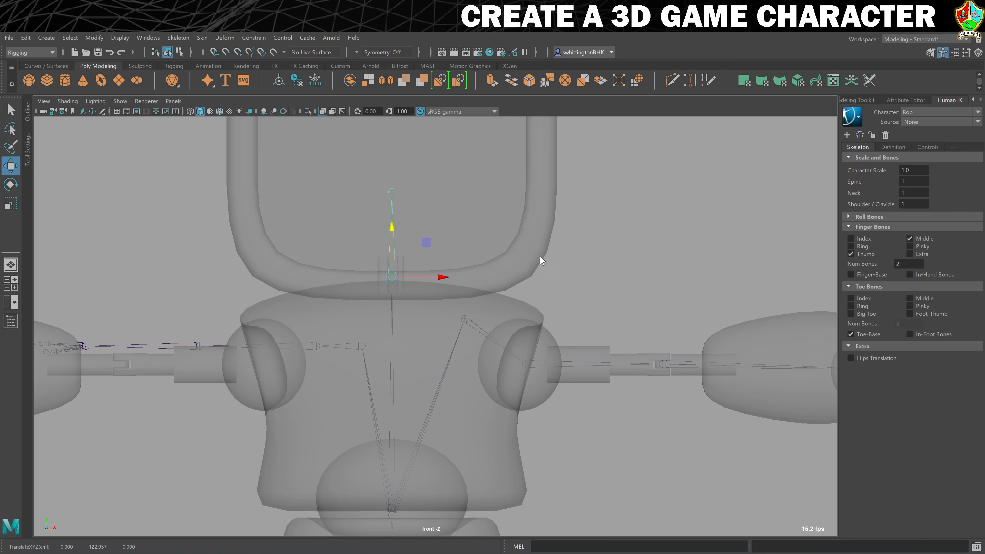
- Fine-tune the neck joint's height in the side view so it sits in the gap between torso and head
{"action": "key", "text": "space"}
{"action": "key", "text": "space"}
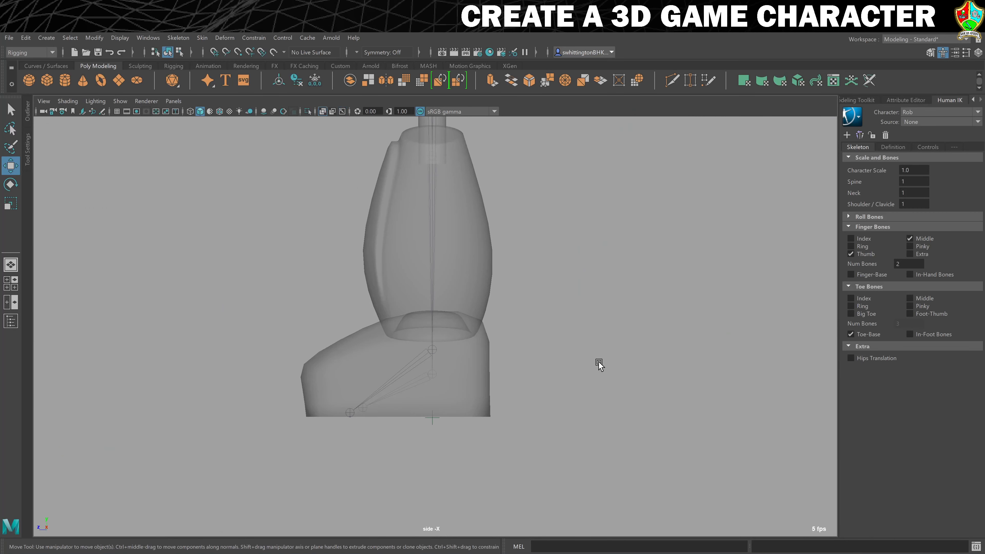
{"action": "key", "text": "f"}
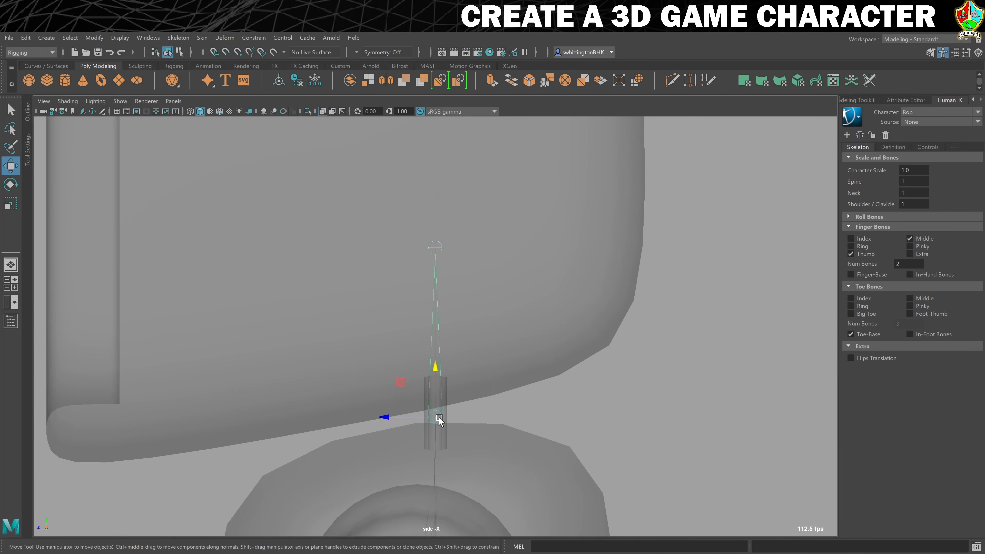
{"action": "scroll", "coordinate": [473, 425], "scroll_direction": "up", "scroll_amount": 4}
{"action": "middle_click_drag", "start_coordinate": [475, 431], "coordinate": [497, 357], "text": "alt"}
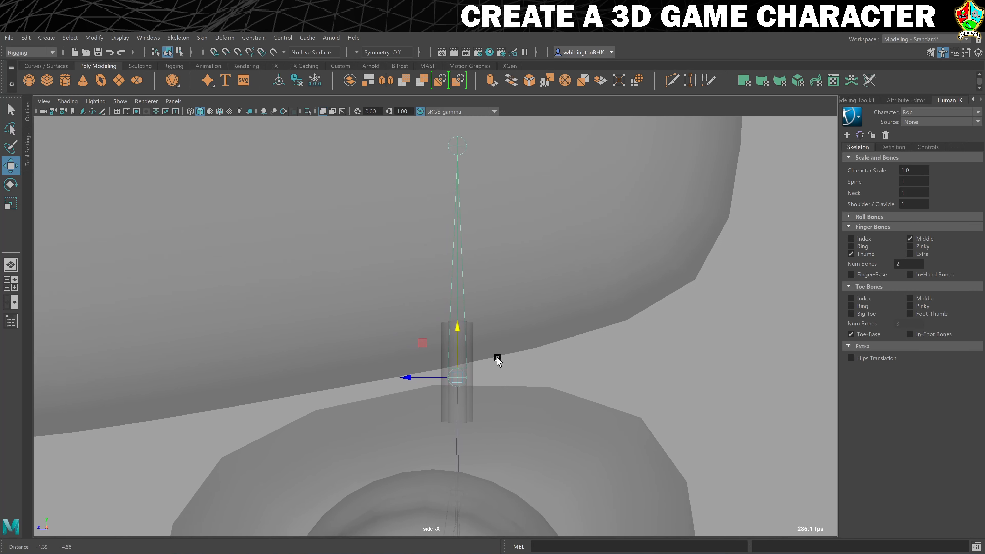
{"action": "left_click_drag", "start_coordinate": [458, 324], "coordinate": [458, 322]}
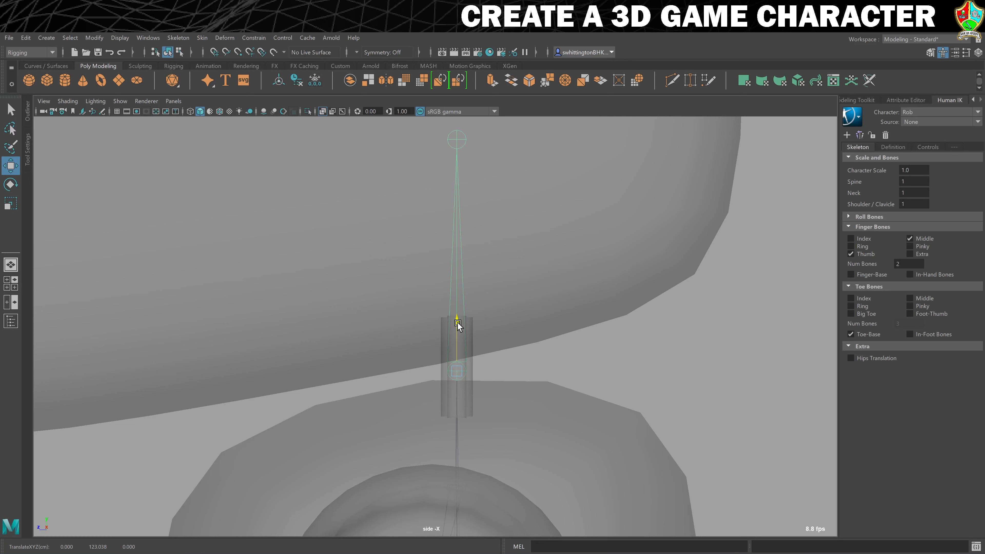
{"action": "left_click_drag", "start_coordinate": [457, 322], "coordinate": [458, 322]}
{"action": "scroll", "coordinate": [466, 314], "scroll_direction": "down", "scroll_amount": 5}
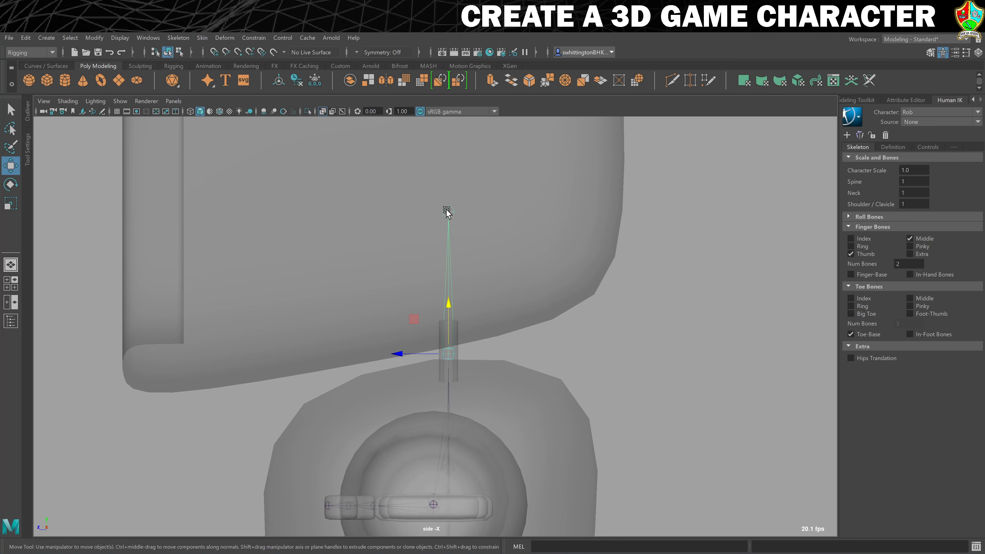
- Raise the head joint in the side view to the top surface of the head and shift it forward toward the face
{"action": "left_click", "coordinate": [447, 210]}
{"action": "scroll", "coordinate": [477, 241], "scroll_direction": "down", "scroll_amount": 2}
{"action": "left_click", "coordinate": [447, 227]}
{"action": "middle_click_drag", "start_coordinate": [497, 272], "coordinate": [523, 367], "text": "alt"}
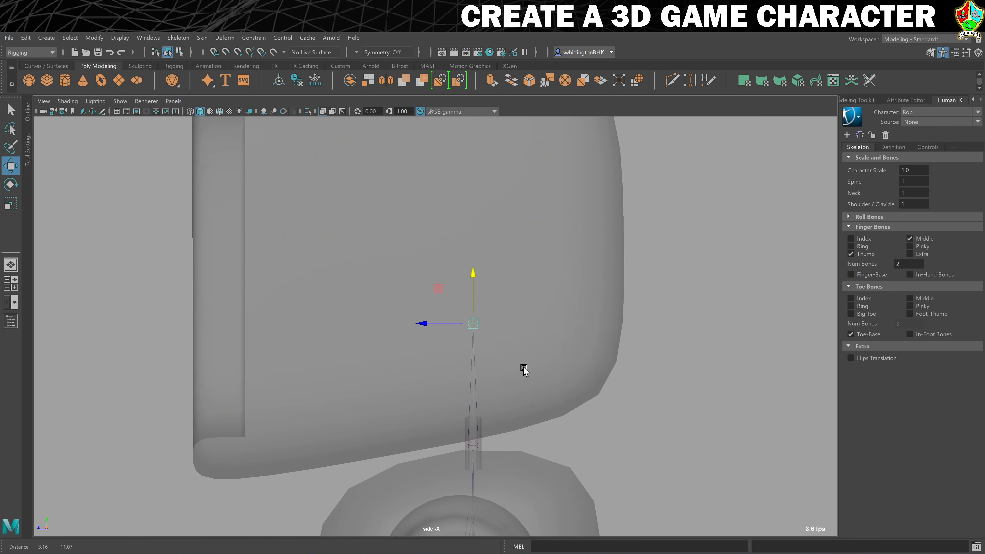
{"action": "scroll", "coordinate": [523, 368], "scroll_direction": "down", "scroll_amount": 5}
{"action": "left_click_drag", "start_coordinate": [428, 305], "coordinate": [372, 138]}
{"action": "scroll", "coordinate": [572, 381], "scroll_direction": "down", "scroll_amount": 3}
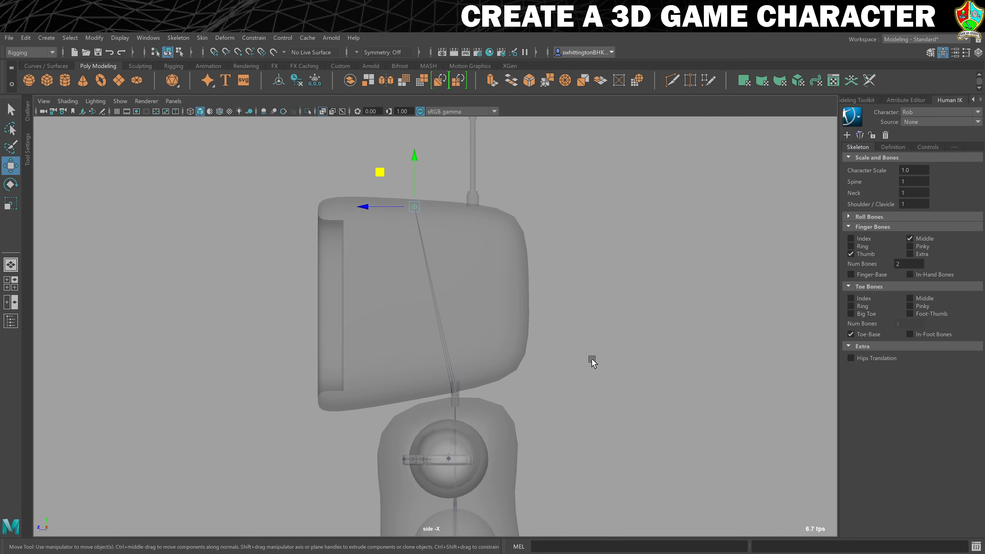
- Mirror the adjusted left arm and leg joints to the right side of the skeleton and check it in the perspective view
{"action": "key", "text": "space"}
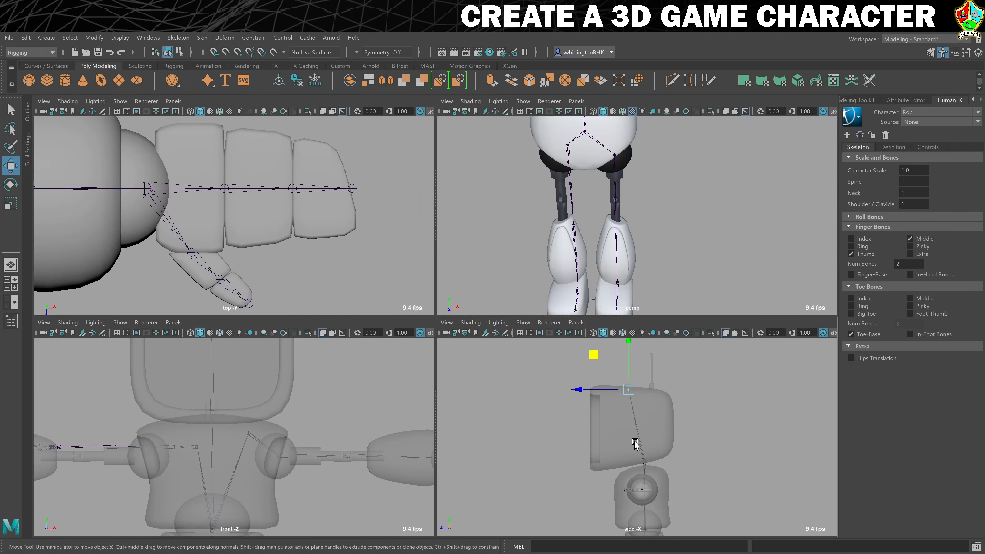
{"action": "key", "text": "space"}
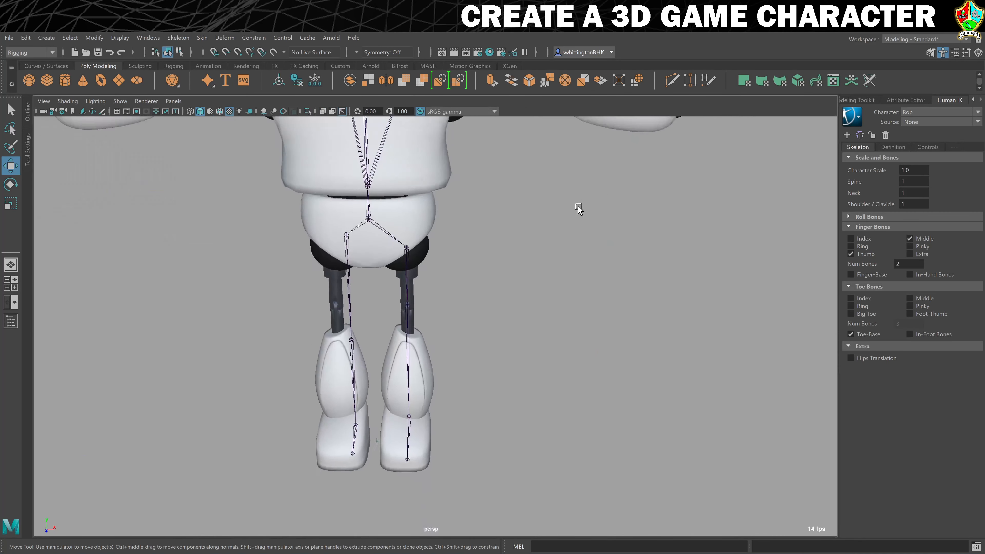
{"action": "scroll", "coordinate": [578, 209], "scroll_direction": "down", "scroll_amount": 6}
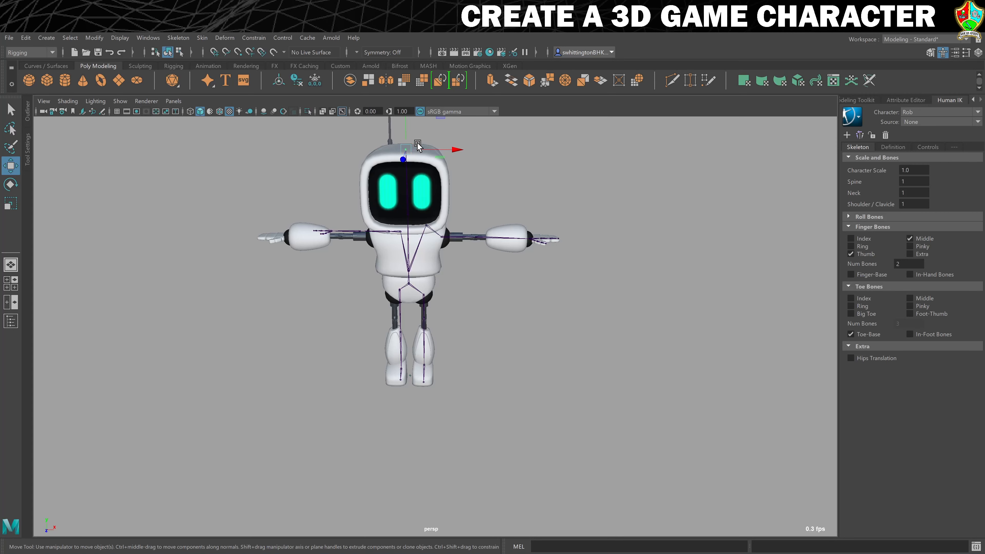
{"action": "left_click", "coordinate": [860, 135]}
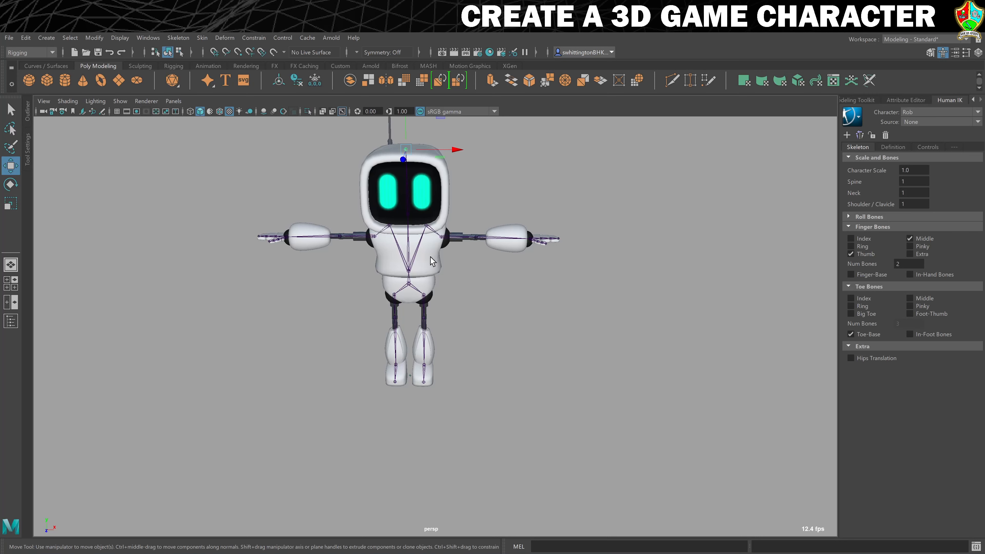
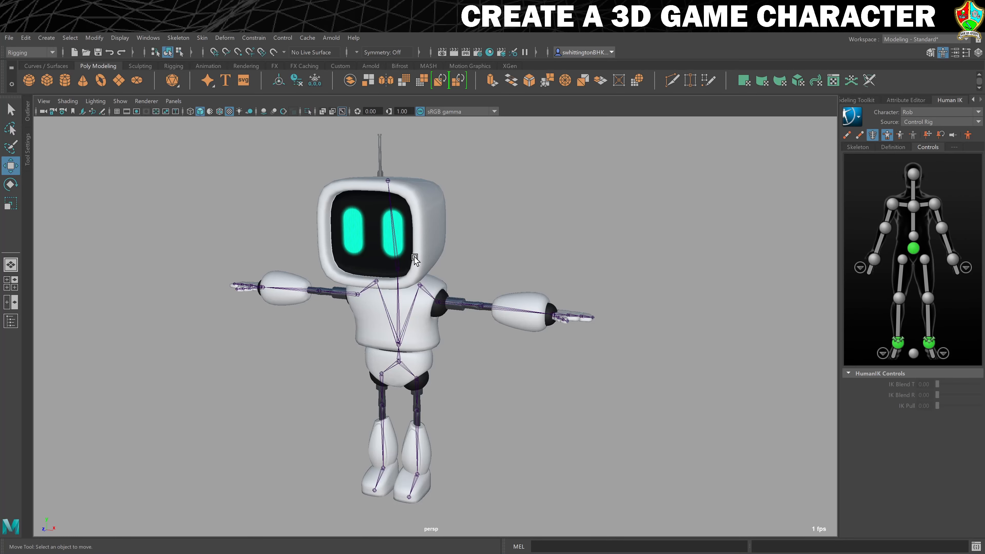
{"action": "scroll", "coordinate": [443, 322], "scroll_direction": "up", "scroll_amount": 5}
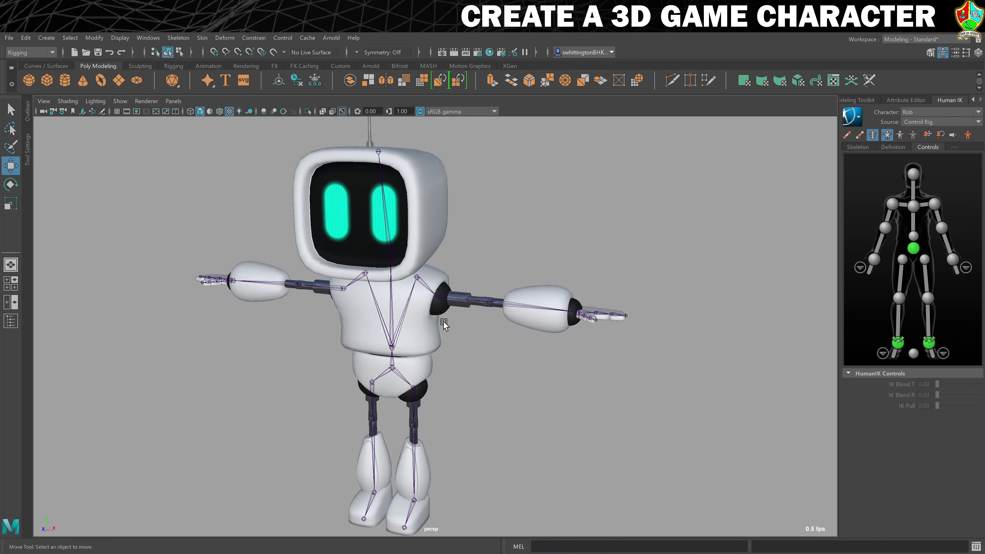
{"action": "scroll", "coordinate": [430, 380], "scroll_direction": "down", "scroll_amount": 2}
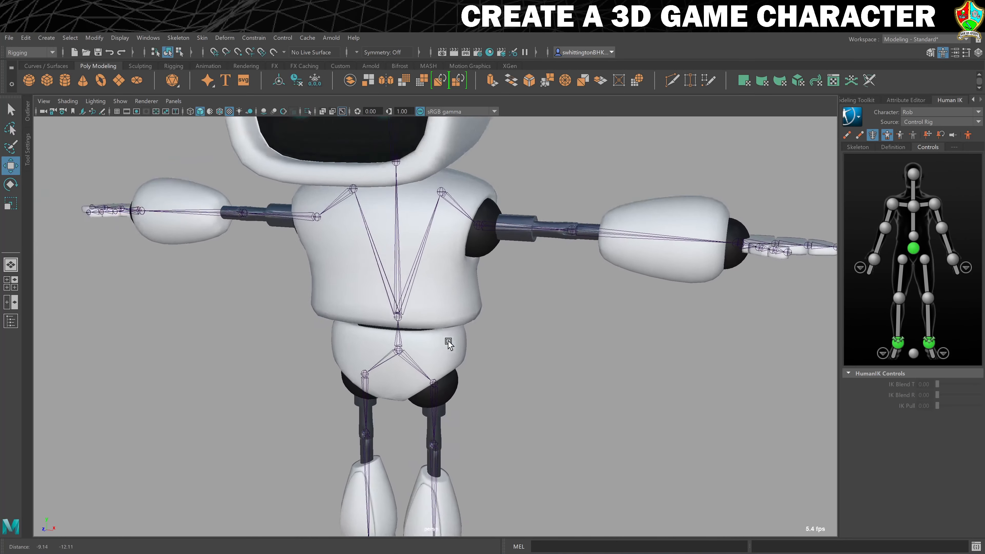
{"action": "middle_click_drag", "start_coordinate": [448, 341], "coordinate": [499, 296], "text": "alt"}
{"action": "scroll", "coordinate": [532, 264], "scroll_direction": "up", "scroll_amount": 5}
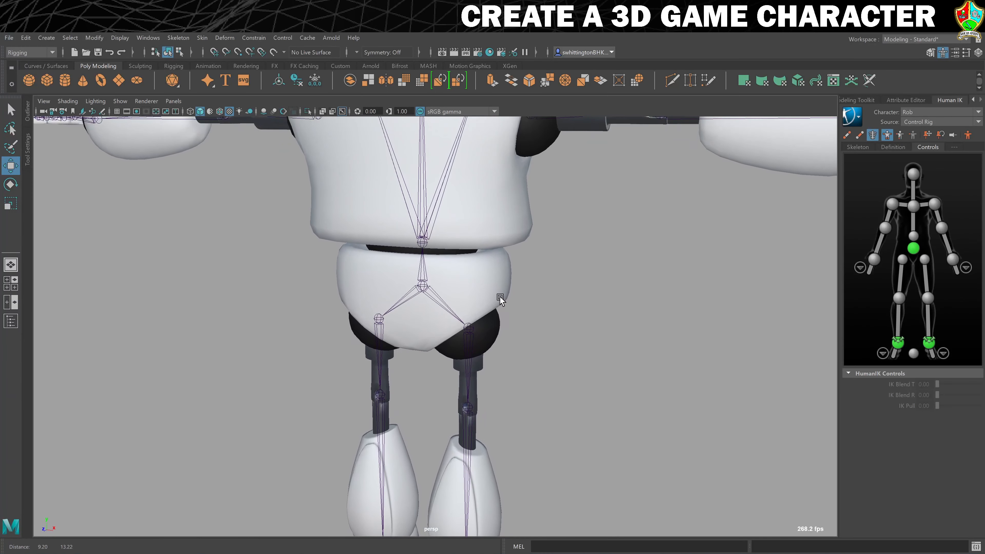
{"action": "left_click", "coordinate": [480, 290]}
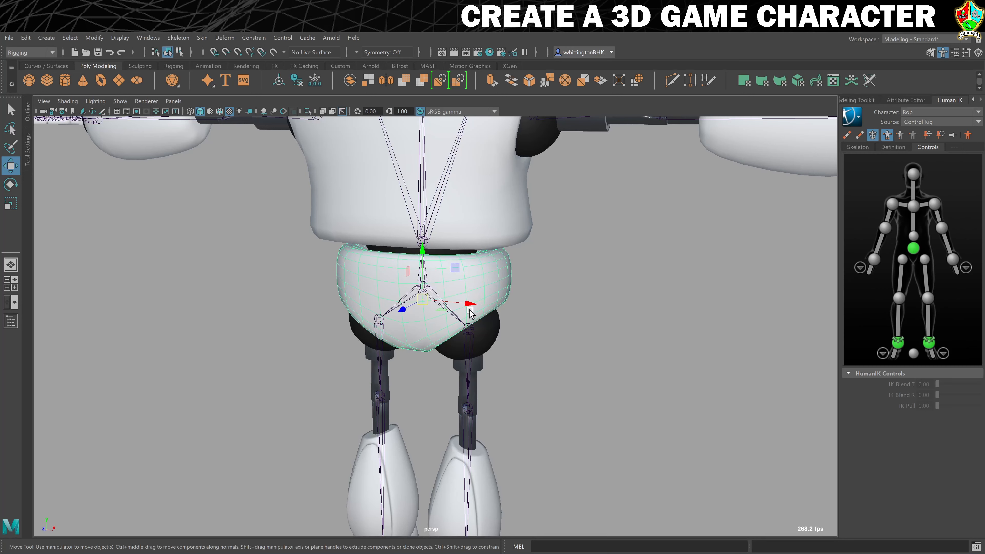
{"action": "key", "text": "q"}
{"action": "scroll", "coordinate": [464, 285], "scroll_direction": "up", "scroll_amount": 4}
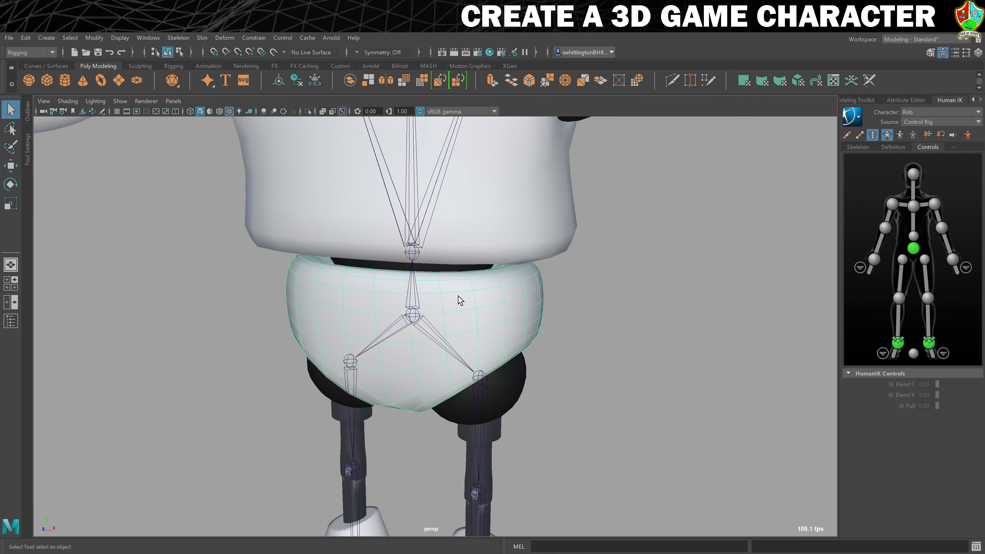
{"action": "left_click", "coordinate": [414, 317]}
{"action": "scroll", "coordinate": [430, 314], "scroll_direction": "down", "scroll_amount": 5}
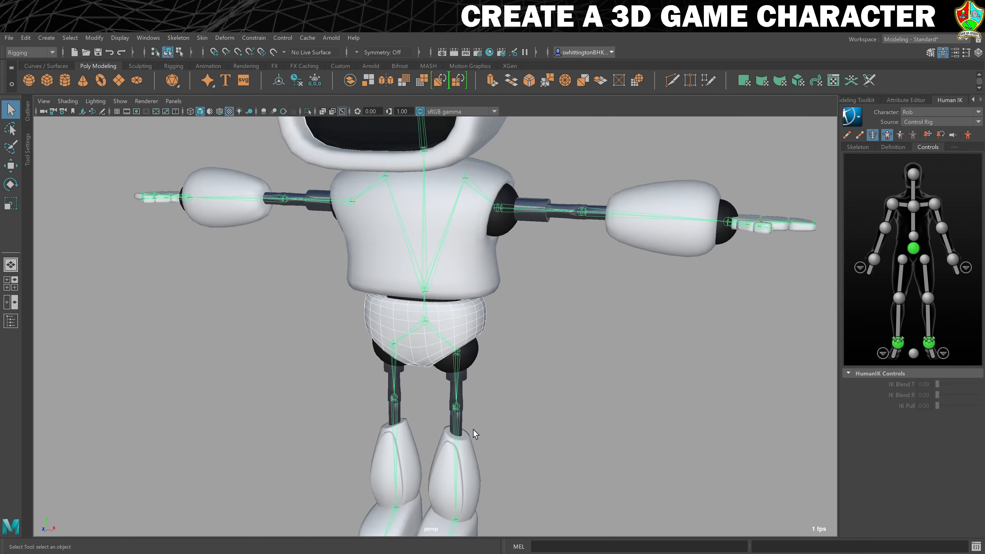
{"action": "scroll", "coordinate": [454, 339], "scroll_direction": "up", "scroll_amount": 6}
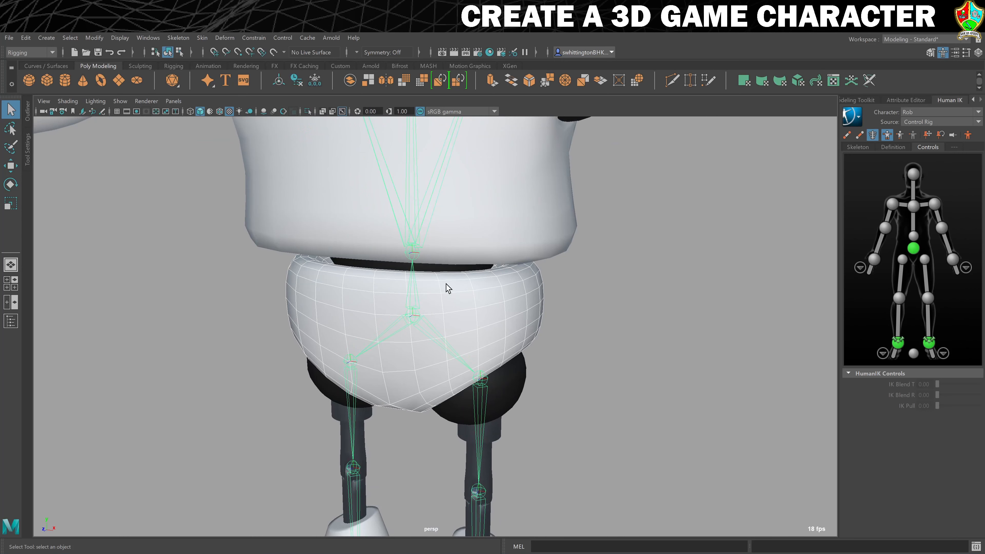
{"action": "left_click", "coordinate": [639, 296]}
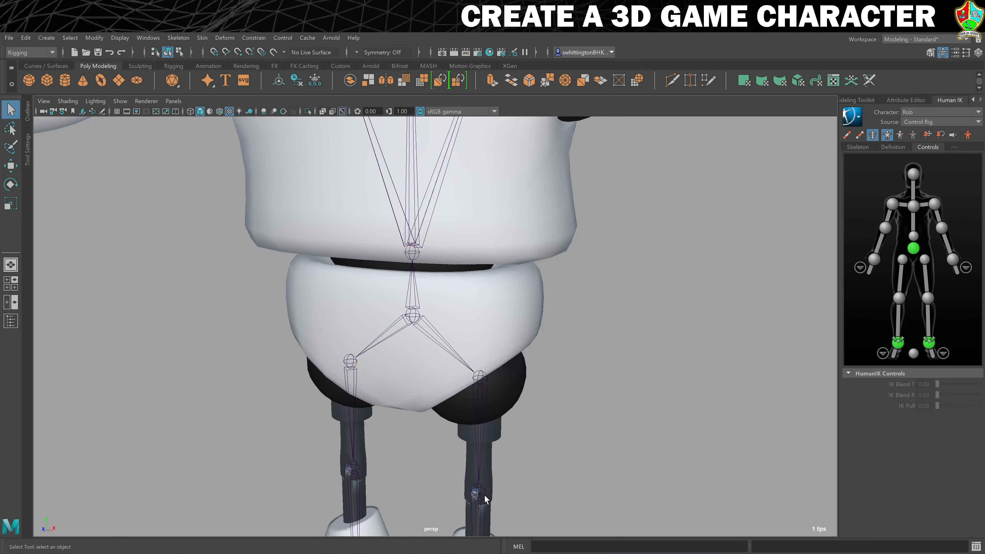
- Parent the white pelvis mesh to the hips joint
{"action": "left_click", "coordinate": [482, 301]}
{"action": "left_click", "coordinate": [415, 314], "text": "shift"}
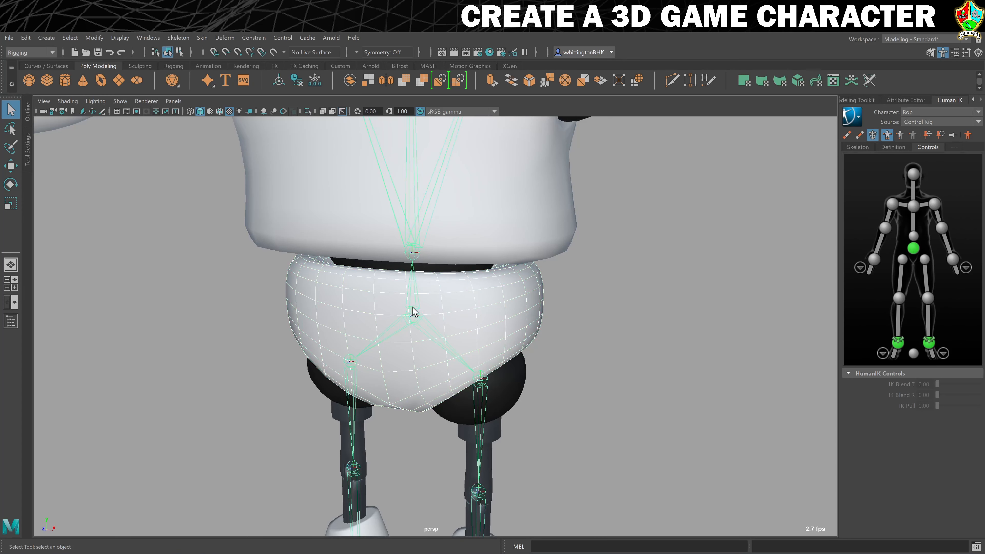
{"action": "left_click", "coordinate": [26, 37]}
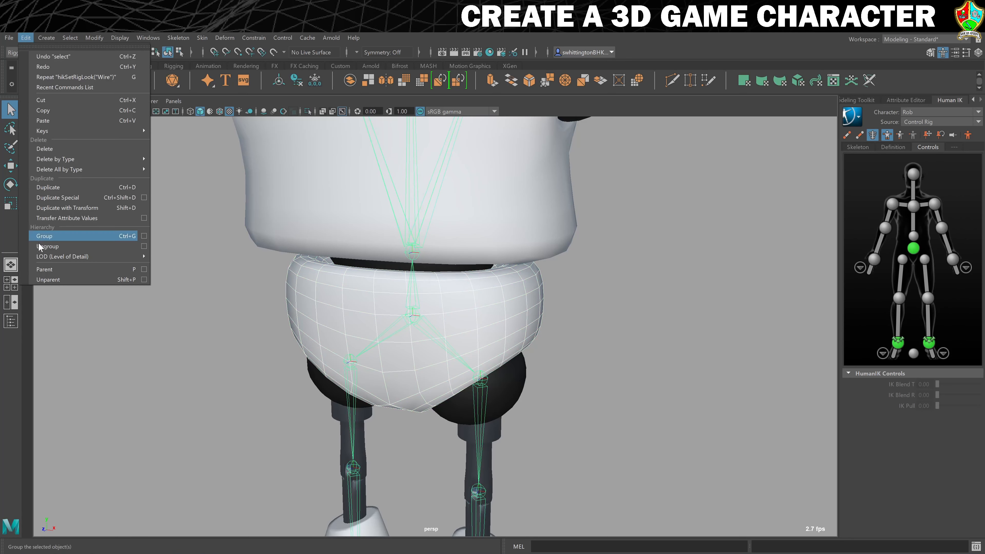
{"action": "left_click", "coordinate": [46, 269]}
- Parent the black waist piece between torso and pelvis to the hips joint
{"action": "scroll", "coordinate": [459, 277], "scroll_direction": "down", "scroll_amount": 5}
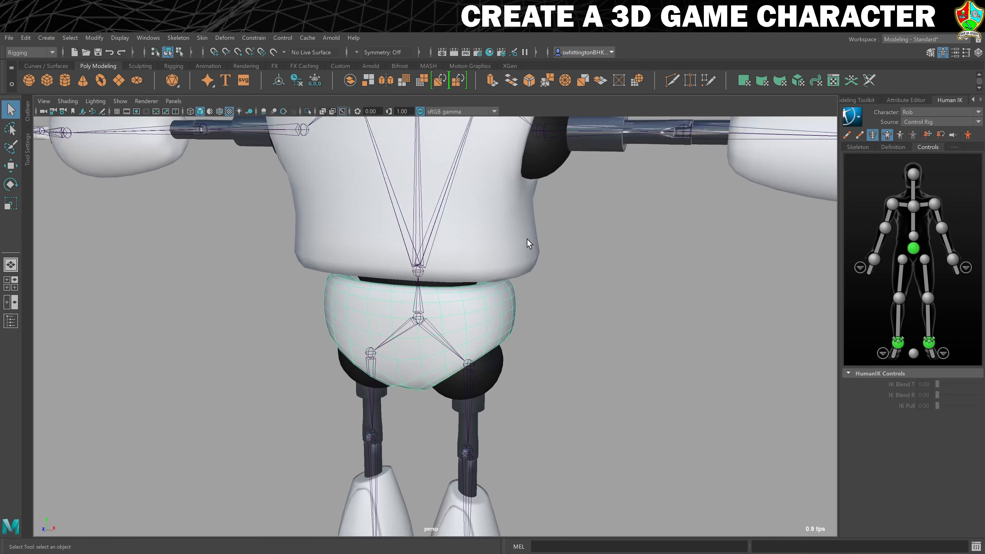
{"action": "scroll", "coordinate": [429, 261], "scroll_direction": "up", "scroll_amount": 5}
{"action": "left_click", "coordinate": [433, 229]}
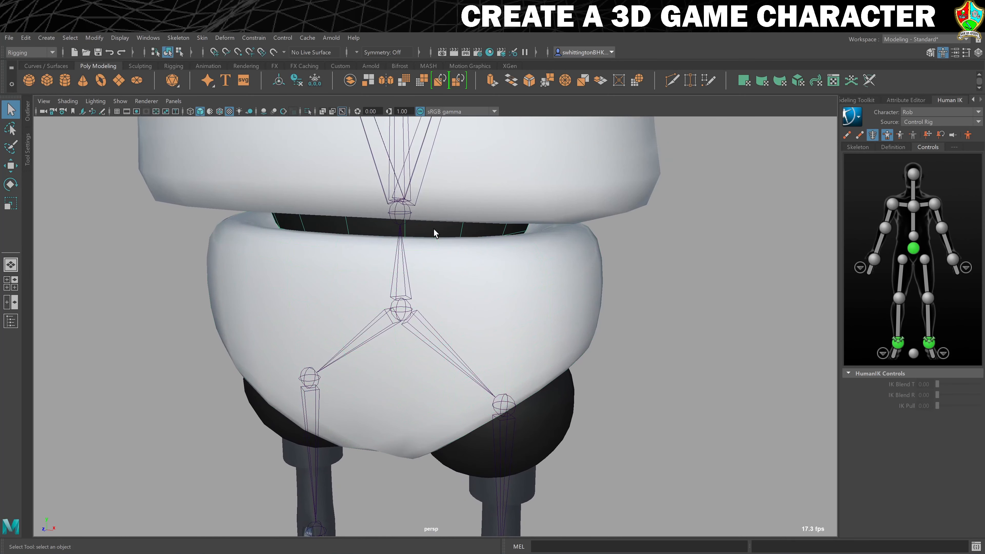
{"action": "left_click", "coordinate": [407, 310]}
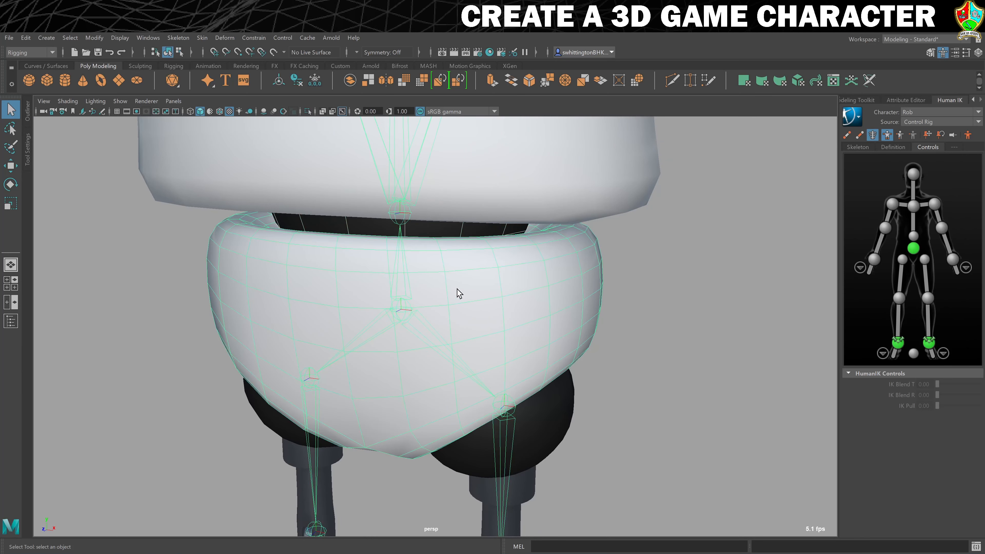
{"action": "left_click", "coordinate": [447, 267]}
{"action": "scroll", "coordinate": [414, 218], "scroll_direction": "down", "scroll_amount": 5}
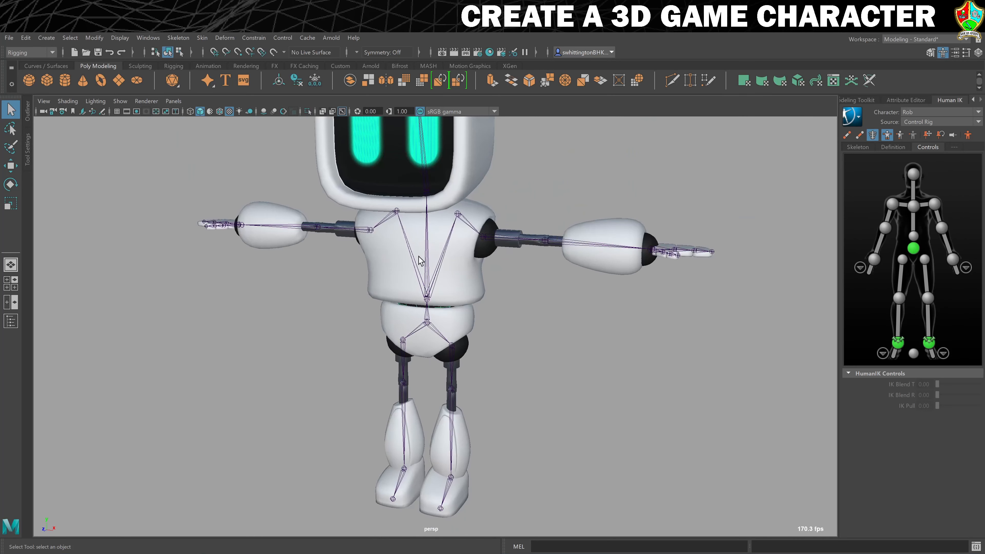
- Try moving the hips joint slightly along X to test the parented meshes, and undo the move
{"action": "left_click", "coordinate": [427, 327]}
{"action": "key", "text": "w"}
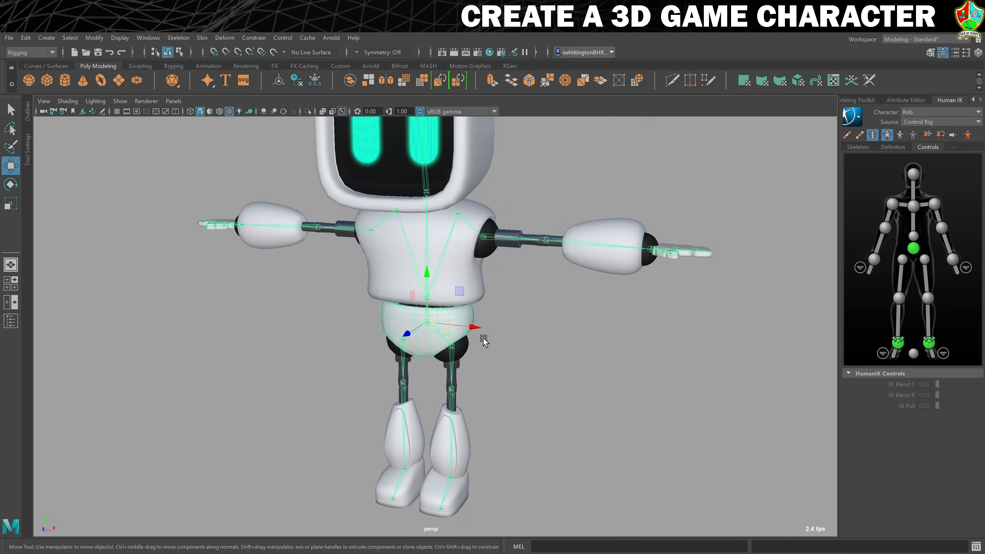
{"action": "mouse_move", "coordinate": [475, 328]}
{"action": "left_mouse_down"}
{"action": "mouse_move", "coordinate": [406, 333]}
{"action": "mouse_move", "coordinate": [334, 317]}
{"action": "mouse_move", "coordinate": [561, 347]}
{"action": "mouse_move", "coordinate": [407, 341]}
{"action": "mouse_move", "coordinate": [473, 338]}
{"action": "left_mouse_up"}
{"action": "key", "text": "ctrl+z"}
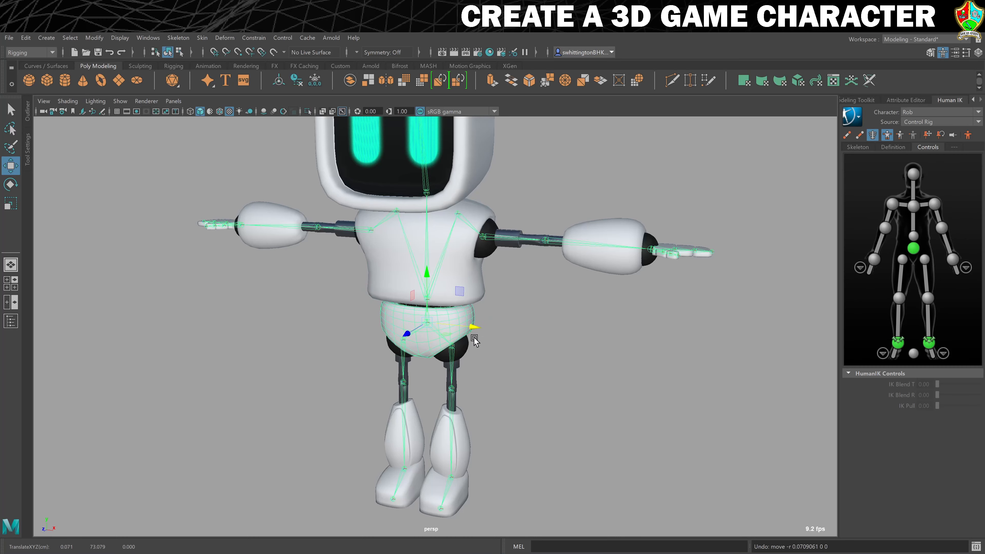
- Parent the torso mesh to the spine joint at the torso's lower edge
{"action": "scroll", "coordinate": [489, 334], "scroll_direction": "up", "scroll_amount": 5}
{"action": "left_click", "coordinate": [492, 256]}
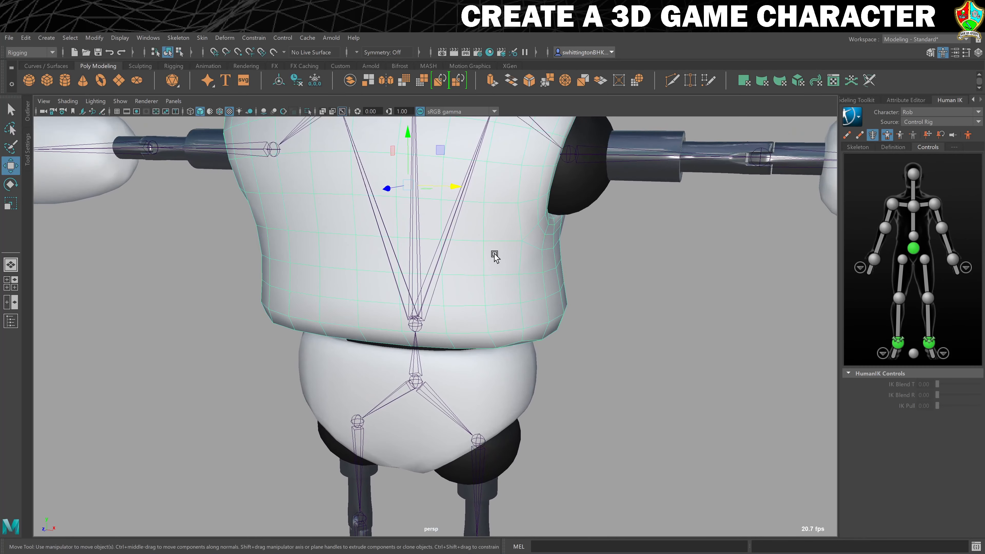
{"action": "middle_click_drag", "start_coordinate": [481, 250], "coordinate": [541, 297], "text": "alt"}
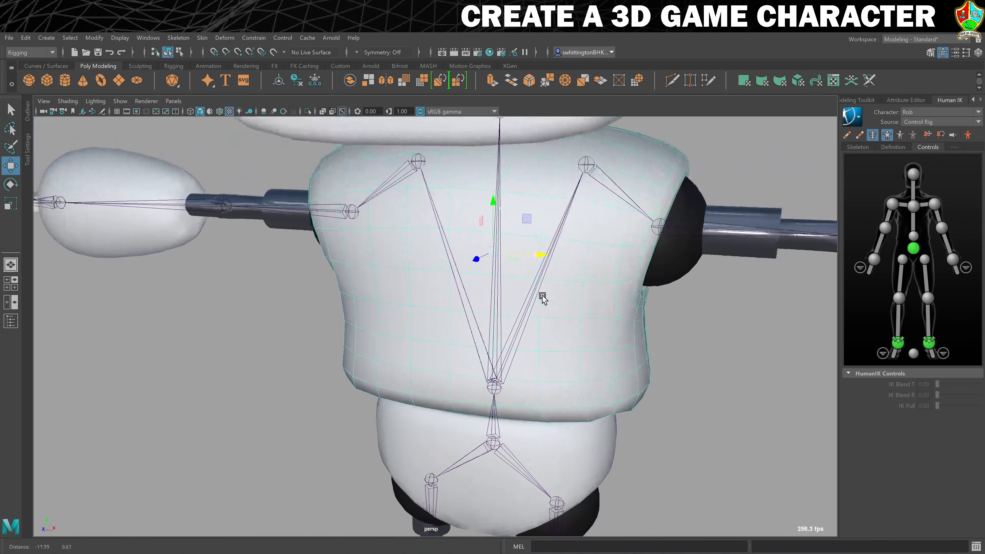
{"action": "left_click", "coordinate": [494, 386]}
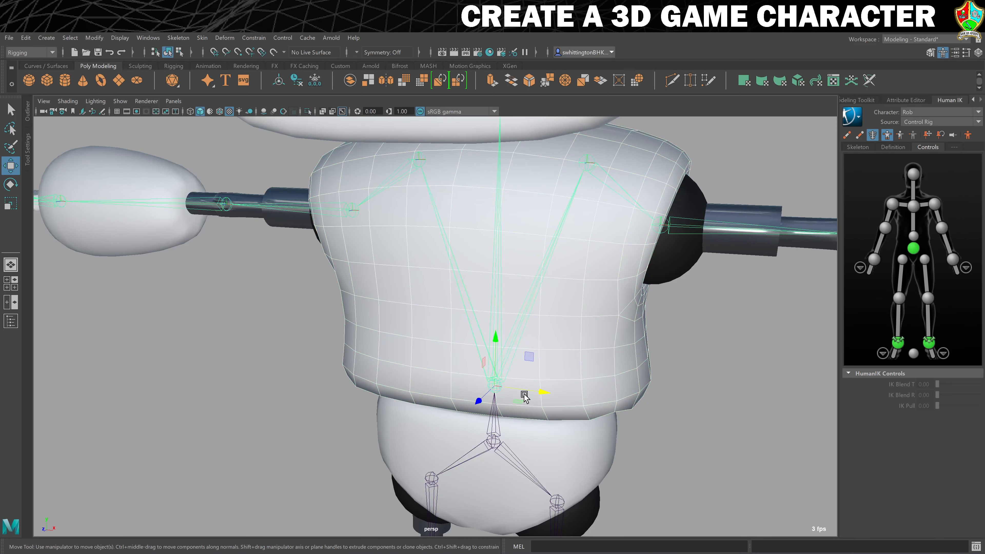
{"action": "left_click", "coordinate": [489, 340]}
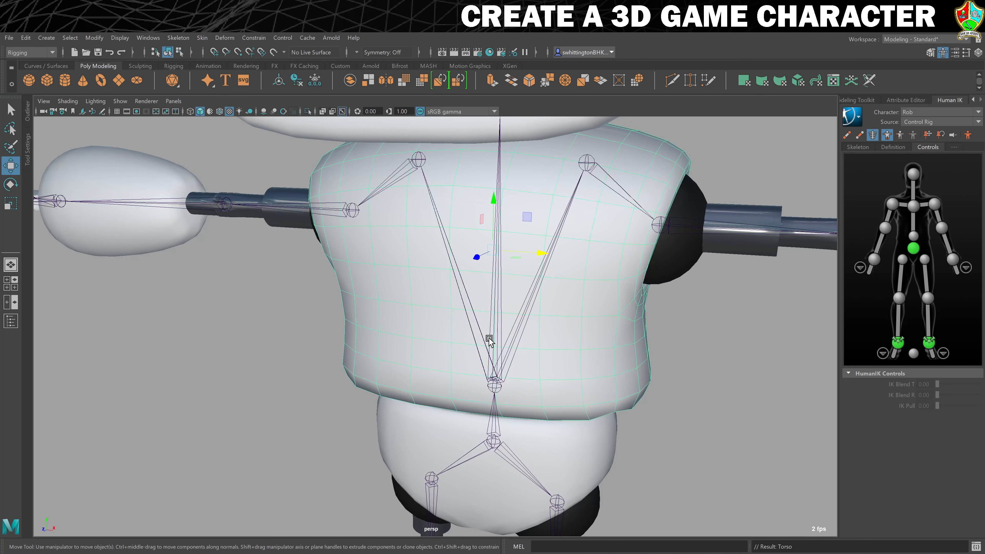
- Parent the black left shoulder ball to the left clavicle joint in the upper torso
{"action": "middle_click_drag", "start_coordinate": [597, 244], "coordinate": [488, 259], "text": "alt"}
{"action": "right_click_drag", "start_coordinate": [488, 258], "coordinate": [546, 258], "text": "alt"}
{"action": "middle_click_drag", "start_coordinate": [547, 258], "coordinate": [508, 267], "text": "alt"}
{"action": "left_click", "coordinate": [480, 233]}
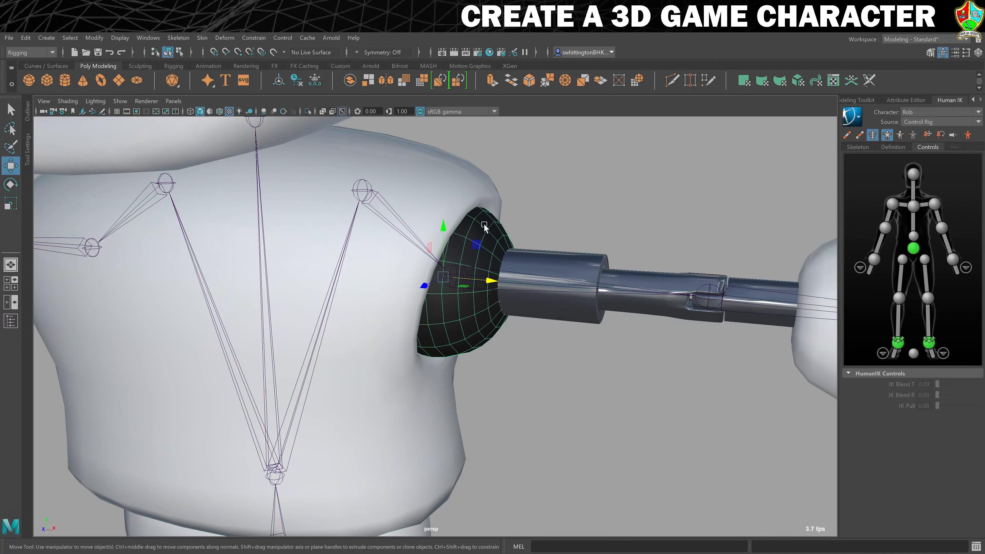
{"action": "left_click", "coordinate": [363, 184]}
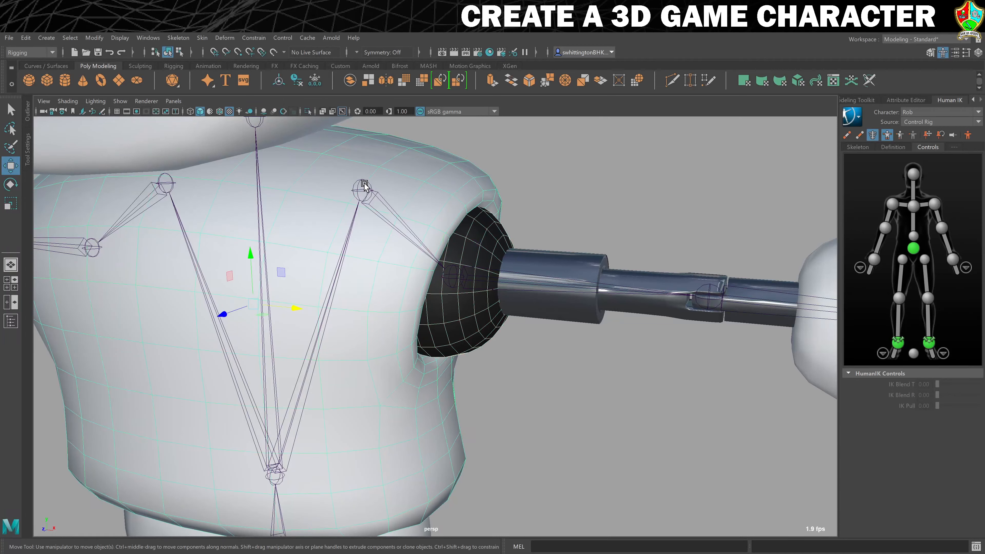
{"action": "left_click", "coordinate": [558, 216]}
{"action": "left_click", "coordinate": [493, 237]}
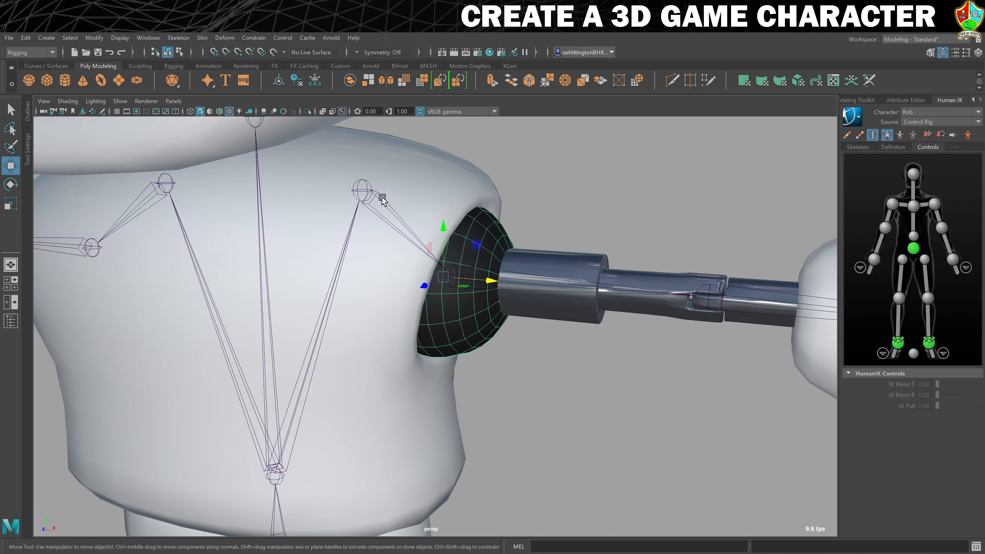
{"action": "left_click", "coordinate": [358, 192]}
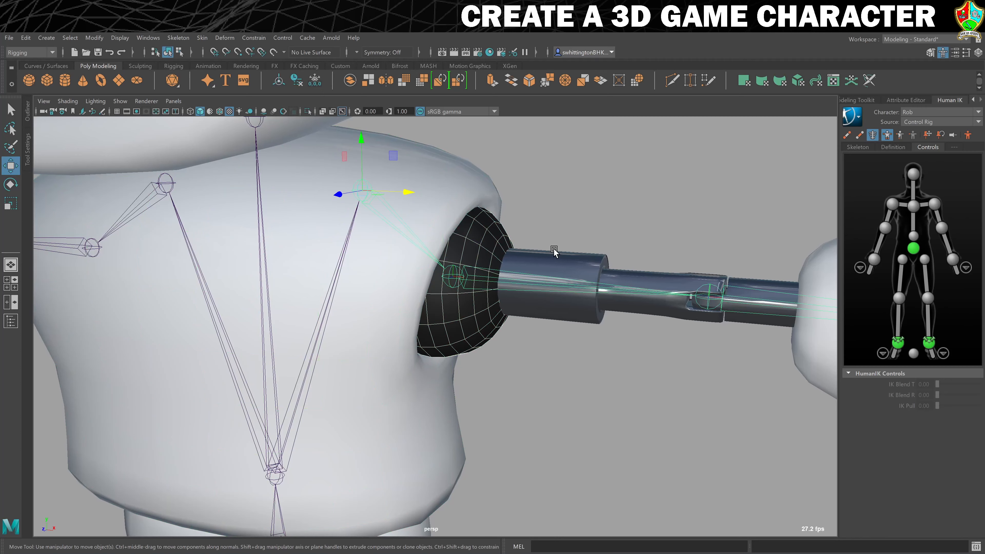
{"action": "key", "text": "p"}
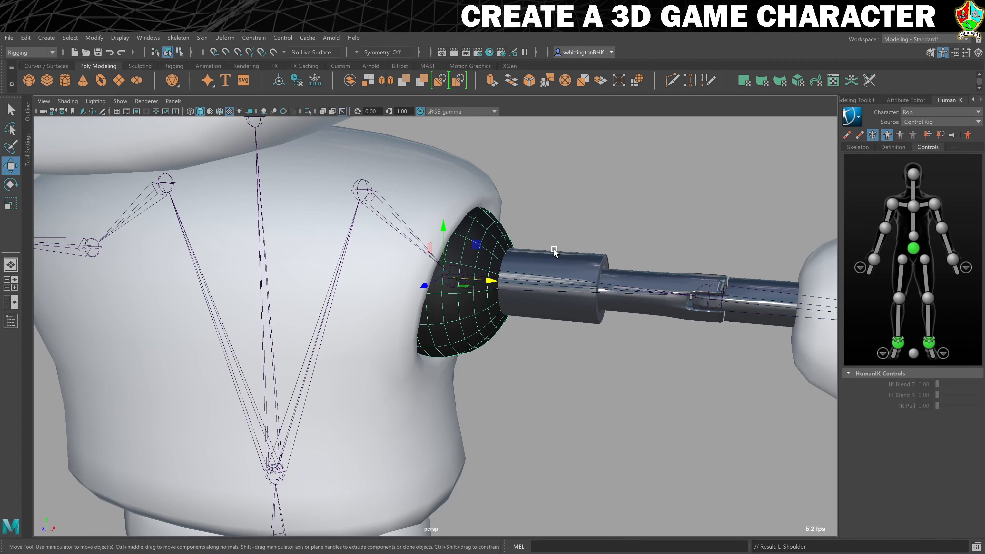
- Parent the left upper-arm cylinder mesh to the left arm joint inside the shoulder ball
{"action": "middle_click_drag", "start_coordinate": [695, 239], "coordinate": [482, 228], "text": "alt"}
{"action": "right_click_drag", "start_coordinate": [482, 228], "coordinate": [306, 210], "text": "alt"}
{"action": "left_click", "coordinate": [394, 283]}
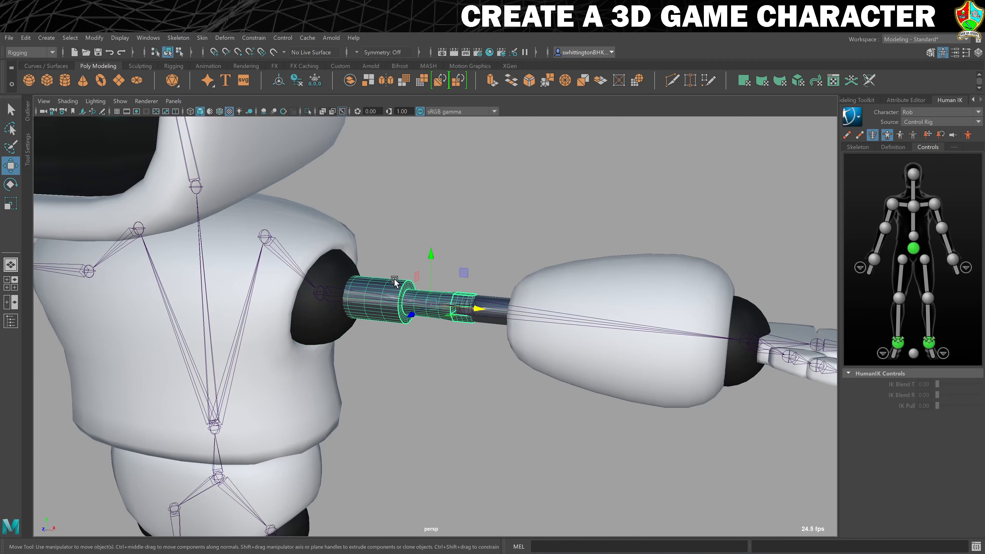
{"action": "left_click_drag", "start_coordinate": [382, 343], "coordinate": [382, 345]}
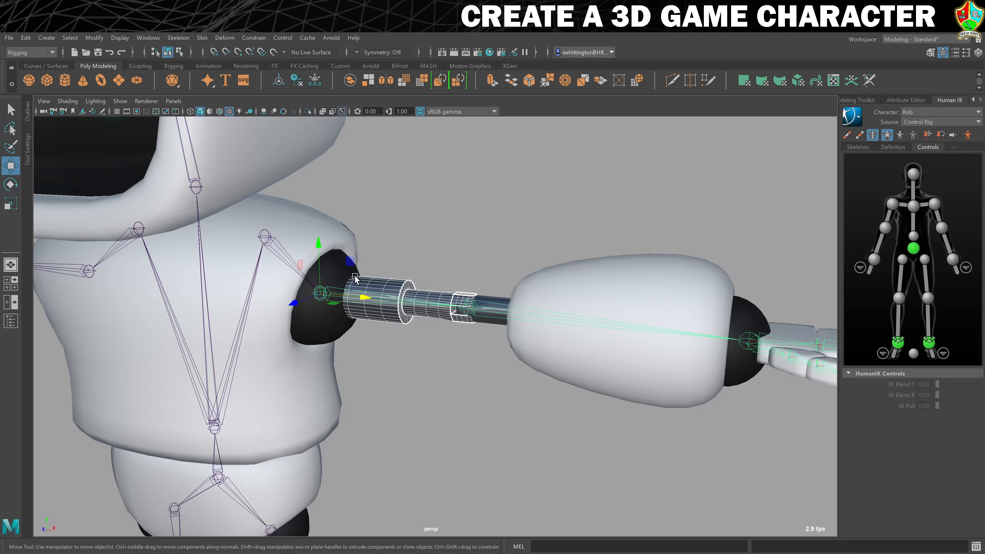
{"action": "key", "text": "p"}
{"action": "right_click_drag", "start_coordinate": [433, 209], "coordinate": [477, 222], "text": "alt"}
{"action": "middle_click_drag", "start_coordinate": [477, 222], "coordinate": [450, 224], "text": "alt"}
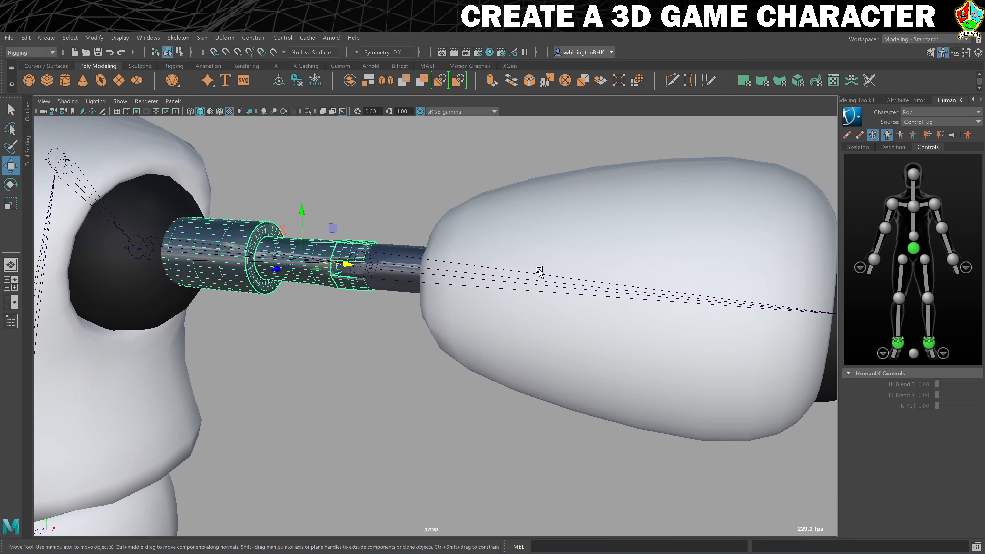
- Parent the thin lower-arm cylinder mesh to the left elbow joint
{"action": "key", "text": "Up"}
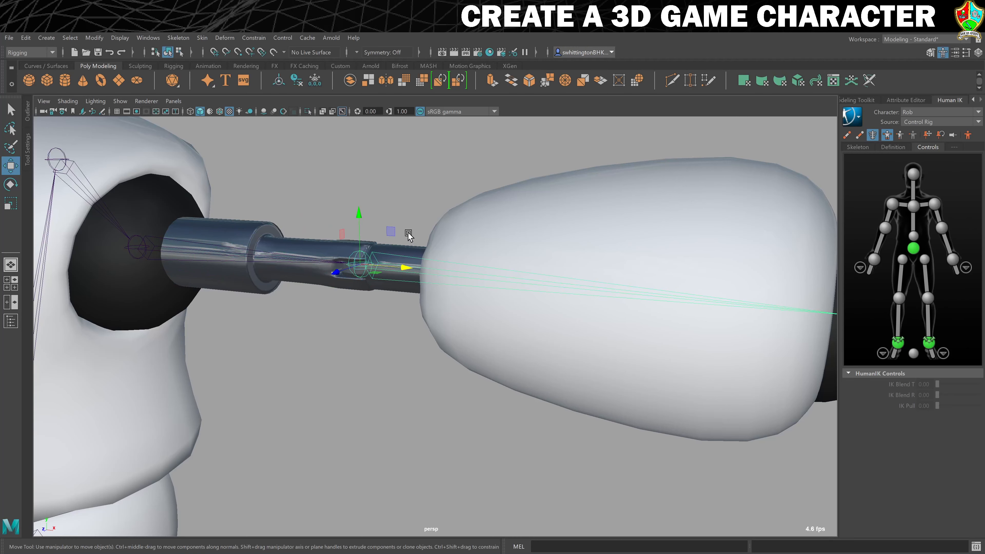
{"action": "left_click", "coordinate": [485, 222]}
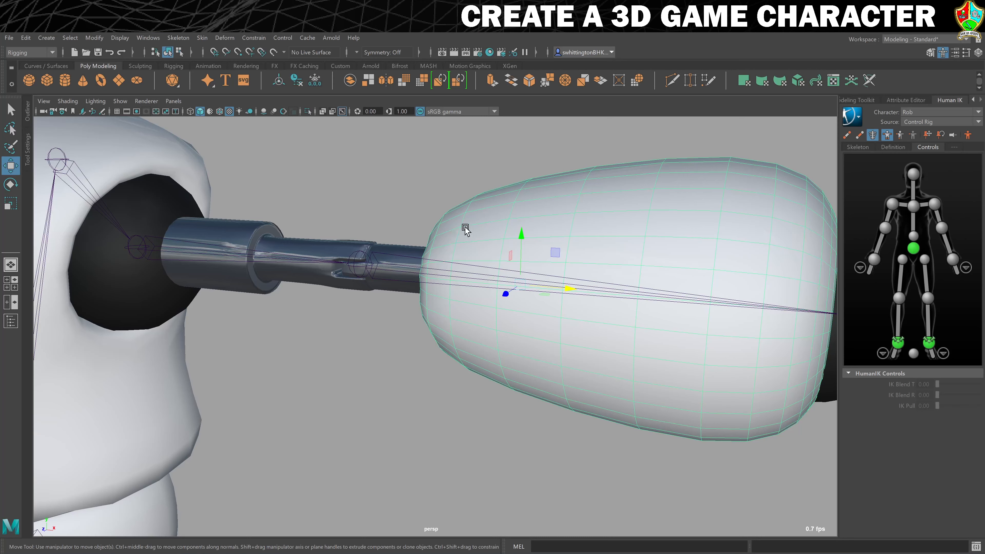
{"action": "left_click_drag", "start_coordinate": [406, 177], "coordinate": [424, 318]}
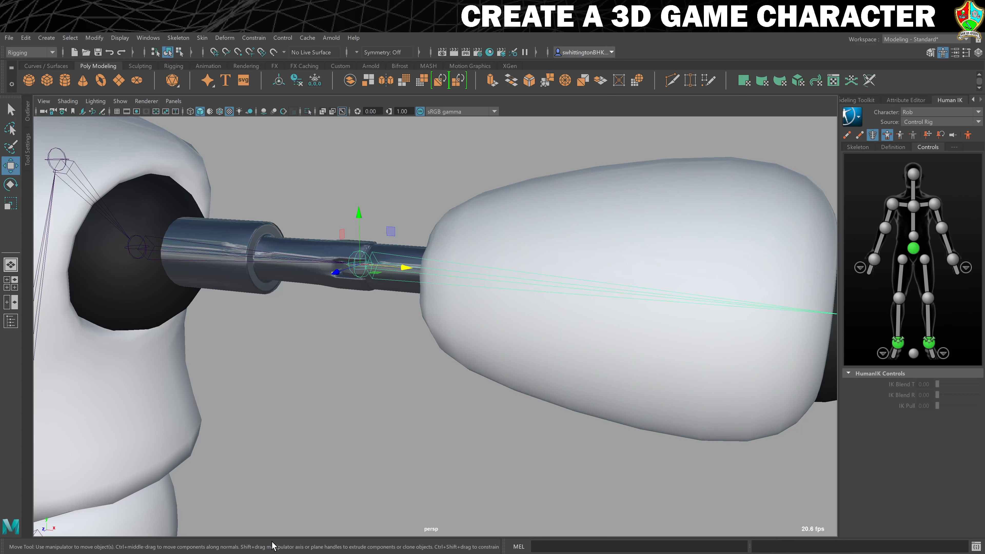
{"action": "left_click", "coordinate": [412, 251]}
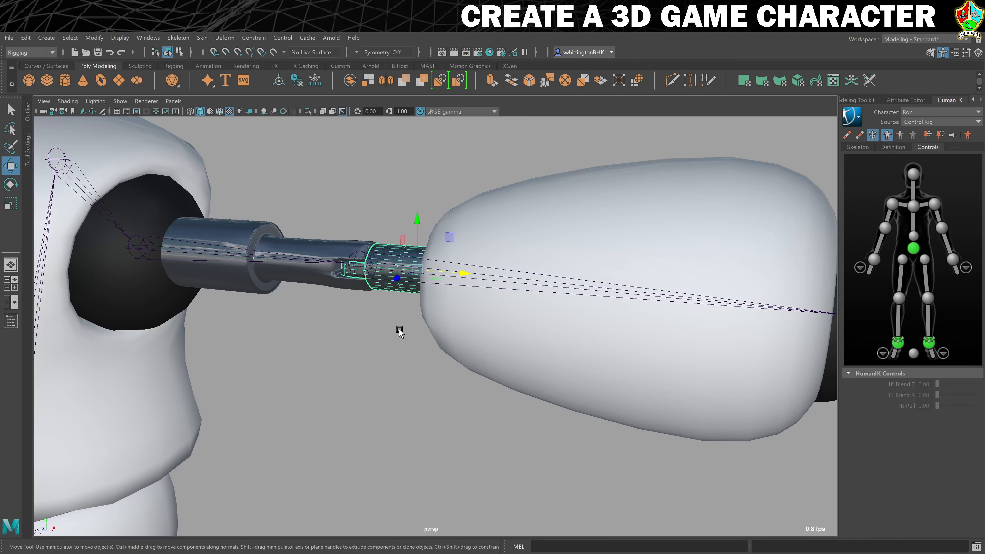
{"action": "left_click_drag", "start_coordinate": [437, 159], "coordinate": [470, 370], "text": "shift"}
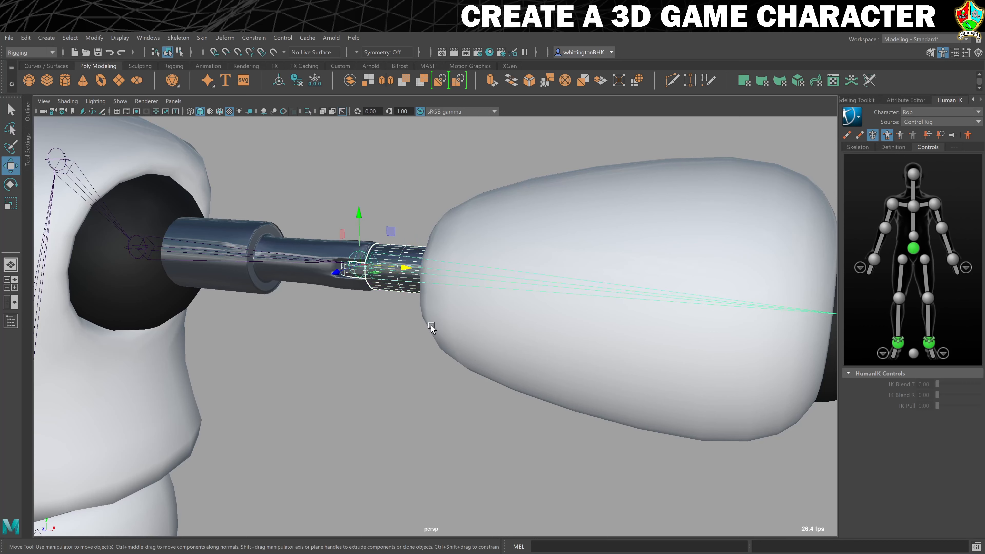
{"action": "left_click", "coordinate": [372, 243]}
- Parent the large white left forearm shell to the left elbow joint
{"action": "left_click", "coordinate": [578, 222]}
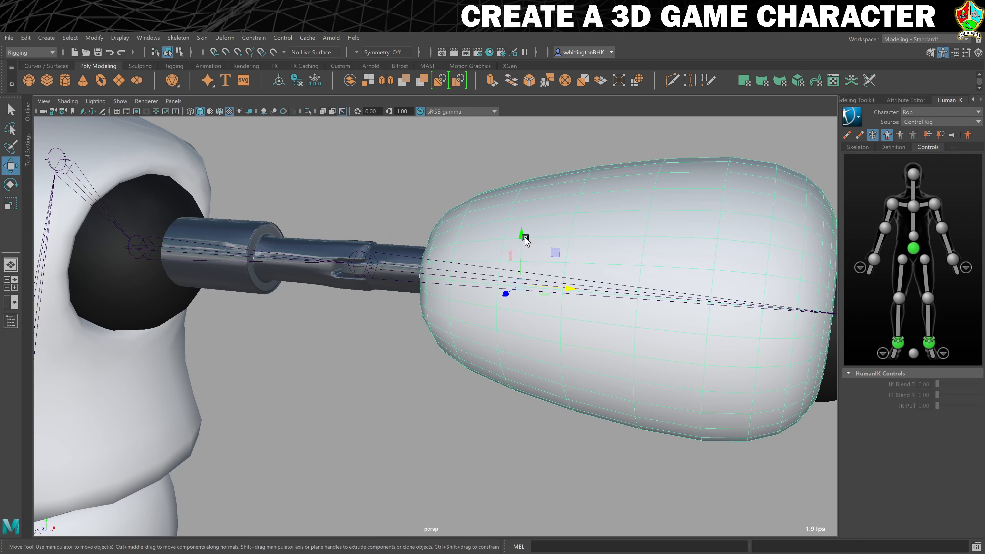
{"action": "left_click_drag", "start_coordinate": [503, 170], "coordinate": [526, 331]}
{"action": "left_click", "coordinate": [526, 331]}
- Parent the black left wrist ball to the left elbow joint so it follows the forearm
{"action": "mouse_move", "coordinate": [679, 278]}
{"action": "middle_mouse_down", "text": "alt"}
{"action": "mouse_move", "coordinate": [561, 280]}
{"action": "mouse_move", "coordinate": [395, 260]}
{"action": "middle_mouse_up", "text": "alt"}
{"action": "right_click_drag", "start_coordinate": [407, 235], "coordinate": [375, 223], "text": "alt"}
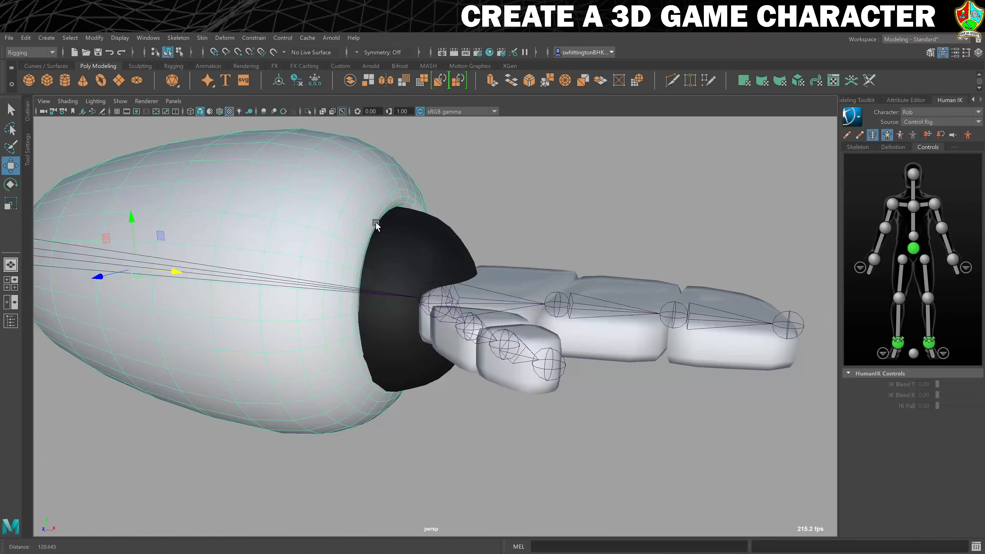
{"action": "left_click", "coordinate": [426, 239]}
{"action": "left_click", "coordinate": [262, 320]}
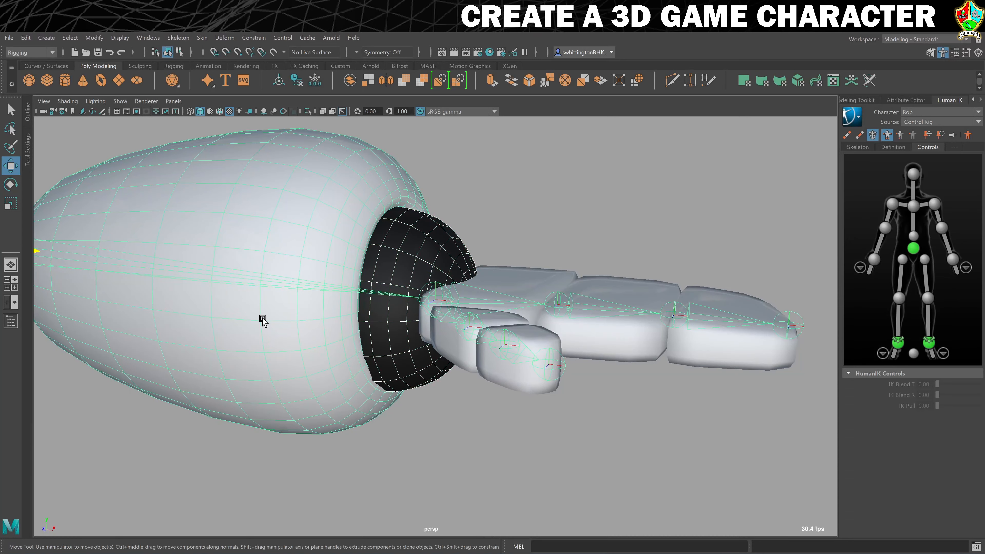
{"action": "key", "text": "p"}
- Parent the left palm mesh to the left wrist joint inside the black wrist ball
{"action": "middle_click_drag", "start_coordinate": [440, 268], "coordinate": [377, 259], "text": "alt"}
{"action": "scroll", "coordinate": [304, 277], "scroll_direction": "up", "scroll_amount": 5}
{"action": "right_click_drag", "start_coordinate": [335, 275], "coordinate": [262, 266], "text": "alt"}
{"action": "middle_click_drag", "start_coordinate": [261, 266], "coordinate": [217, 299], "text": "alt"}
{"action": "right_click_drag", "start_coordinate": [217, 299], "coordinate": [286, 300], "text": "alt"}
{"action": "middle_click_drag", "start_coordinate": [308, 310], "coordinate": [338, 207], "text": "alt"}
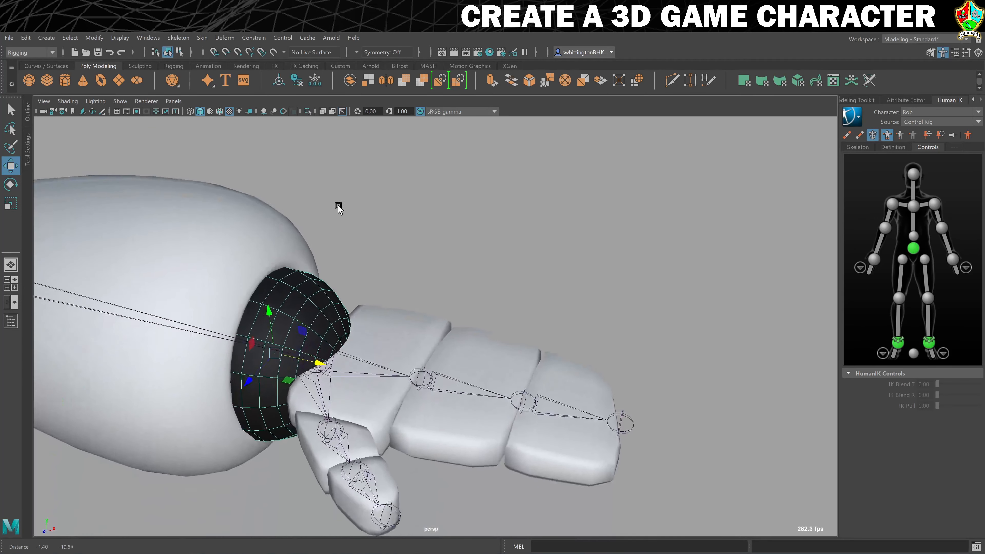
{"action": "left_click", "coordinate": [382, 314]}
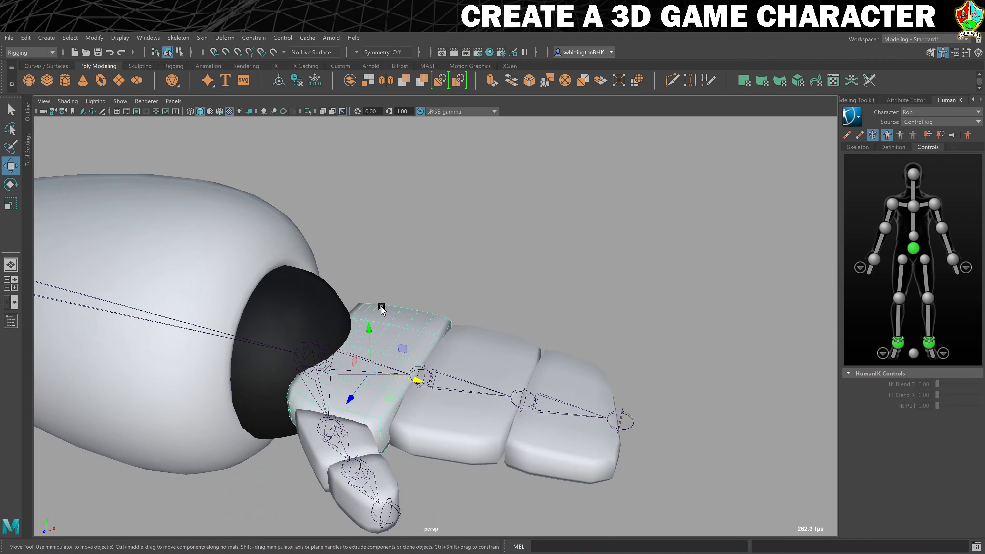
{"action": "key", "text": "d"}
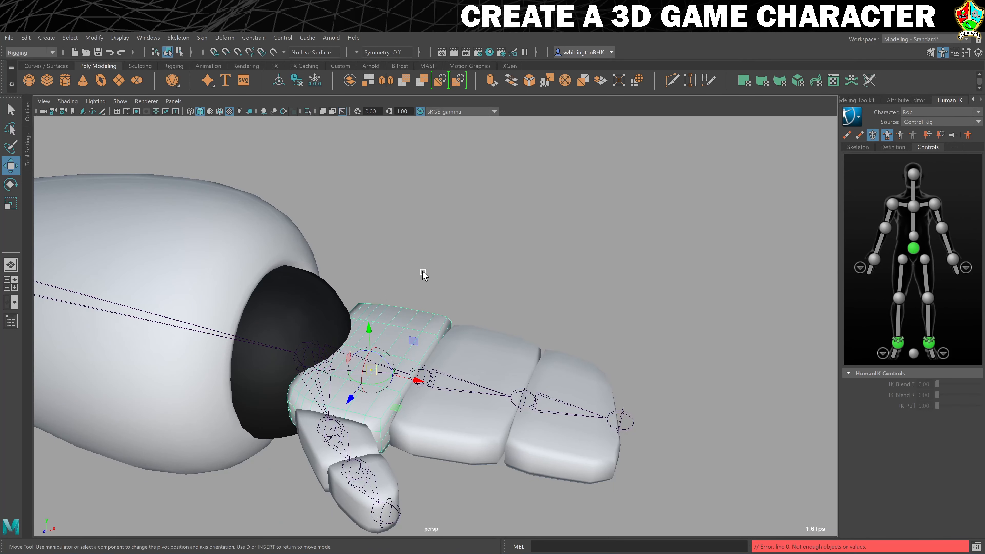
{"action": "key", "text": "f"}
{"action": "key", "text": "d"}
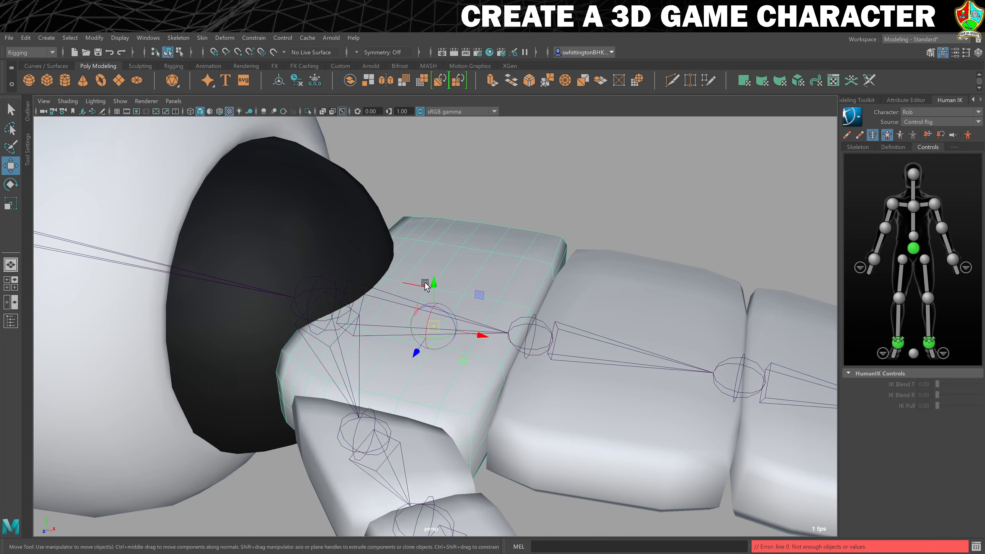
{"action": "scroll", "coordinate": [435, 288], "scroll_direction": "down", "scroll_amount": 5}
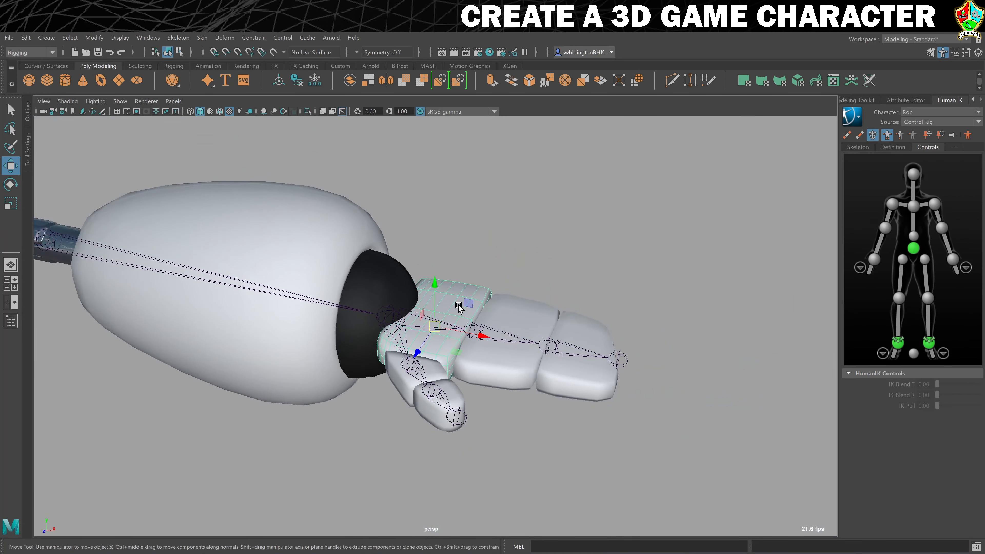
{"action": "scroll", "coordinate": [456, 308], "scroll_direction": "up", "scroll_amount": 2}
{"action": "scroll", "coordinate": [456, 308], "scroll_direction": "up", "scroll_amount": 1}
{"action": "left_click", "coordinate": [406, 313]}
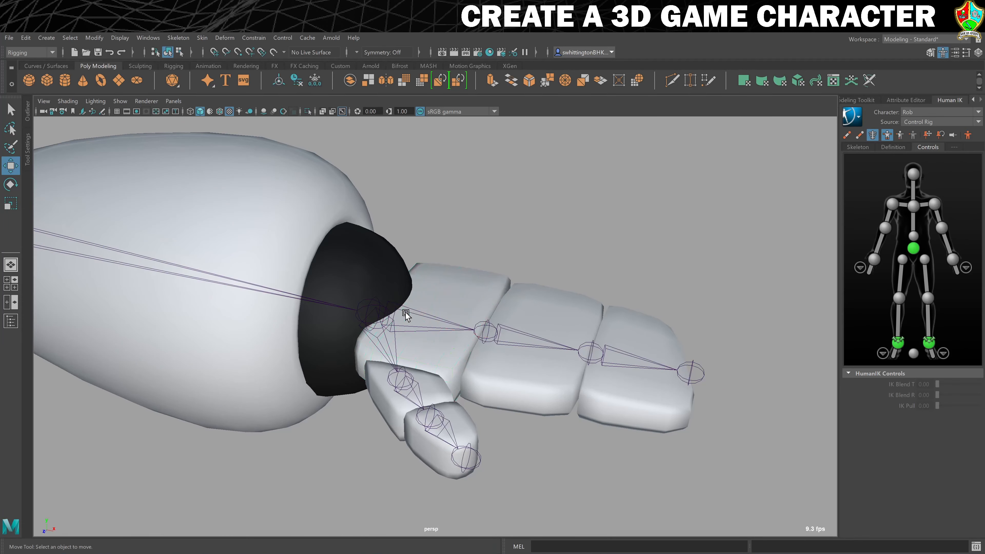
{"action": "left_click", "coordinate": [407, 310]}
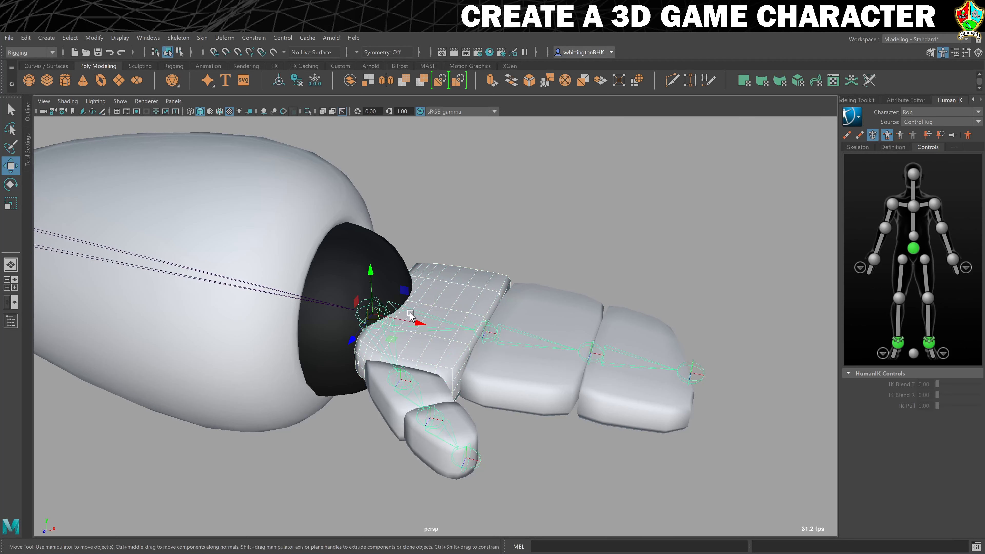
{"action": "key", "text": "q"}
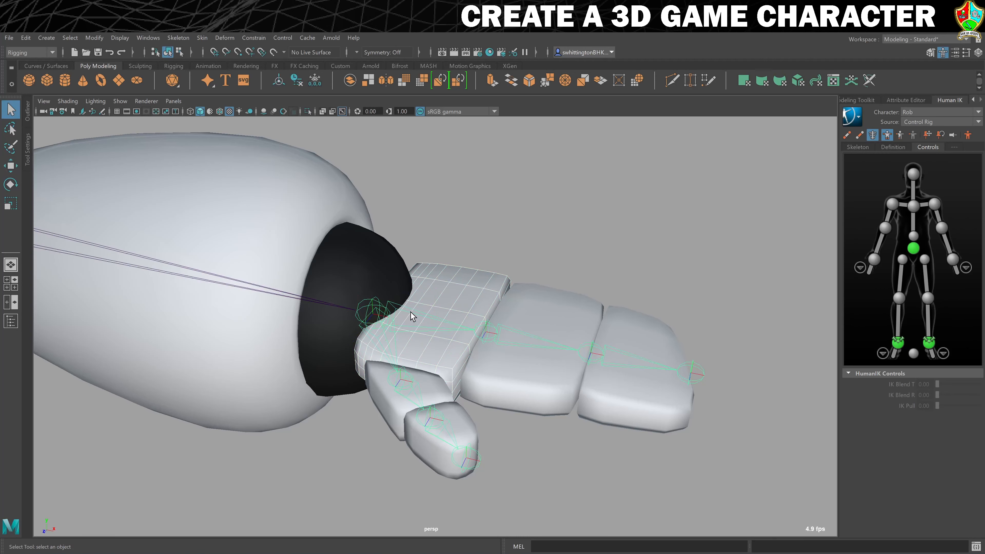
{"action": "key", "text": "p"}
- Parent the left hand's middle and end finger segments to their matching finger joints
{"action": "left_click", "coordinate": [544, 303]}
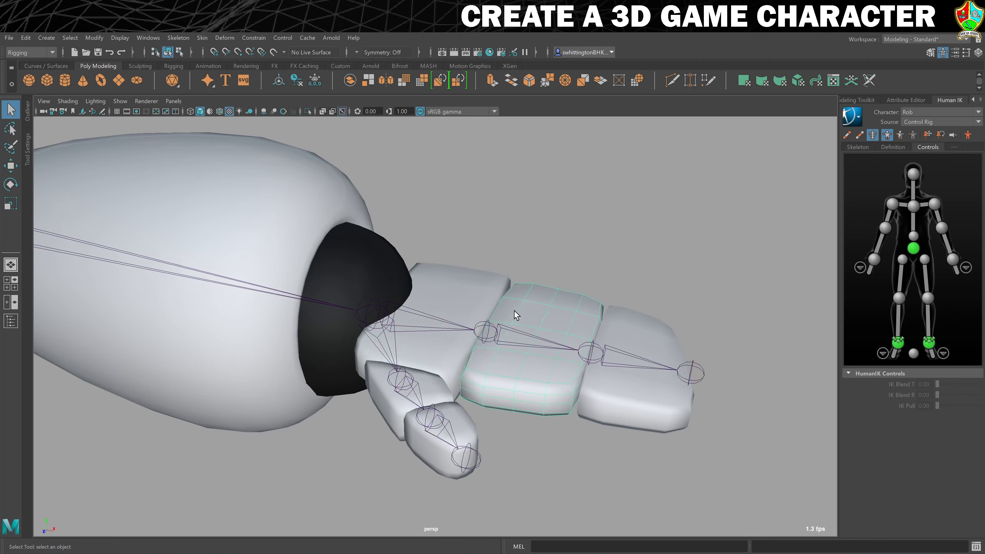
{"action": "left_click", "coordinate": [636, 328]}
{"action": "left_click", "coordinate": [643, 364], "text": "shift"}
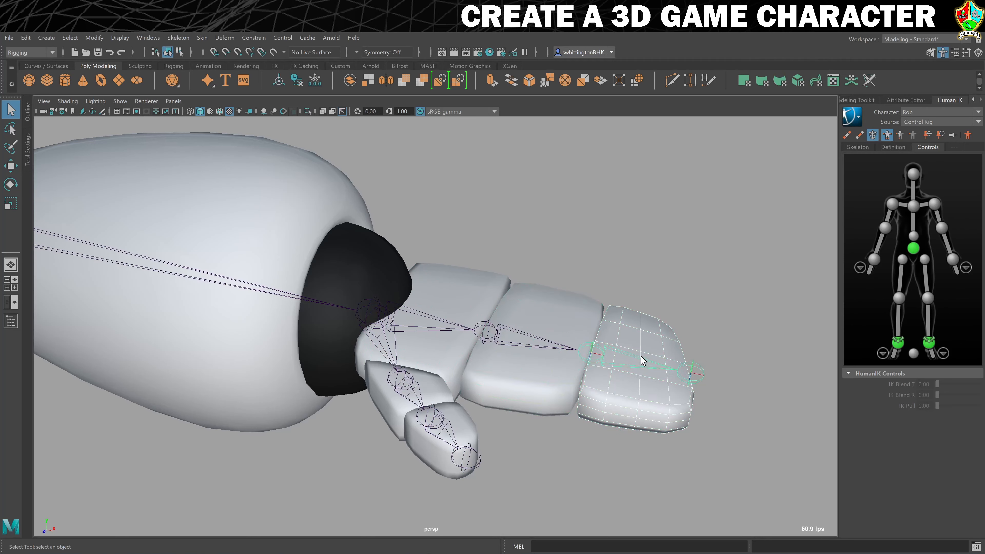
{"action": "key", "text": "p"}
- Parent the left thumb's base and tip segments to their matching thumb joints
{"action": "left_click", "coordinate": [438, 387]}
{"action": "left_click_drag", "start_coordinate": [406, 392], "coordinate": [405, 393], "text": "shift"}
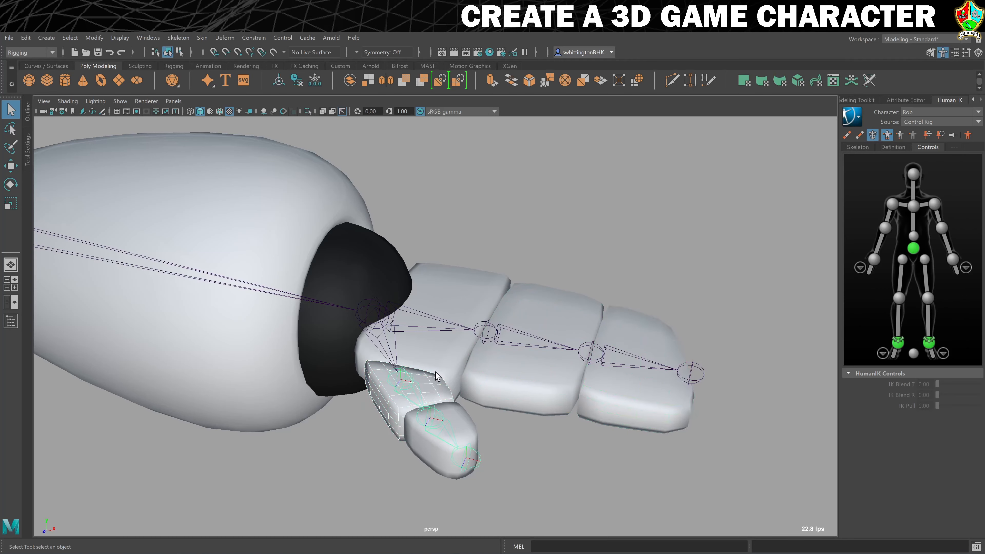
{"action": "key", "text": "p"}
{"action": "left_click", "coordinate": [455, 415]}
{"action": "left_click", "coordinate": [446, 429], "text": "shift"}
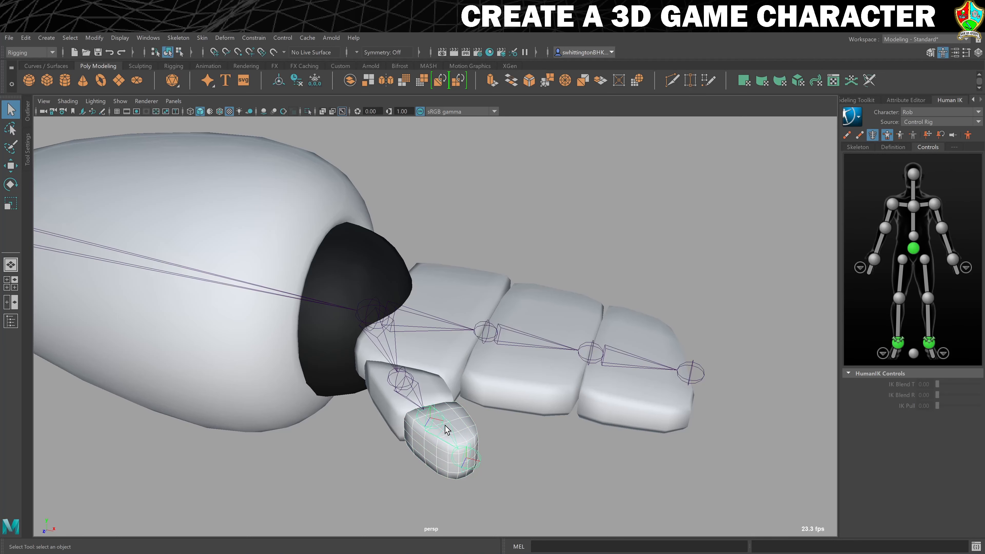
{"action": "key", "text": "p"}
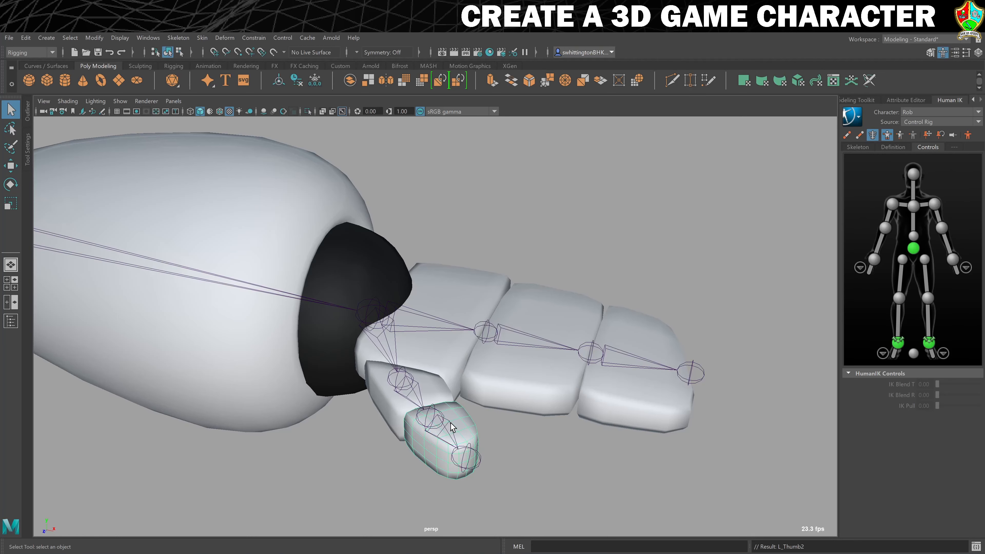
- Show the control rig's IK effectors, try moving the left hand effector to test the arm meshes, and undo the move
{"action": "scroll", "coordinate": [370, 400], "scroll_direction": "down", "scroll_amount": 10}
{"action": "scroll", "coordinate": [353, 389], "scroll_direction": "down", "scroll_amount": 5}
{"action": "scroll", "coordinate": [358, 389], "scroll_direction": "up", "scroll_amount": 5}
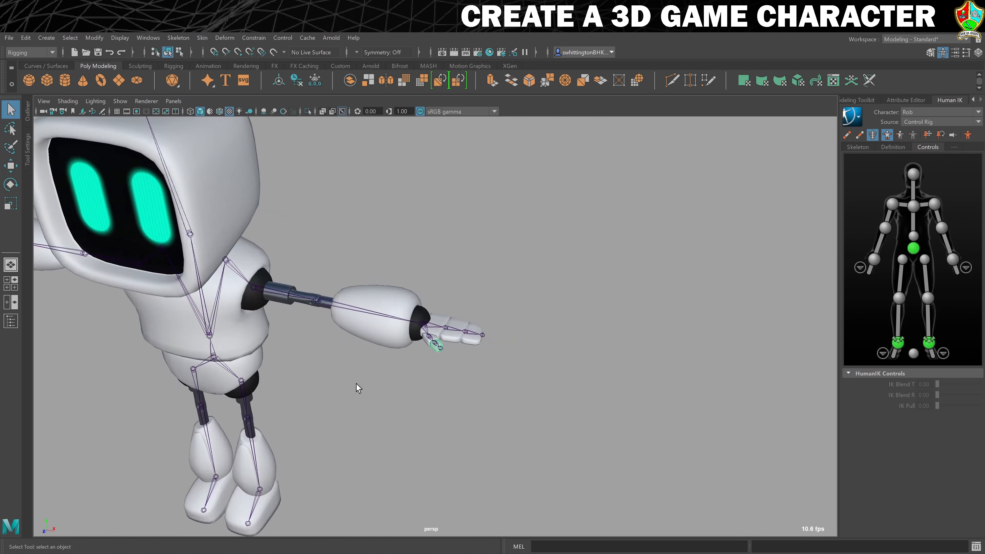
{"action": "middle_click_drag", "start_coordinate": [358, 389], "coordinate": [482, 354], "text": "alt"}
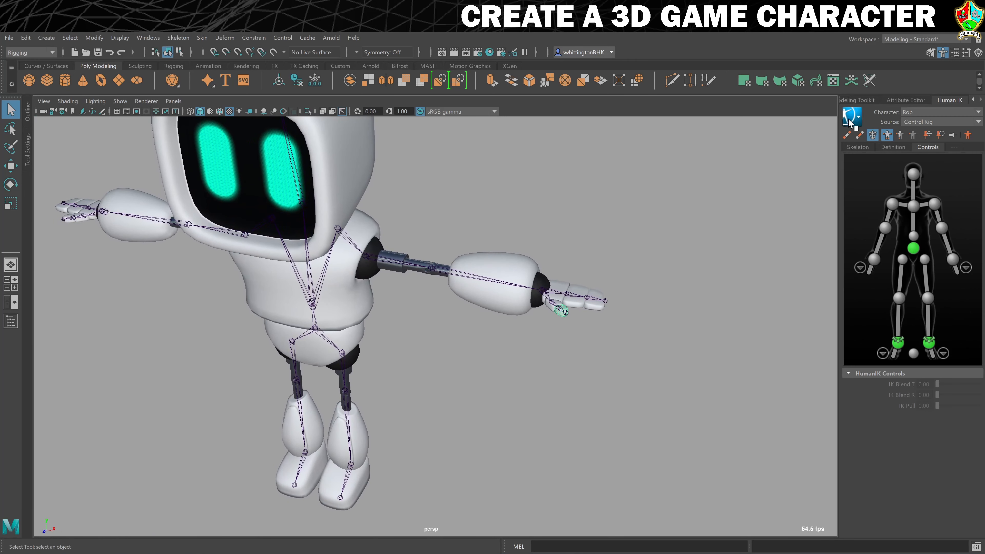
{"action": "left_click", "coordinate": [860, 135]}
{"action": "left_click", "coordinate": [860, 135]}
{"action": "left_click", "coordinate": [847, 135]}
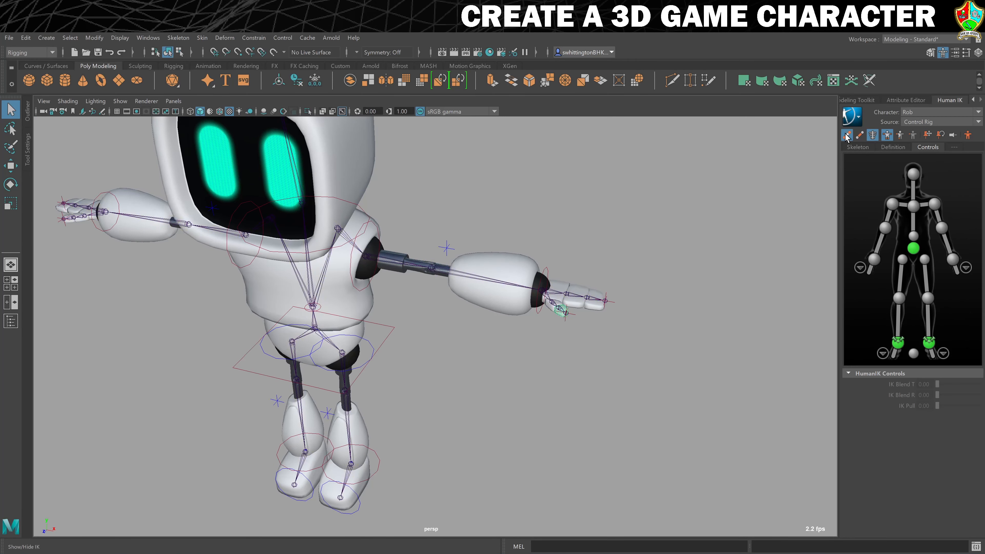
{"action": "left_click", "coordinate": [550, 268]}
{"action": "key", "text": "w"}
{"action": "left_click_drag", "start_coordinate": [548, 295], "coordinate": [408, 372]}
{"action": "key", "text": "ctrl+z"}
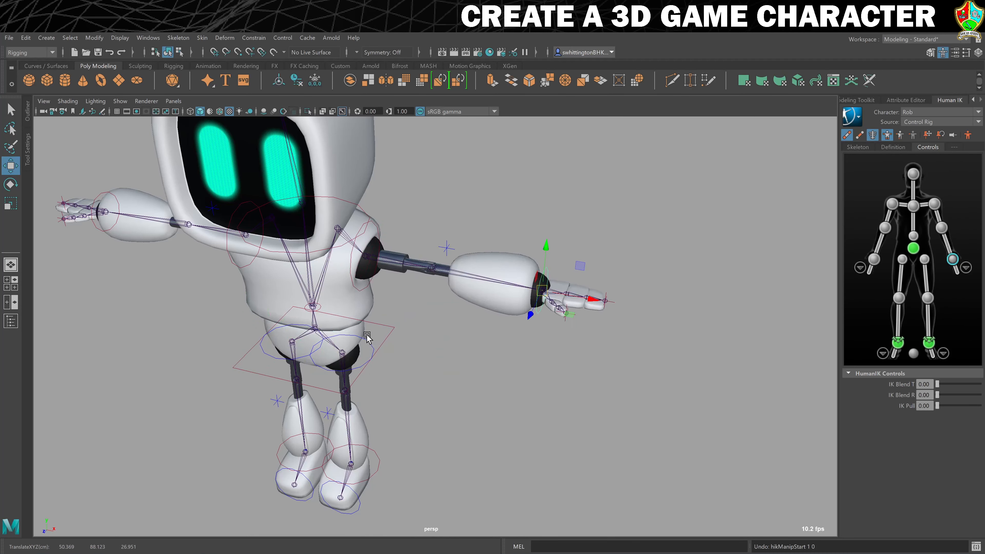
- Try lowering the hips effector to test the body, undo the move, and hide the IK effectors
{"action": "left_click", "coordinate": [389, 332]}
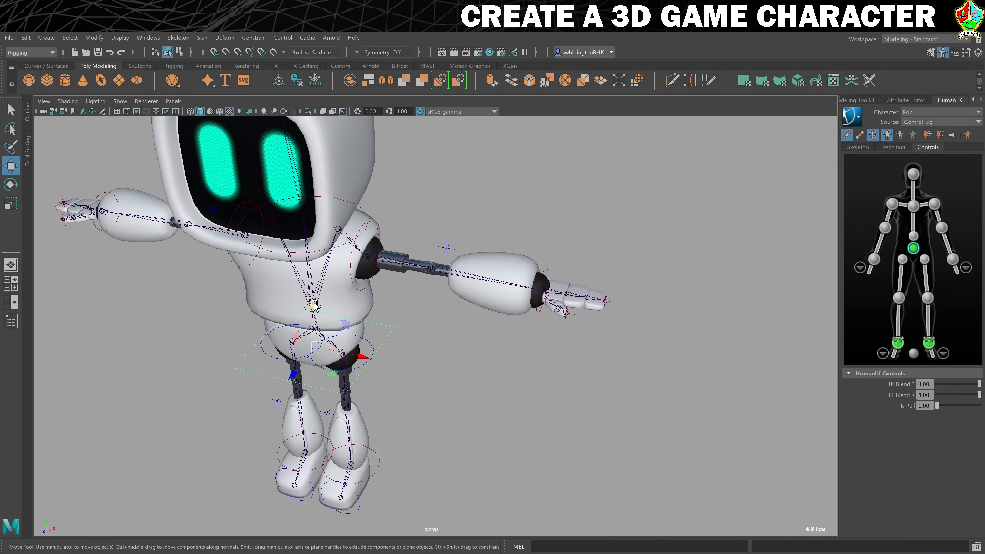
{"action": "left_click_drag", "start_coordinate": [311, 307], "coordinate": [325, 345]}
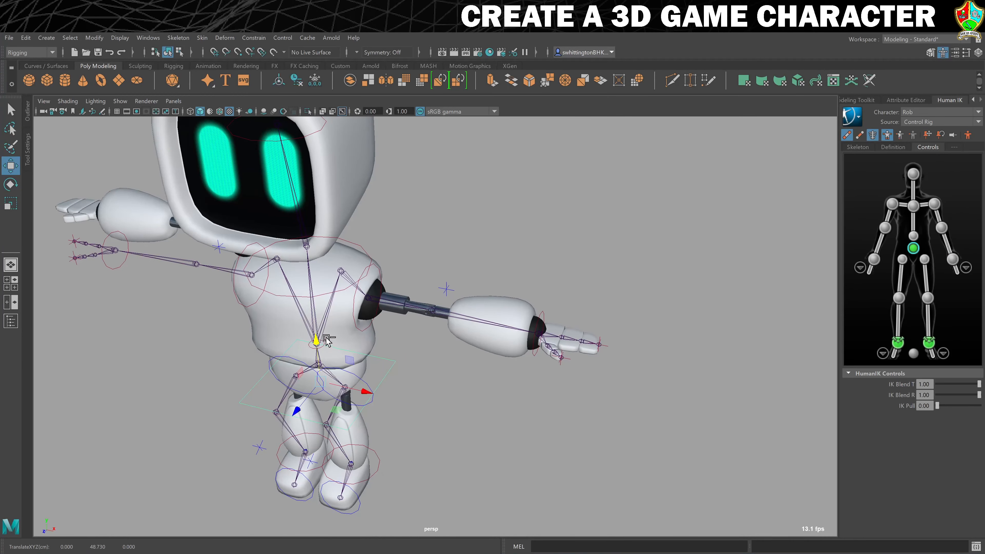
{"action": "key", "text": "ctrl+z"}
{"action": "left_click", "coordinate": [847, 136]}
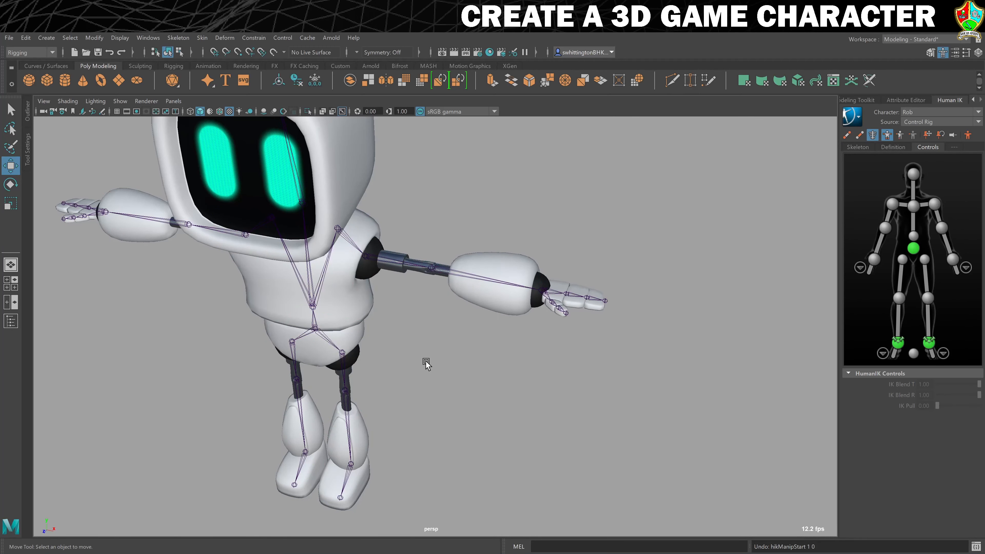
- Parent the black left hip ball to the hips joint at the centre of the pelvis
{"action": "scroll", "coordinate": [425, 362], "scroll_direction": "up", "scroll_amount": 8}
{"action": "middle_click_drag", "start_coordinate": [447, 390], "coordinate": [560, 374], "text": "alt"}
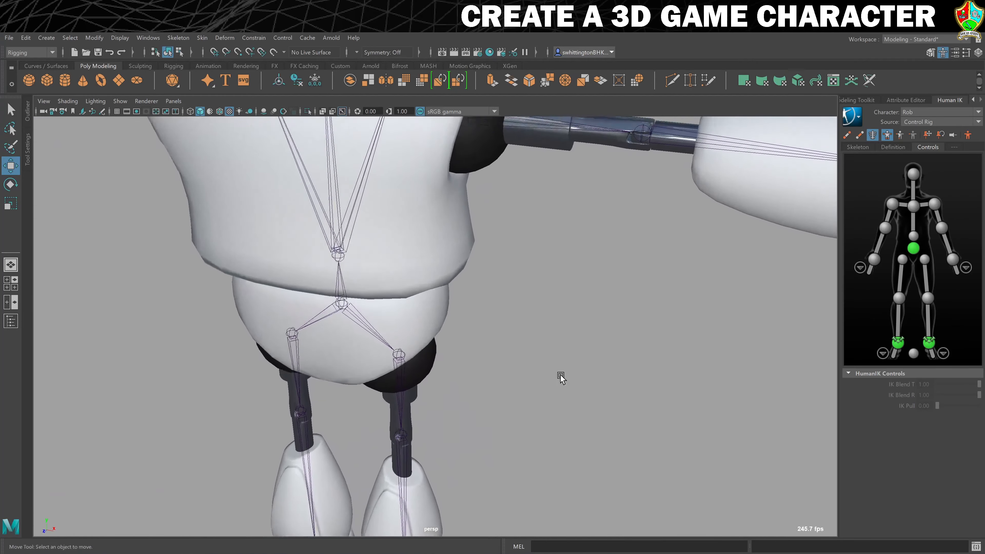
{"action": "left_click_drag", "start_coordinate": [560, 375], "coordinate": [557, 342], "text": "alt"}
{"action": "middle_click_drag", "start_coordinate": [552, 283], "coordinate": [549, 375], "text": "alt"}
{"action": "middle_click_drag", "start_coordinate": [477, 408], "coordinate": [465, 285], "text": "alt"}
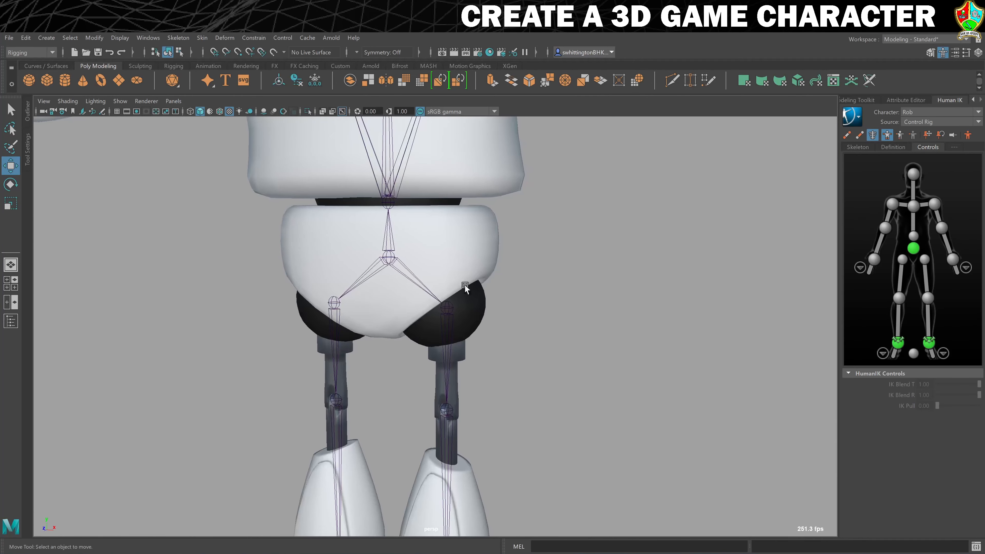
{"action": "right_click_drag", "start_coordinate": [465, 285], "coordinate": [631, 318], "text": "alt"}
{"action": "scroll", "coordinate": [630, 318], "scroll_direction": "up", "scroll_amount": 2}
{"action": "left_click", "coordinate": [456, 299]}
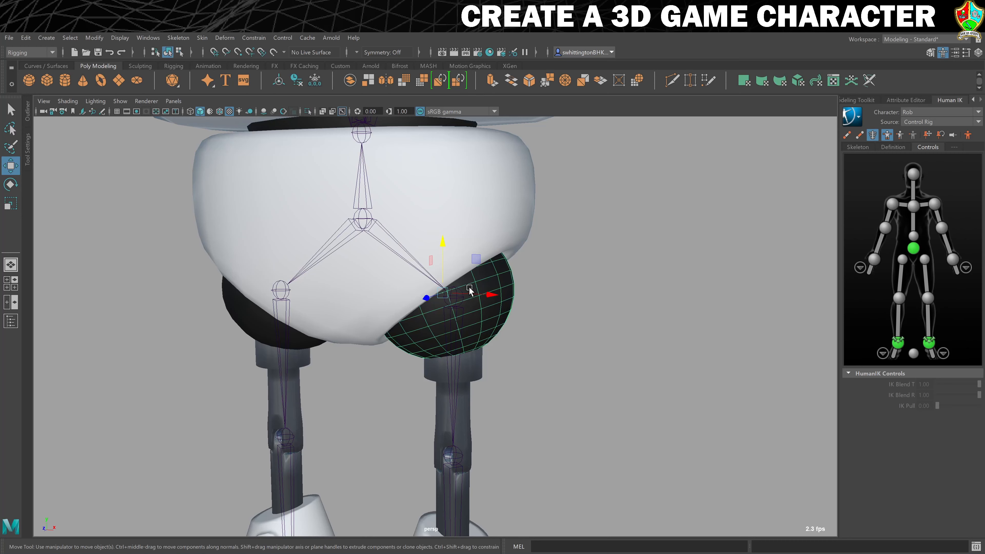
{"action": "left_click", "coordinate": [364, 219]}
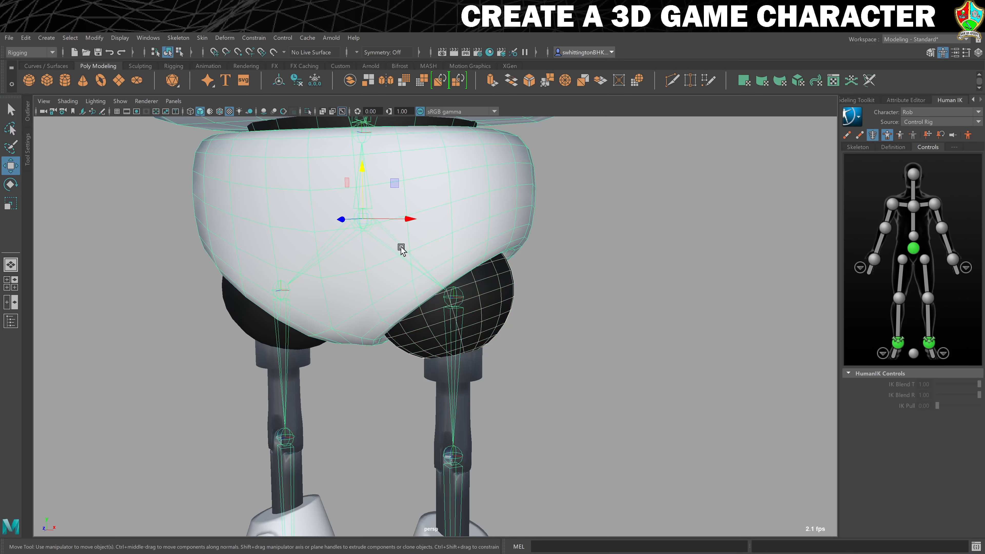
{"action": "key", "text": "Down"}
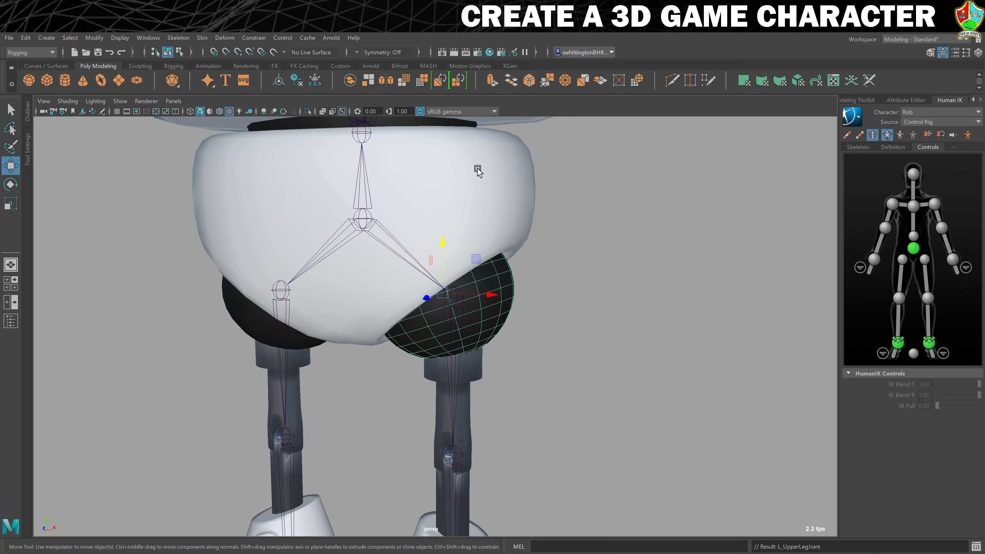
- Parent the left upper-leg mesh to the left thigh joint and the grey lower-leg tube to the left knee joint
{"action": "key", "text": "q"}
{"action": "middle_click_drag", "start_coordinate": [560, 337], "coordinate": [562, 132], "text": "alt"}
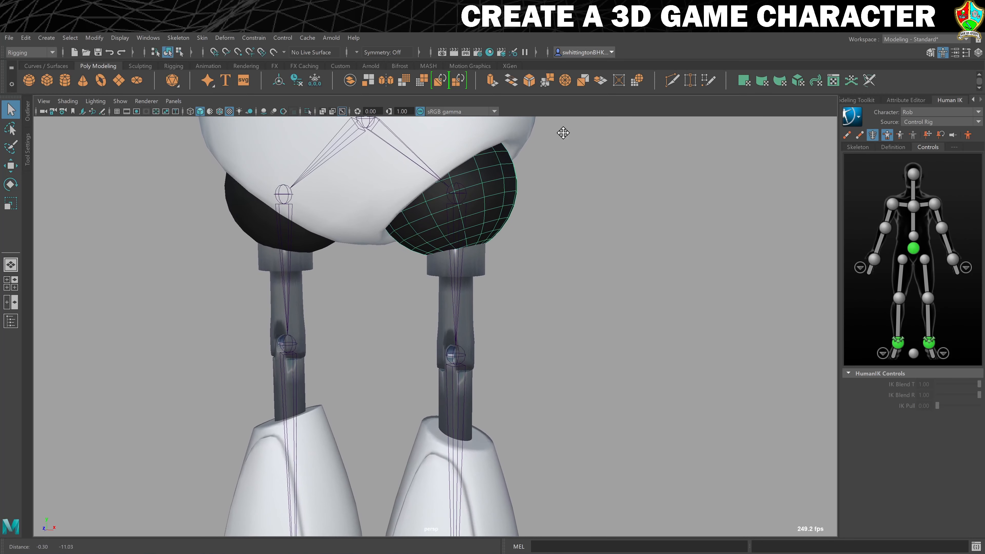
{"action": "left_click_drag", "start_coordinate": [399, 291], "coordinate": [529, 297], "text": "shift"}
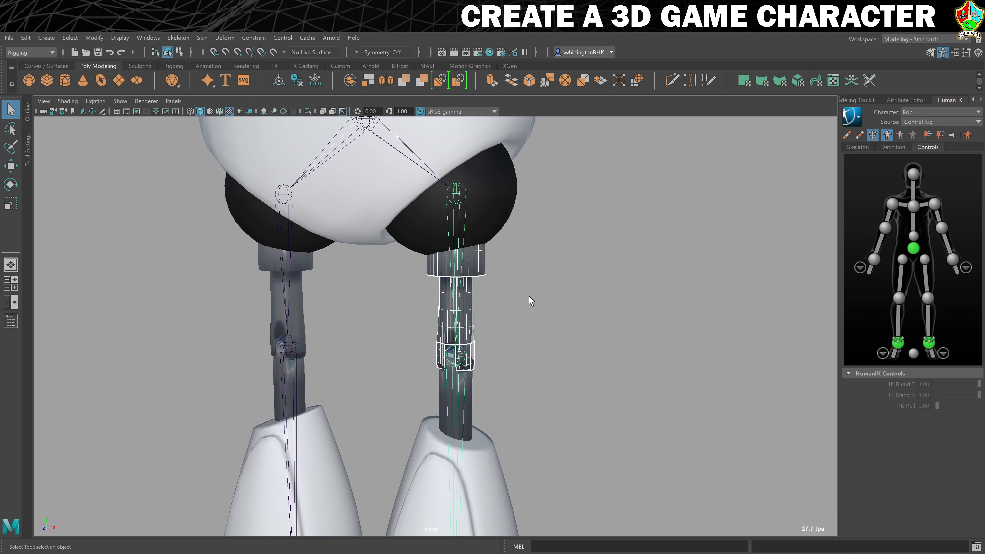
{"action": "key", "text": "p"}
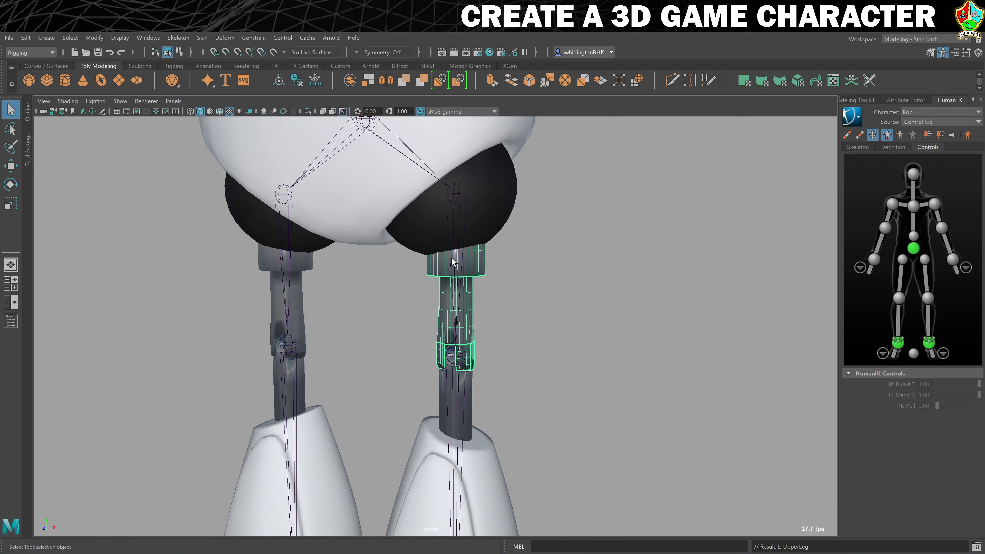
{"action": "left_click", "coordinate": [471, 390]}
{"action": "left_click_drag", "start_coordinate": [430, 392], "coordinate": [524, 399], "text": "shift"}
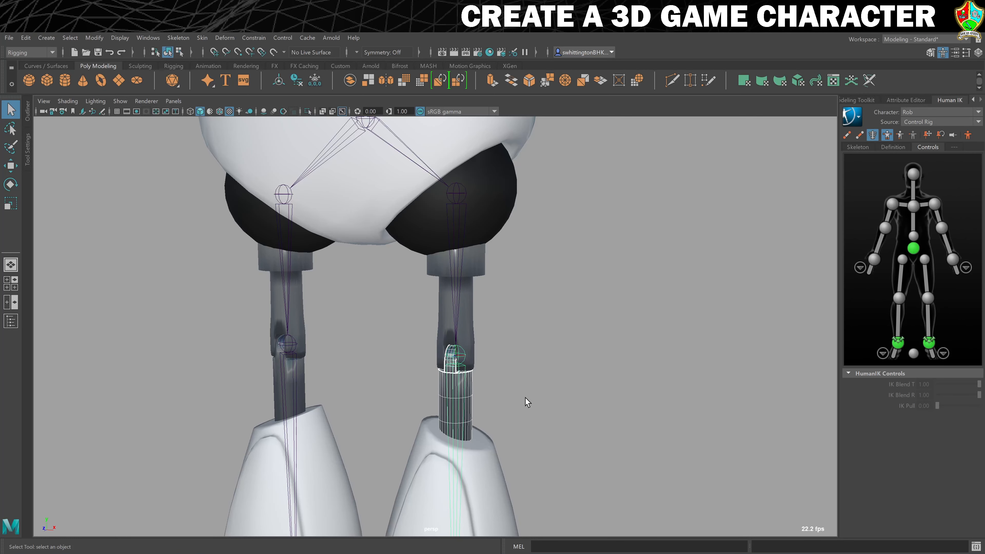
{"action": "key", "text": "p"}
- Parent the white left shin cover to the left knee joint and the left foot mesh to the left ankle joint
{"action": "middle_click_drag", "start_coordinate": [609, 411], "coordinate": [658, 161], "text": "alt"}
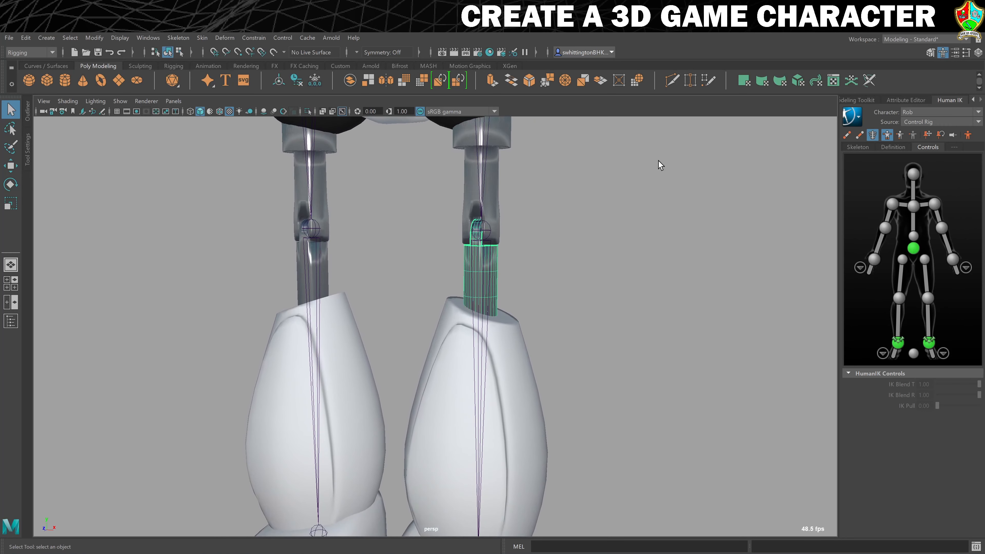
{"action": "left_click", "coordinate": [523, 384]}
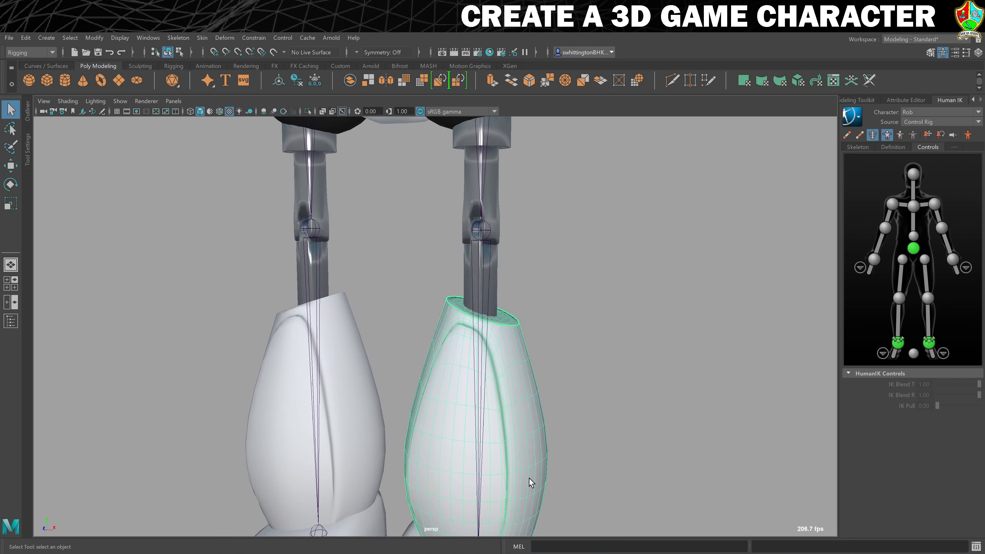
{"action": "left_click_drag", "start_coordinate": [522, 386], "coordinate": [523, 385]}
{"action": "left_click", "coordinate": [523, 385]}
{"action": "scroll", "coordinate": [523, 385], "scroll_direction": "down", "scroll_amount": 3}
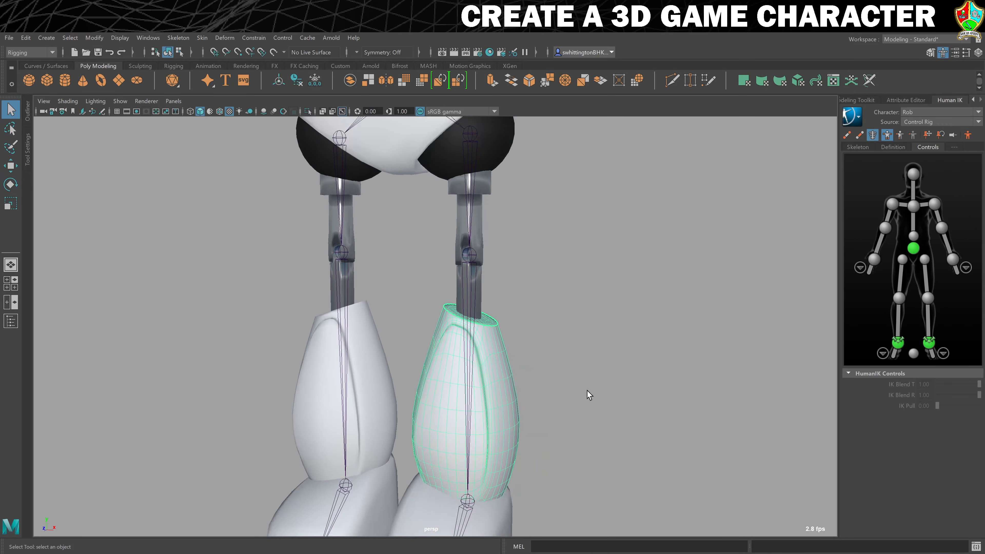
{"action": "middle_click_drag", "start_coordinate": [587, 391], "coordinate": [440, 317], "text": "alt"}
{"action": "left_click", "coordinate": [426, 356]}
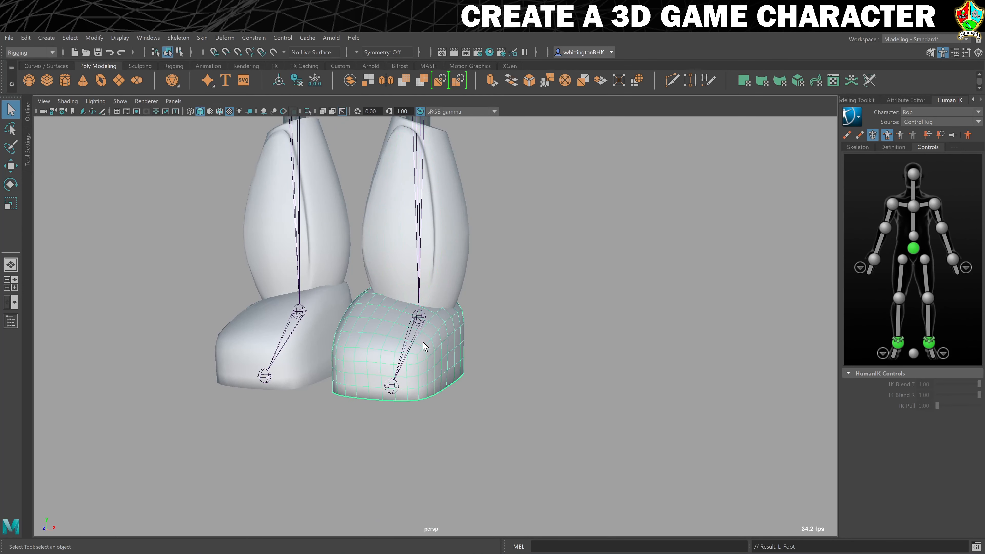
- Parent the small neck pieces between the head and torso to the chest joint at the base of the torso
{"action": "scroll", "coordinate": [424, 346], "scroll_direction": "down", "scroll_amount": 5}
{"action": "middle_click_drag", "start_coordinate": [437, 213], "coordinate": [450, 391], "text": "alt"}
{"action": "right_click_drag", "start_coordinate": [404, 358], "coordinate": [675, 363], "text": "alt"}
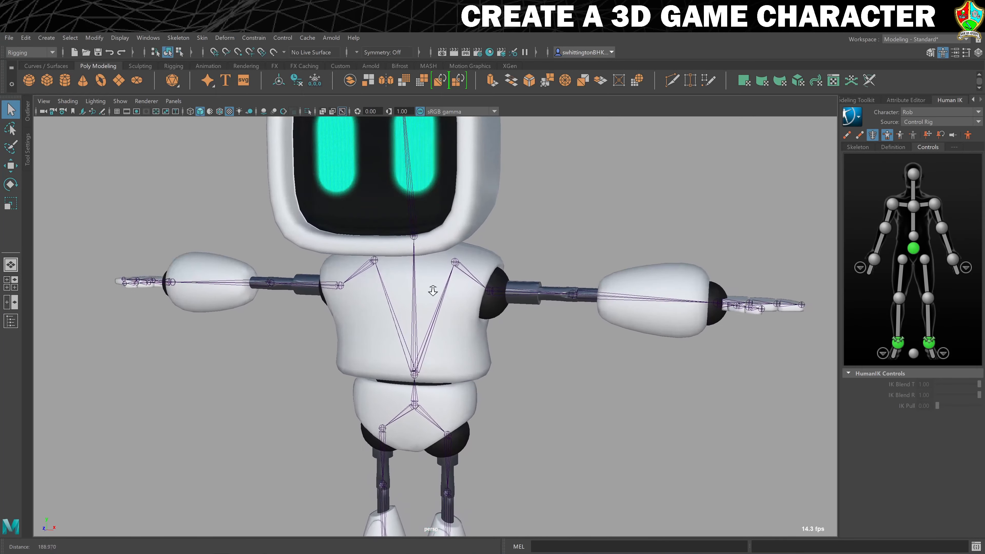
{"action": "right_click_drag", "start_coordinate": [431, 291], "coordinate": [508, 297], "text": "alt"}
{"action": "middle_click_drag", "start_coordinate": [519, 282], "coordinate": [634, 368], "text": "alt"}
{"action": "left_click_drag", "start_coordinate": [603, 365], "coordinate": [567, 321], "text": "alt"}
{"action": "right_click_drag", "start_coordinate": [567, 321], "coordinate": [772, 355], "text": "alt"}
{"action": "left_click_drag", "start_coordinate": [772, 353], "coordinate": [553, 432], "text": "alt"}
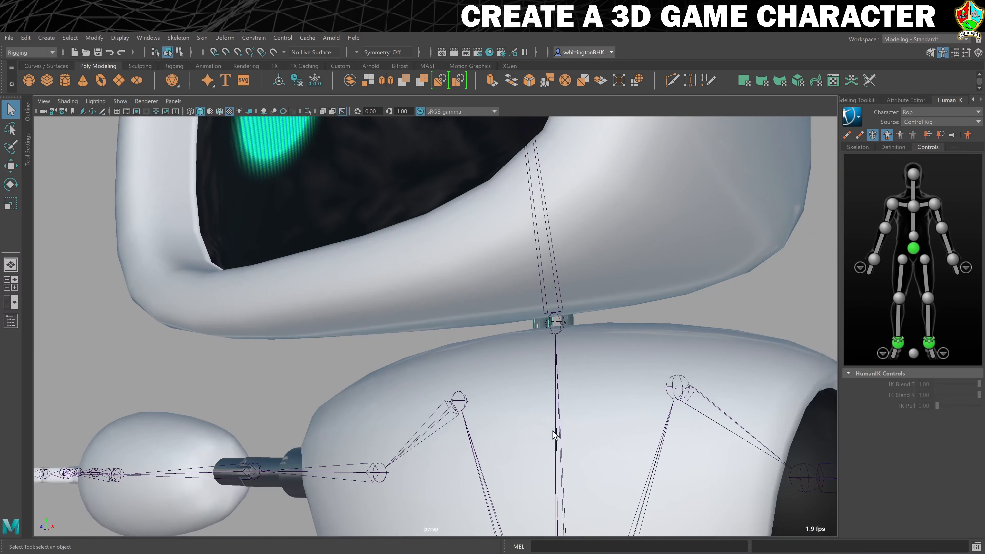
{"action": "left_click", "coordinate": [569, 446]}
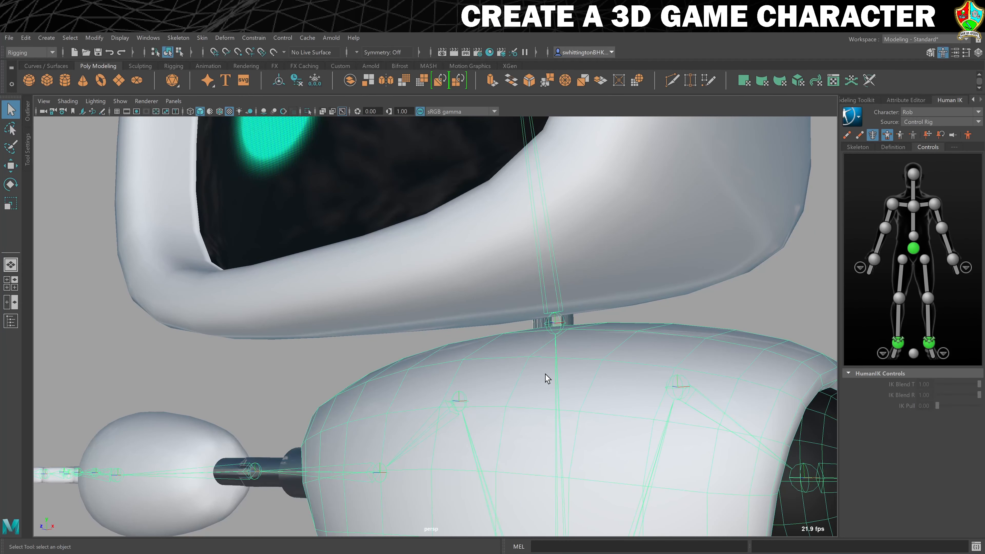
{"action": "key", "text": "p"}
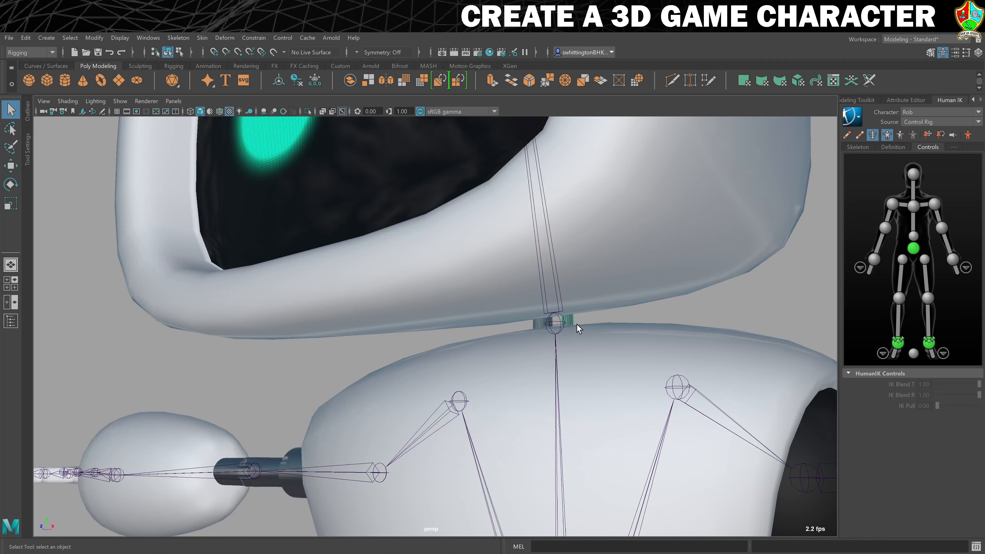
{"action": "left_click_drag", "start_coordinate": [573, 430], "coordinate": [569, 393]}
{"action": "key", "text": "p"}
- Parent the head mesh and the antenna on top of it to the head joint
{"action": "scroll", "coordinate": [571, 384], "scroll_direction": "down", "scroll_amount": 5}
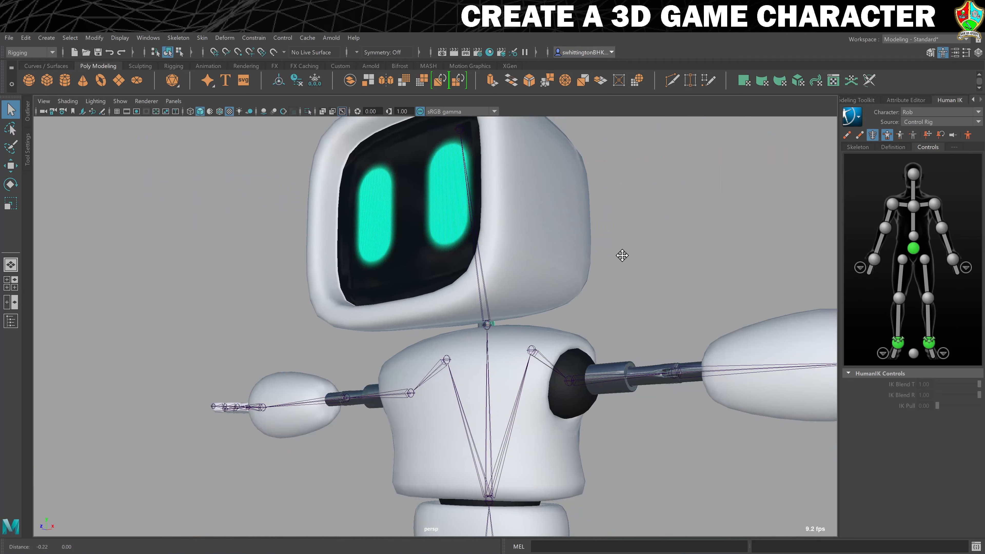
{"action": "left_click_drag", "start_coordinate": [622, 252], "coordinate": [677, 290], "text": "alt"}
{"action": "left_click", "coordinate": [648, 253]}
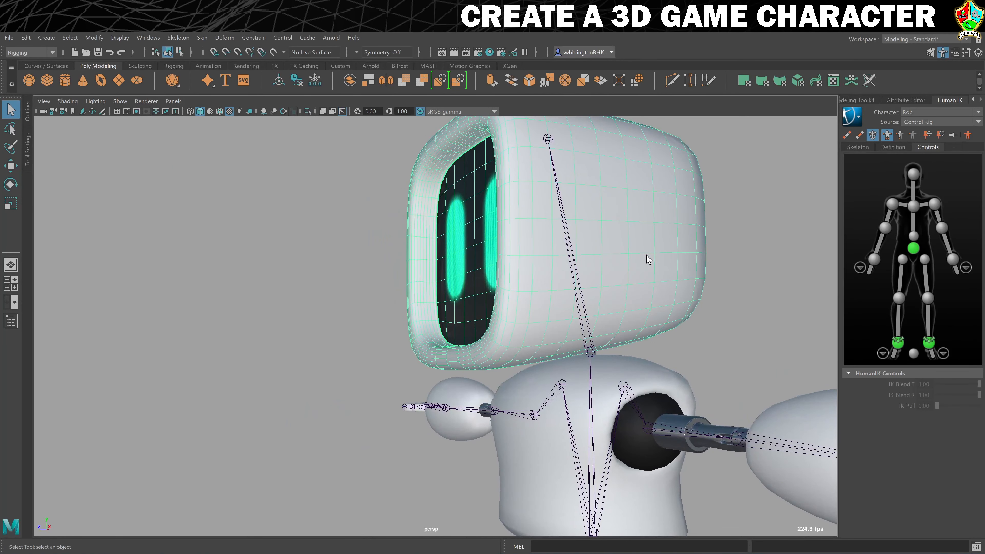
{"action": "left_click", "coordinate": [581, 271]}
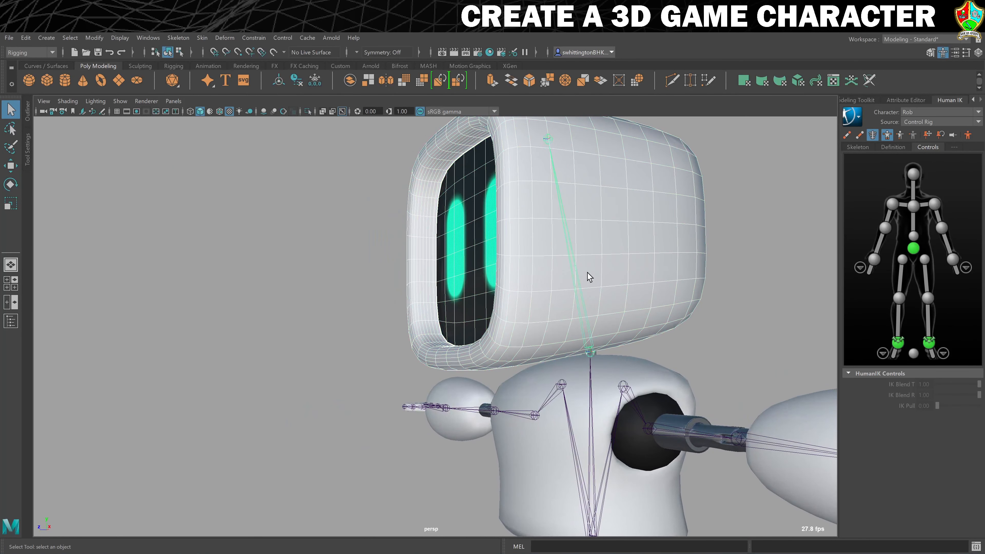
{"action": "key", "text": "p"}
{"action": "scroll", "coordinate": [559, 209], "scroll_direction": "down", "scroll_amount": 3}
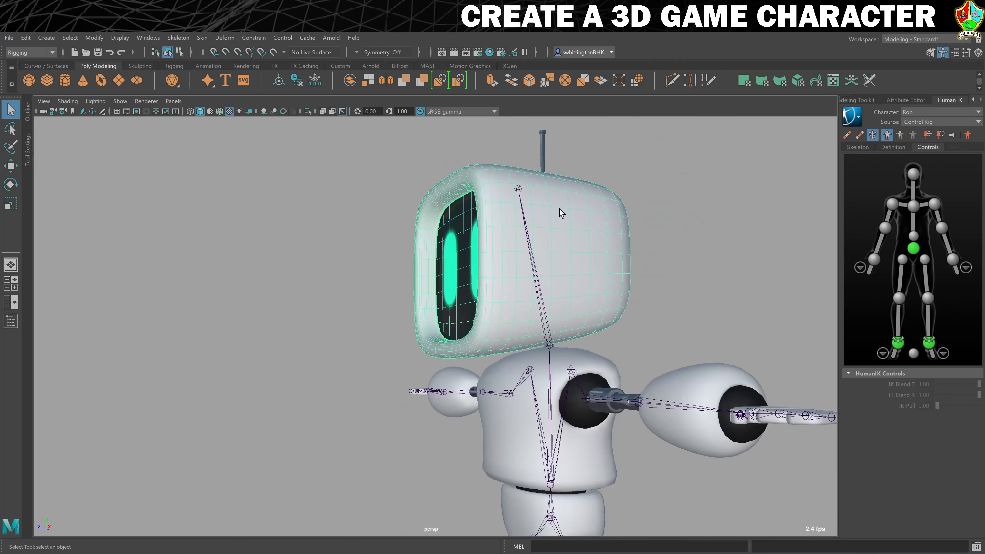
{"action": "middle_click_drag", "start_coordinate": [560, 209], "coordinate": [542, 272], "text": "alt"}
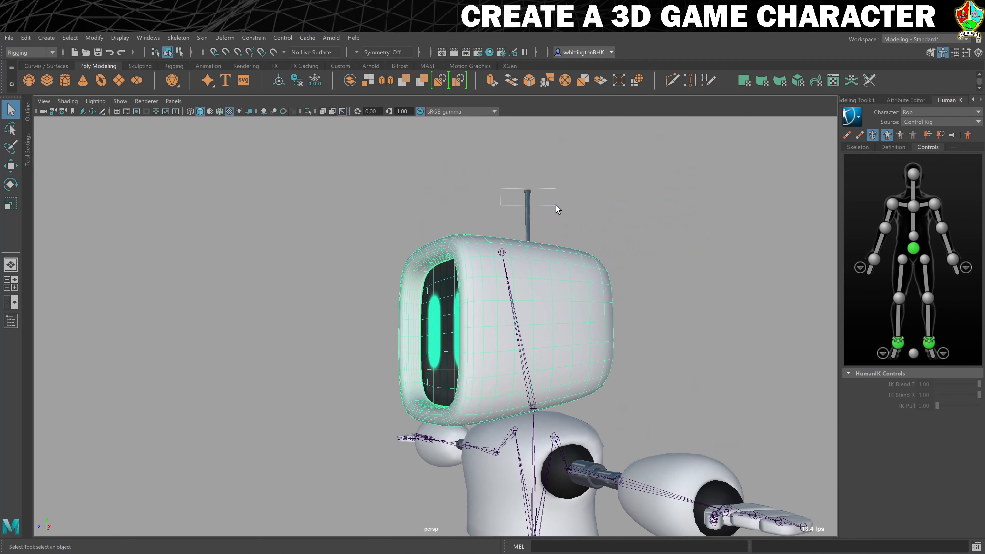
{"action": "left_click_drag", "start_coordinate": [555, 205], "coordinate": [555, 205]}
{"action": "left_click", "coordinate": [562, 289], "text": "shift"}
{"action": "key", "text": "p"}
- Parent the right arm's black shoulder ball and grey tube segments to their matching arm joints
{"action": "scroll", "coordinate": [545, 269], "scroll_direction": "down", "scroll_amount": 5}
{"action": "mouse_move", "coordinate": [545, 269]}
{"action": "left_mouse_down", "text": "alt"}
{"action": "mouse_move", "coordinate": [488, 270]}
{"action": "mouse_move", "coordinate": [538, 281]}
{"action": "left_mouse_up", "text": "alt"}
{"action": "middle_click_drag", "start_coordinate": [537, 281], "coordinate": [455, 285], "text": "alt"}
{"action": "right_click_drag", "start_coordinate": [454, 286], "coordinate": [610, 308], "text": "alt"}
{"action": "mouse_move", "coordinate": [463, 322]}
{"action": "middle_mouse_down", "text": "alt"}
{"action": "mouse_move", "coordinate": [505, 312]}
{"action": "mouse_move", "coordinate": [470, 317]}
{"action": "middle_mouse_up", "text": "alt"}
{"action": "middle_click_drag", "start_coordinate": [481, 357], "coordinate": [523, 343], "text": "alt"}
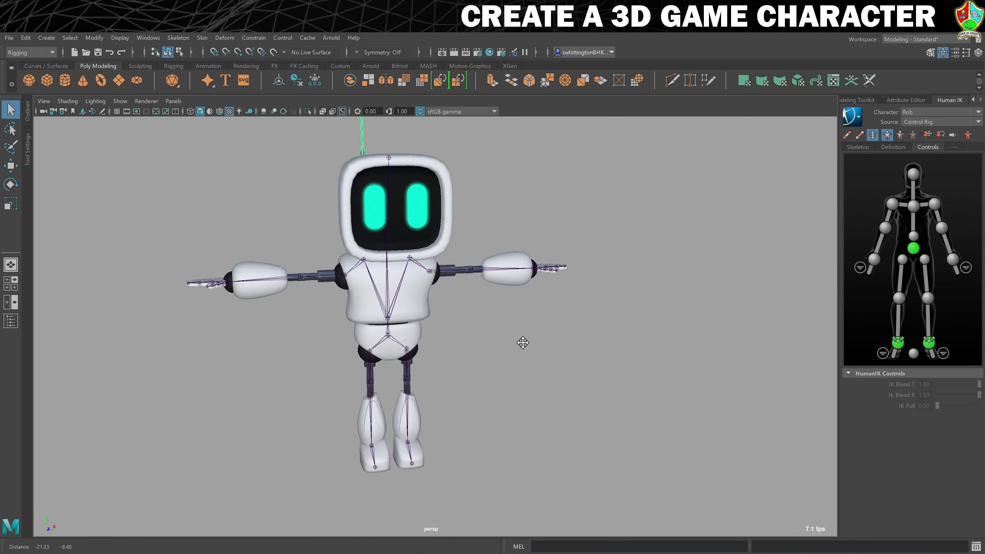
{"action": "left_click_drag", "start_coordinate": [523, 343], "coordinate": [506, 339], "text": "alt"}
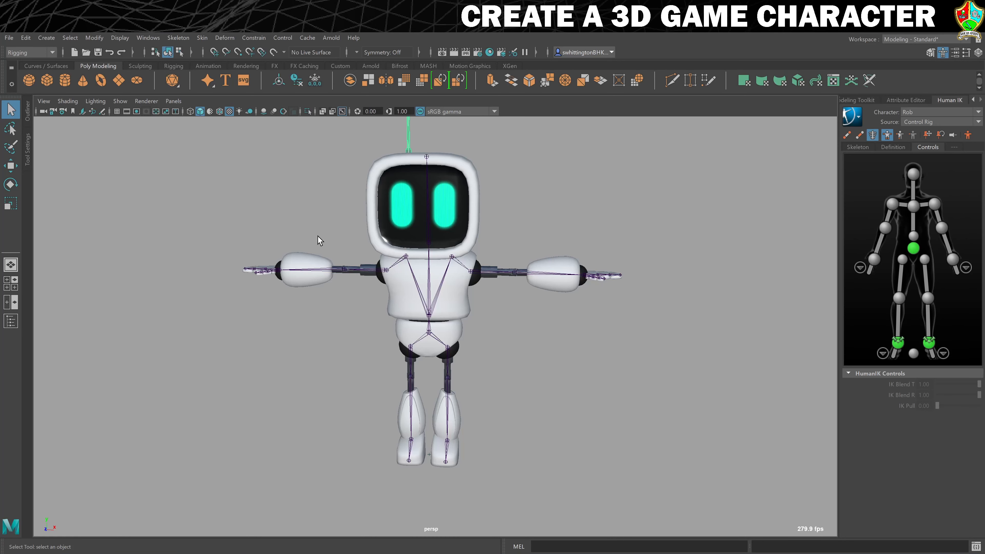
{"action": "scroll", "coordinate": [364, 281], "scroll_direction": "up", "scroll_amount": 5}
{"action": "middle_click_drag", "start_coordinate": [365, 245], "coordinate": [493, 337], "text": "alt"}
{"action": "scroll", "coordinate": [501, 321], "scroll_direction": "up", "scroll_amount": 5}
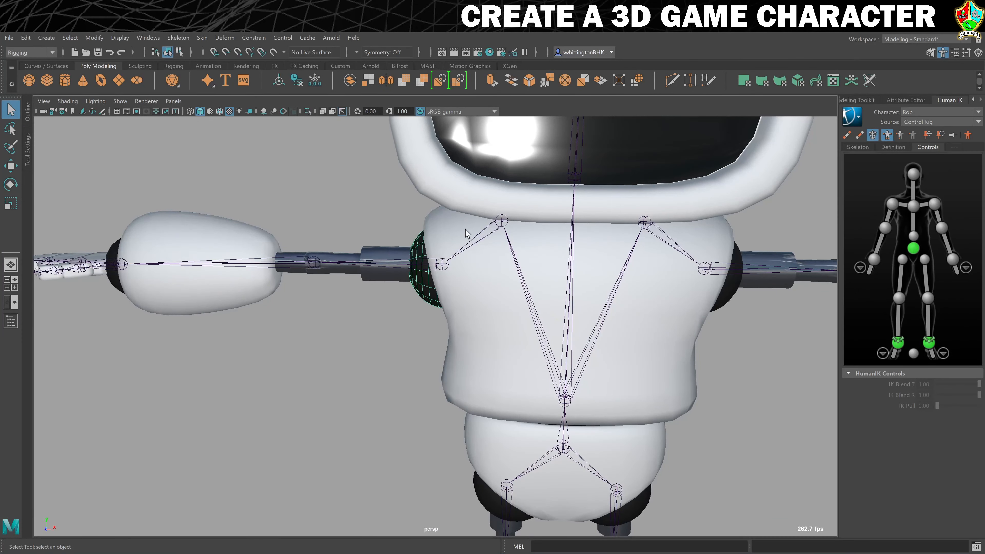
{"action": "left_click", "coordinate": [287, 258]}
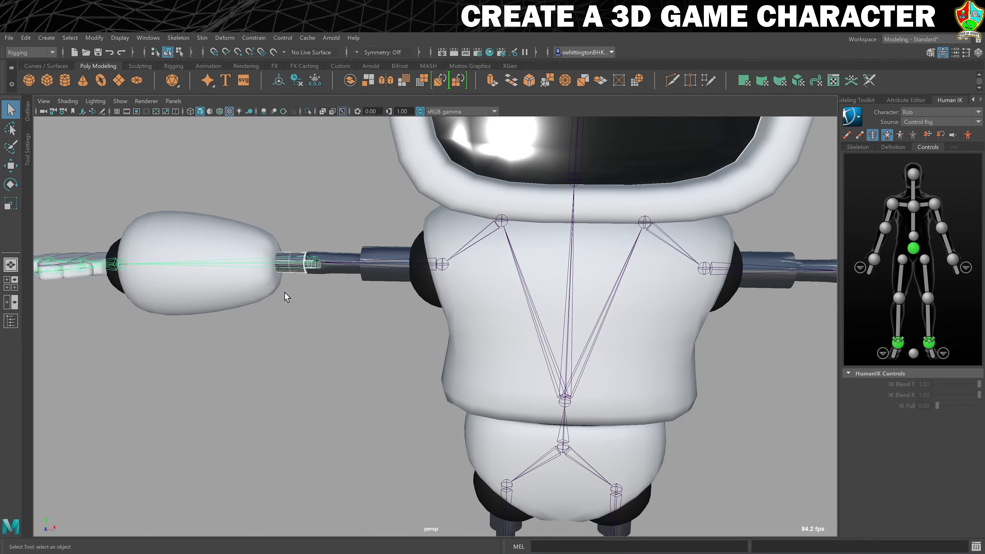
{"action": "key", "text": "p"}
- Parent the white right forearm to the elbow joint and the black right wrist ball to its matching joint
{"action": "left_click", "coordinate": [237, 241]}
{"action": "key", "text": "p"}
{"action": "left_click_drag", "start_coordinate": [223, 212], "coordinate": [170, 254], "text": "shift"}
{"action": "left_click", "coordinate": [116, 247]}
{"action": "key", "text": "p"}
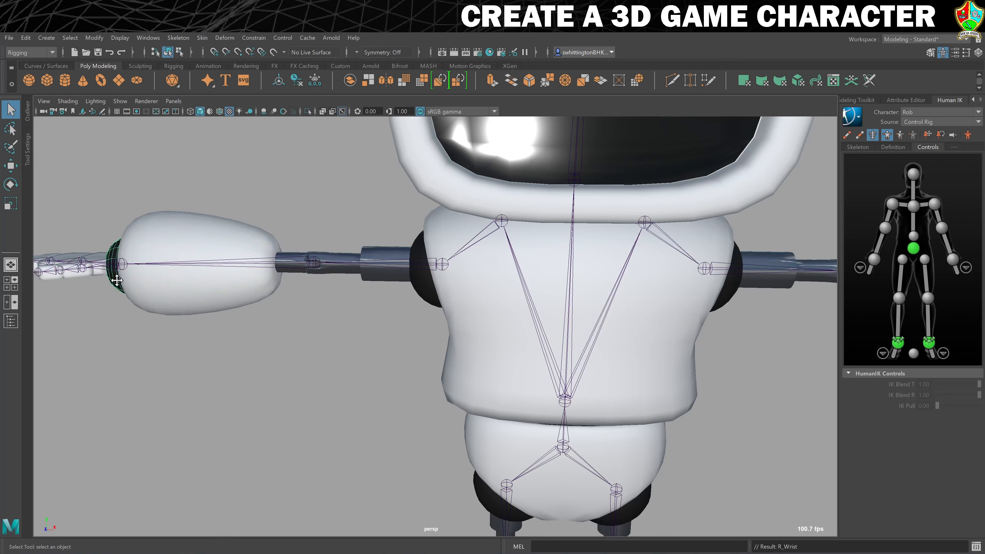
- Parent the right palm mesh to the right wrist joint
{"action": "middle_click_drag", "start_coordinate": [117, 280], "coordinate": [382, 300], "text": "alt"}
{"action": "scroll", "coordinate": [315, 266], "scroll_direction": "up", "scroll_amount": 5}
{"action": "left_click", "coordinate": [336, 241]}
{"action": "key", "text": "f"}
{"action": "scroll", "coordinate": [347, 247], "scroll_direction": "down", "scroll_amount": 5}
{"action": "left_click_drag", "start_coordinate": [350, 248], "coordinate": [364, 317], "text": "alt"}
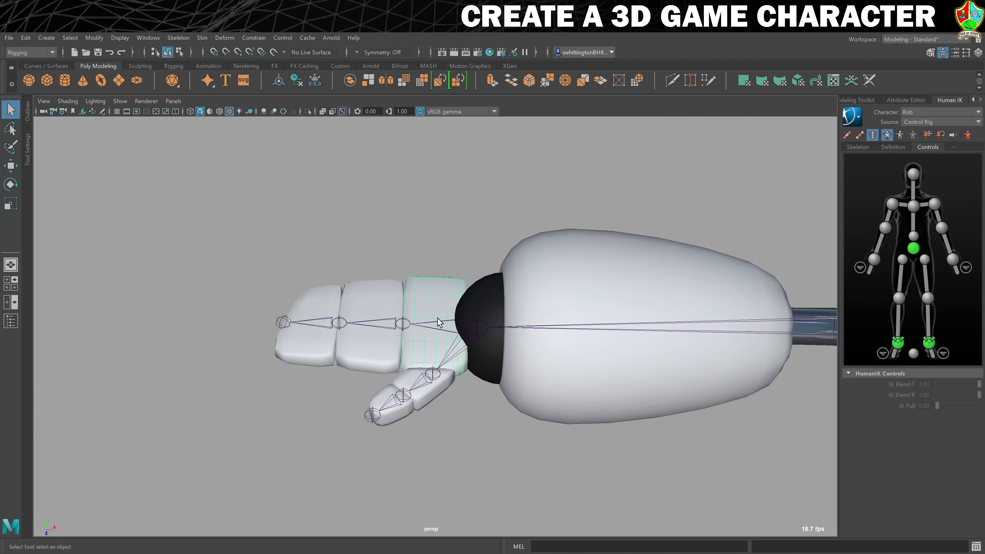
{"action": "left_click", "coordinate": [438, 319], "text": "shift"}
{"action": "key", "text": "p"}
- Parent the right hand's middle and tip finger segments to their matching finger joints
{"action": "left_click", "coordinate": [378, 298]}
{"action": "left_click", "coordinate": [375, 318], "text": "shift"}
{"action": "key", "text": "p"}
{"action": "left_click", "coordinate": [310, 310]}
{"action": "left_click", "coordinate": [311, 317], "text": "shift"}
{"action": "key", "text": "p"}
- Parent the right thumb's base and tip segments to their matching thumb joints
{"action": "left_click", "coordinate": [437, 391]}
{"action": "left_click", "coordinate": [421, 382], "text": "shift"}
{"action": "key", "text": "p"}
{"action": "left_click", "coordinate": [400, 408]}
{"action": "left_click", "coordinate": [393, 401], "text": "shift"}
{"action": "key", "text": "p"}
{"action": "left_click", "coordinate": [373, 382]}
{"action": "left_click", "coordinate": [391, 406]}
{"action": "left_click", "coordinate": [376, 386]}
{"action": "left_click", "coordinate": [389, 408]}
- Parent the black right hip ball to the hips joint at the centre of the pelvis
{"action": "scroll", "coordinate": [543, 380], "scroll_direction": "down", "scroll_amount": 6}
{"action": "middle_click_drag", "start_coordinate": [584, 377], "coordinate": [482, 260], "text": "alt"}
{"action": "left_click_drag", "start_coordinate": [482, 260], "coordinate": [508, 218], "text": "alt"}
{"action": "middle_click_drag", "start_coordinate": [508, 217], "coordinate": [388, 272], "text": "alt"}
{"action": "scroll", "coordinate": [389, 272], "scroll_direction": "up", "scroll_amount": 3}
{"action": "left_click", "coordinate": [539, 406]}
{"action": "left_click", "coordinate": [606, 350], "text": "shift"}
{"action": "key", "text": "p"}
- Parent the right upper-leg mesh to the right thigh joint and the grey lower-leg tube to the right knee joint
{"action": "middle_click_drag", "start_coordinate": [607, 350], "coordinate": [596, 244], "text": "alt"}
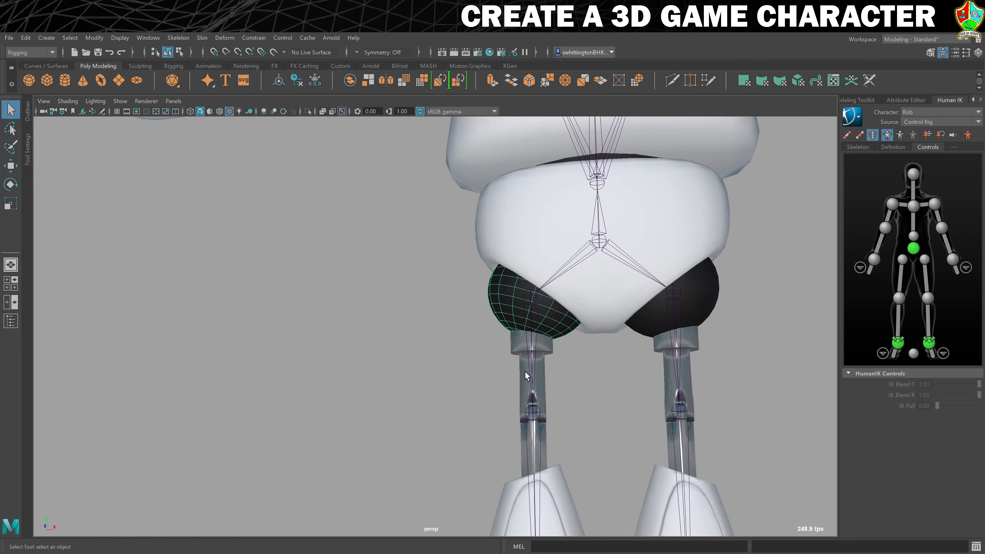
{"action": "left_click", "coordinate": [525, 371]}
{"action": "left_click", "coordinate": [533, 366], "text": "shift"}
{"action": "key", "text": "p"}
{"action": "left_click", "coordinate": [523, 457]}
{"action": "left_click", "coordinate": [535, 454], "text": "shift"}
{"action": "key", "text": "p"}
- Parent the white right shin cover to the right knee joint and the right foot mesh to the right ankle joint
{"action": "middle_click_drag", "start_coordinate": [566, 448], "coordinate": [557, 322], "text": "alt"}
{"action": "left_click", "coordinate": [502, 388]}
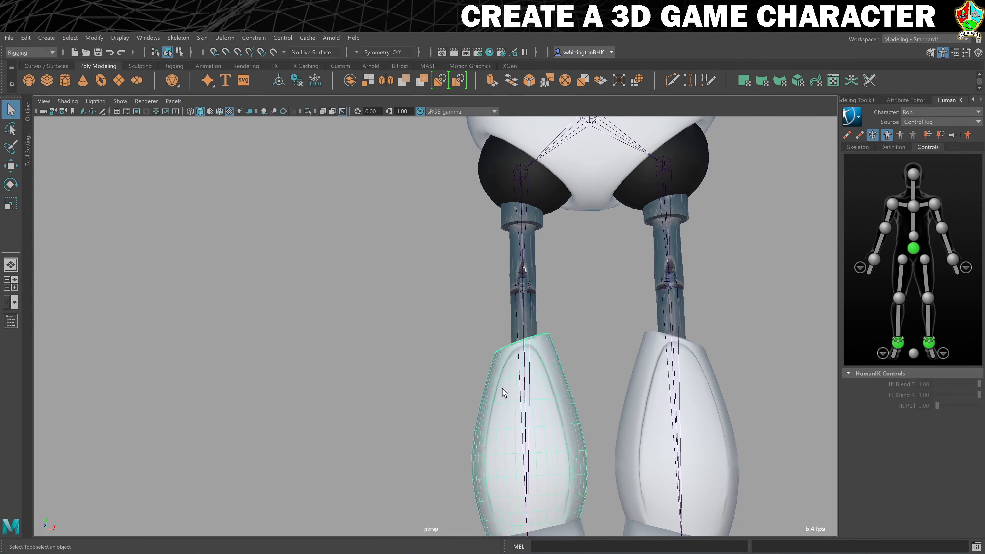
{"action": "left_click", "coordinate": [523, 389], "text": "shift"}
{"action": "key", "text": "p"}
{"action": "scroll", "coordinate": [546, 391], "scroll_direction": "down", "scroll_amount": 3}
{"action": "middle_click_drag", "start_coordinate": [547, 391], "coordinate": [556, 243], "text": "alt"}
{"action": "left_click", "coordinate": [486, 362]}
{"action": "left_click", "coordinate": [516, 359], "text": "shift"}
{"action": "key", "text": "p"}
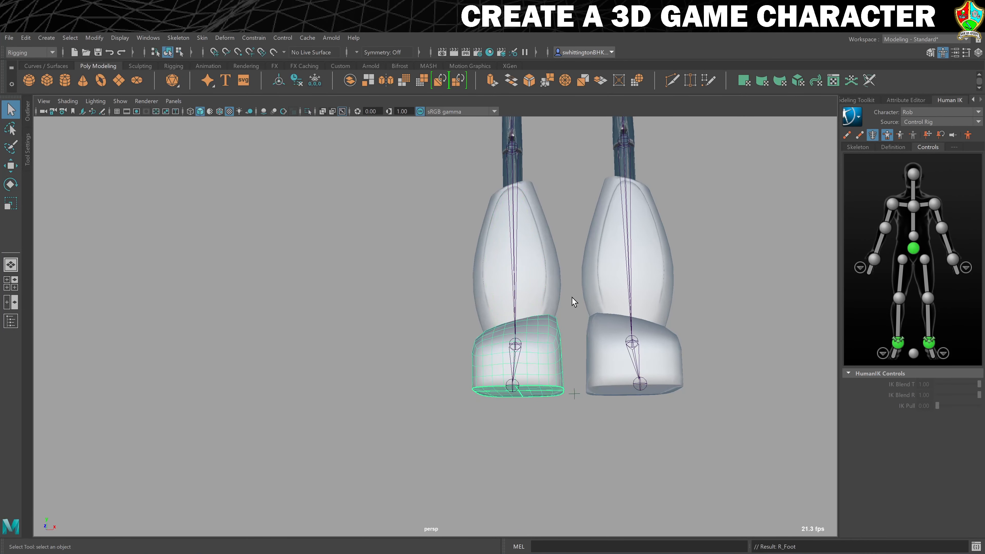
- Hide the character's skeleton and show the control rig's FK and IK effectors
{"action": "key", "text": "a"}
{"action": "mouse_move", "coordinate": [568, 292]}
{"action": "left_mouse_down", "text": "alt"}
{"action": "mouse_move", "coordinate": [549, 300]}
{"action": "mouse_move", "coordinate": [558, 299]}
{"action": "left_mouse_up", "text": "alt"}
{"action": "right_click_drag", "start_coordinate": [558, 299], "coordinate": [674, 323], "text": "alt"}
{"action": "middle_click_drag", "start_coordinate": [602, 281], "coordinate": [576, 382], "text": "alt"}
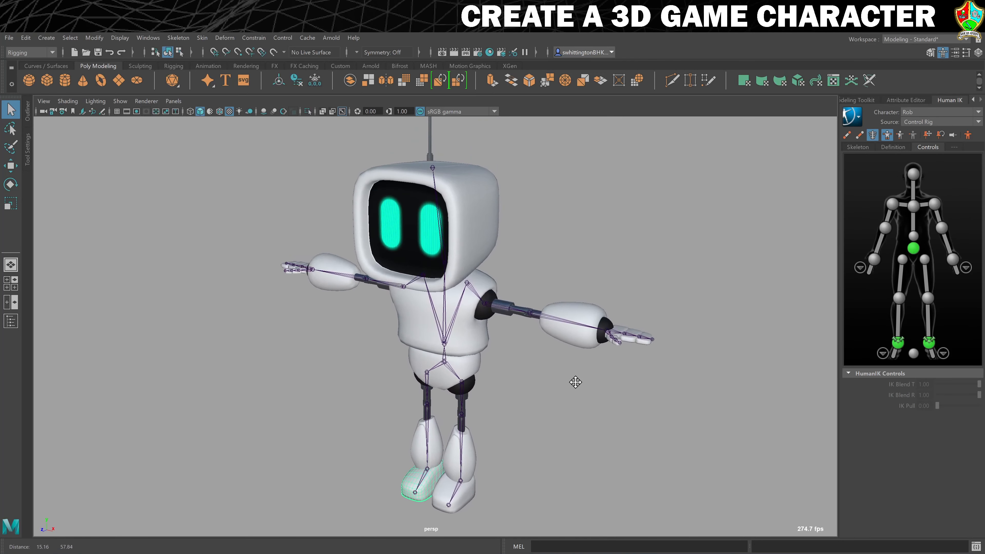
{"action": "left_click_drag", "start_coordinate": [575, 382], "coordinate": [475, 365], "text": "alt"}
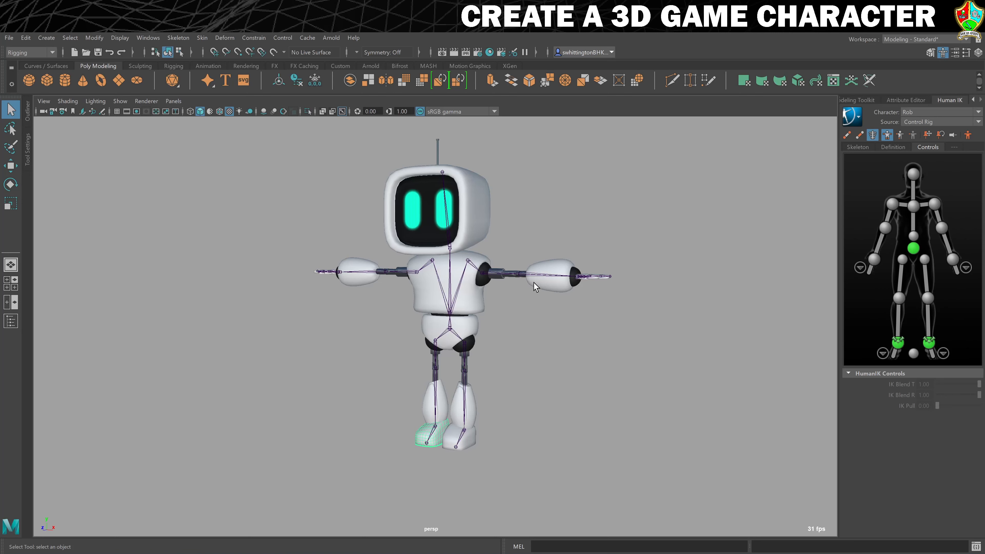
{"action": "left_click", "coordinate": [873, 136]}
{"action": "left_click", "coordinate": [860, 135]}
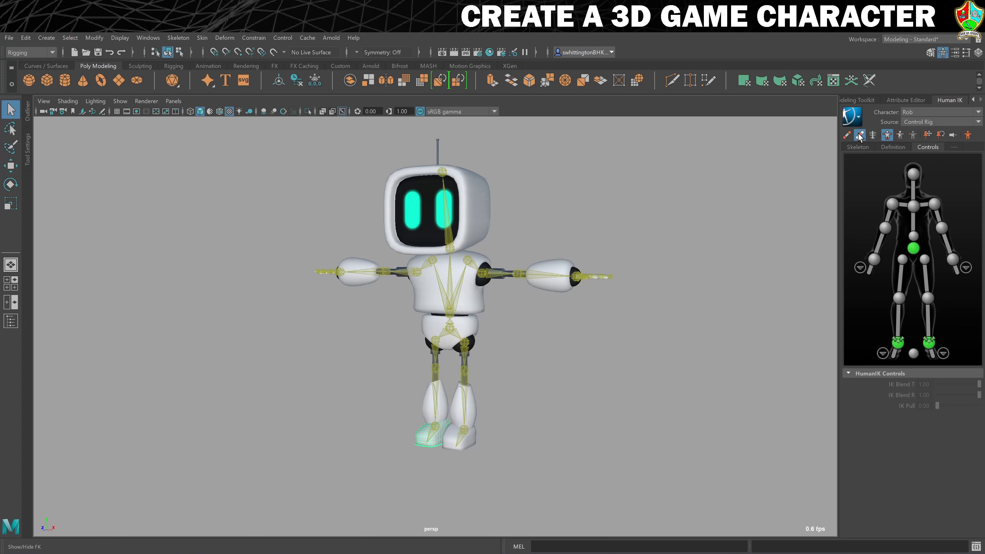
{"action": "left_click", "coordinate": [850, 134]}
{"action": "left_click", "coordinate": [635, 390]}
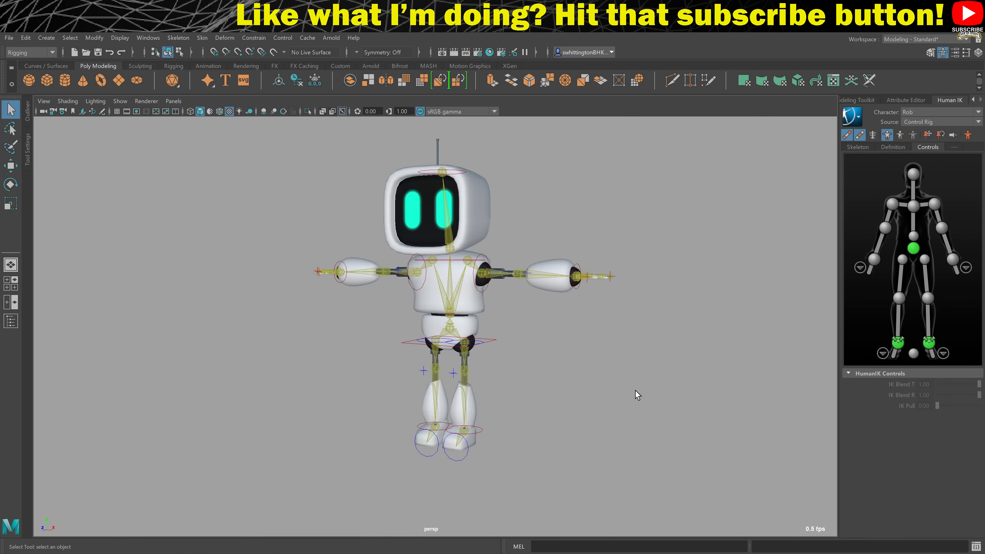
{"action": "scroll", "coordinate": [625, 335], "scroll_direction": "up", "scroll_amount": 4}
{"action": "scroll", "coordinate": [627, 337], "scroll_direction": "down", "scroll_amount": 1}
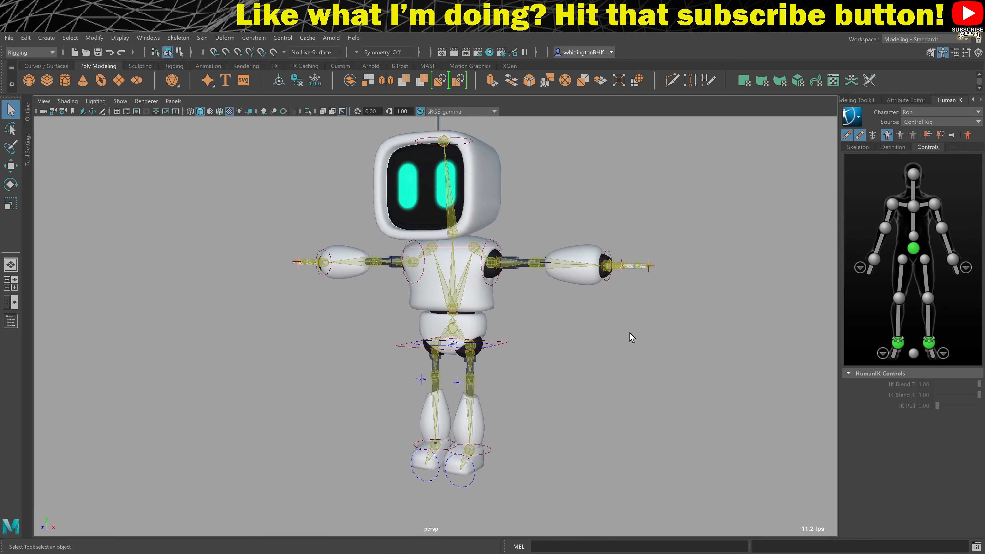
- Try lowering the hips effector to test how the whole body follows, and undo the move
{"action": "left_click", "coordinate": [503, 343]}
{"action": "key", "text": "w"}
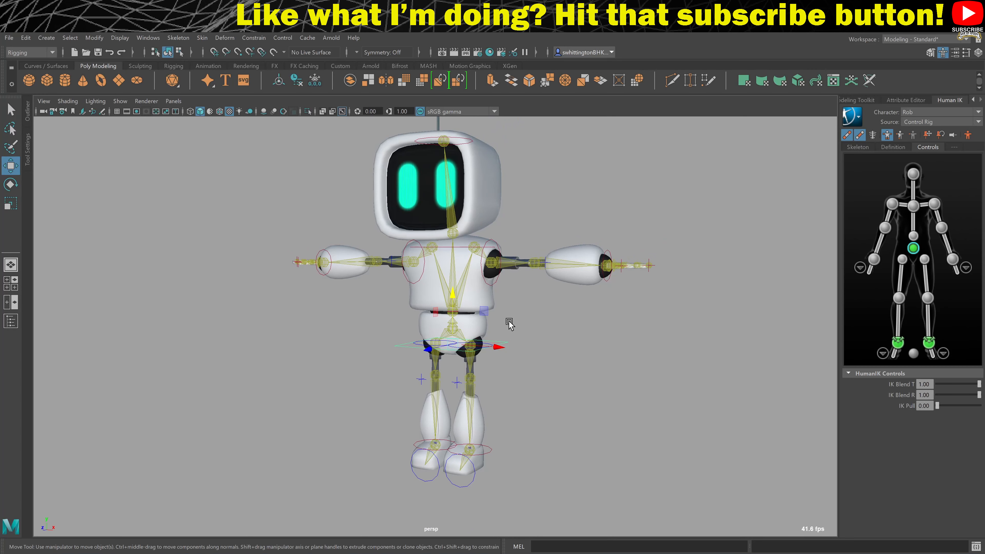
{"action": "left_click_drag", "start_coordinate": [453, 298], "coordinate": [464, 321]}
{"action": "key", "text": "ctrl+z"}
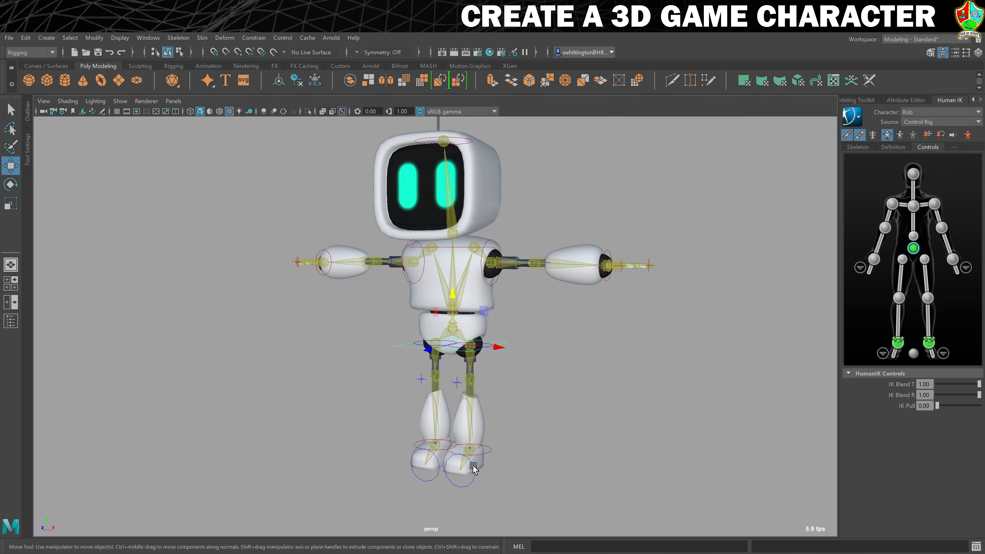
- Try moving the left and right ankle effectors to test how each leg bends, and undo each move
{"action": "left_click", "coordinate": [484, 460]}
{"action": "left_click_drag", "start_coordinate": [489, 442], "coordinate": [532, 423]}
{"action": "left_click", "coordinate": [485, 451]}
{"action": "key", "text": "ctrl+z"}
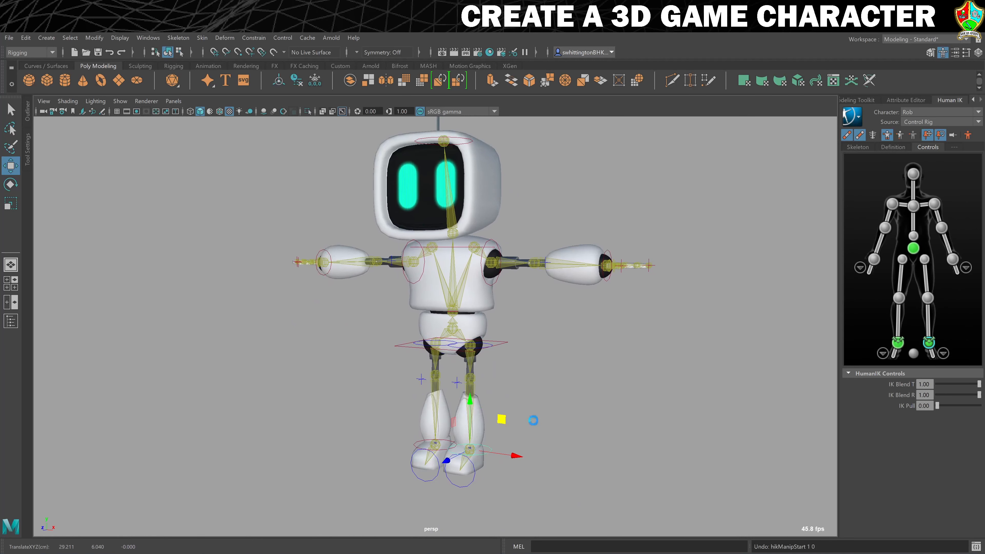
{"action": "left_click_drag", "start_coordinate": [407, 430], "coordinate": [420, 449]}
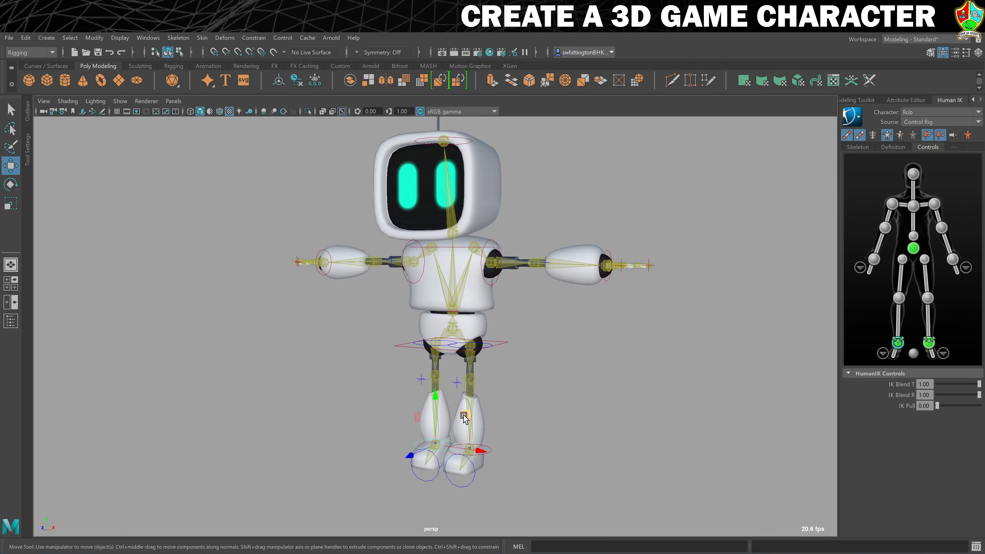
{"action": "left_click_drag", "start_coordinate": [464, 415], "coordinate": [455, 387]}
{"action": "key", "text": "ctrl+z"}
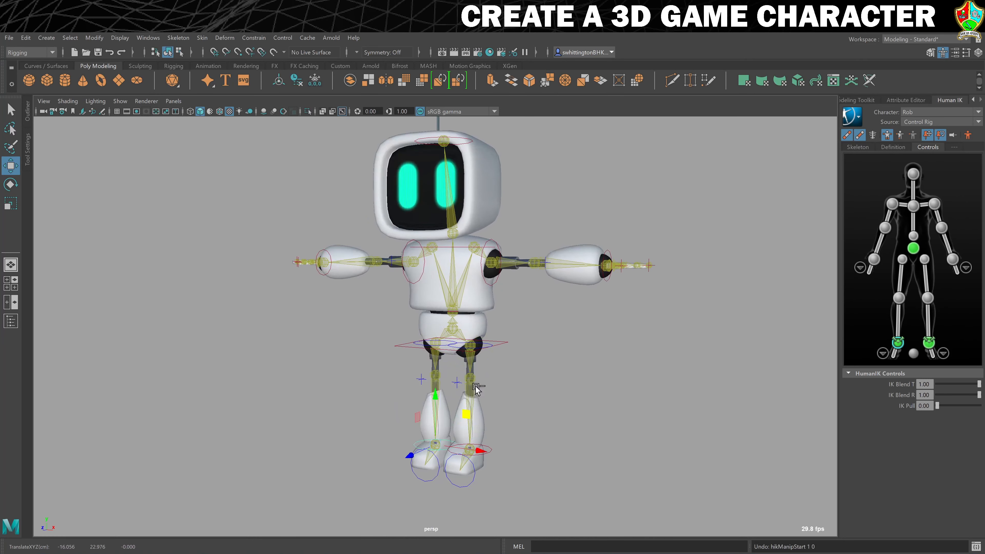
- Try lowering the left and right wrist effectors to test how each arm follows, and undo each move
{"action": "left_click", "coordinate": [609, 264]}
{"action": "left_click_drag", "start_coordinate": [643, 231], "coordinate": [602, 308]}
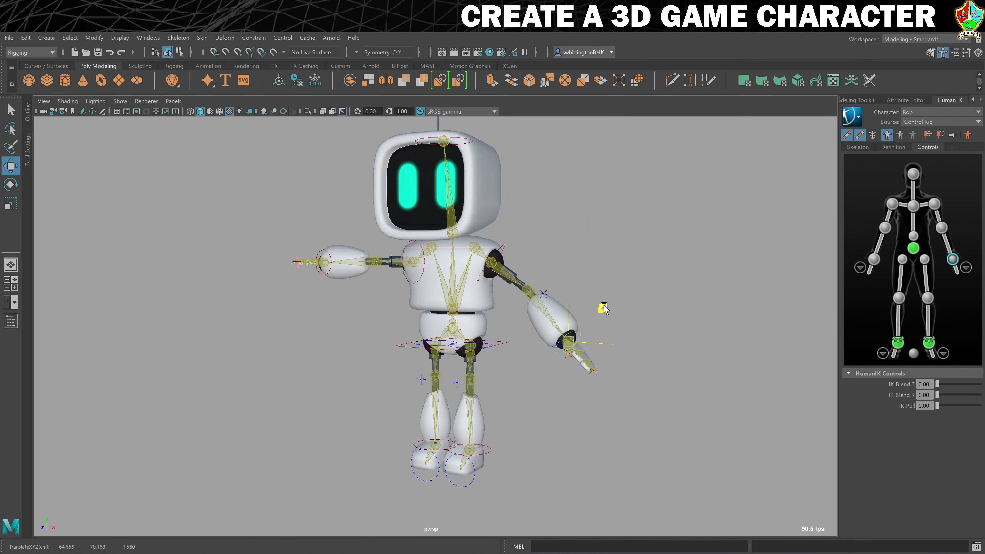
{"action": "key", "text": "ctrl+z"}
{"action": "left_click", "coordinate": [327, 253]}
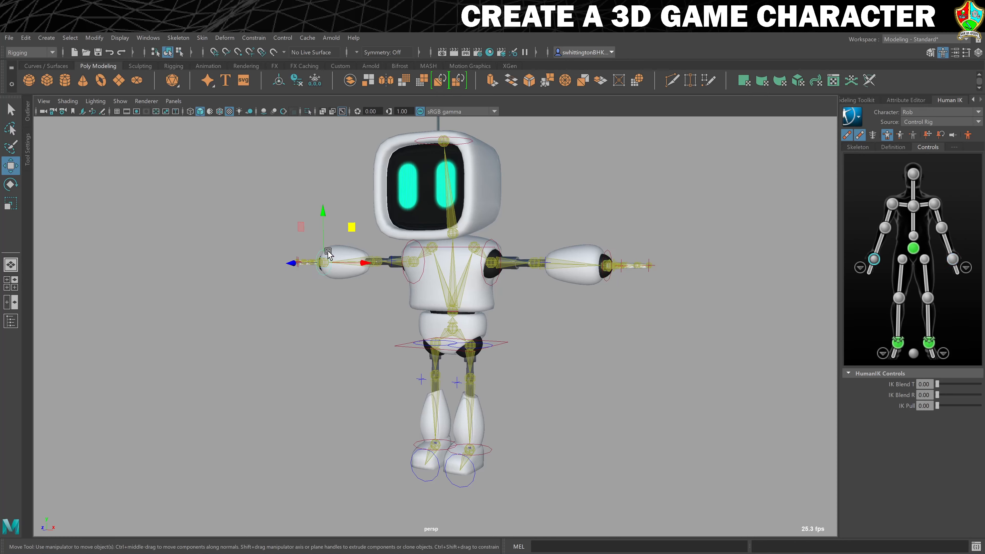
{"action": "left_click_drag", "start_coordinate": [354, 228], "coordinate": [405, 320]}
{"action": "key", "text": "ctrl+z"}
- Try moving and rotating the head effector to test the head's motion, undo the changes and clear the selection
{"action": "middle_click_drag", "start_coordinate": [484, 162], "coordinate": [483, 206], "text": "alt"}
{"action": "left_click", "coordinate": [464, 184]}
{"action": "left_click_drag", "start_coordinate": [421, 182], "coordinate": [438, 221]}
{"action": "key", "text": "e"}
{"action": "left_click_drag", "start_coordinate": [418, 164], "coordinate": [491, 204]}
{"action": "key", "text": "ctrl+z"}
{"action": "left_click", "coordinate": [697, 255]}
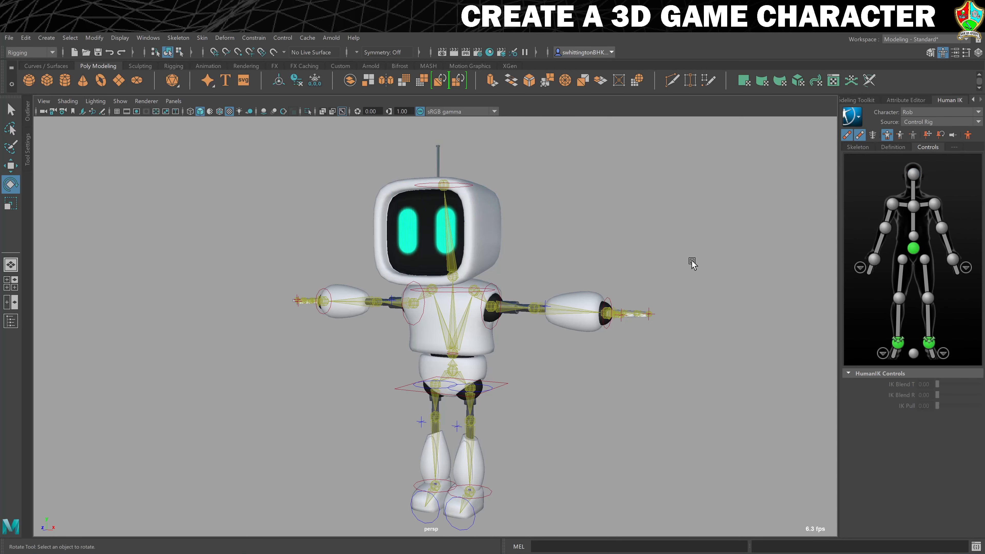
- Try rotating the left hand's fingertip effector to test how the finger meshes follow
{"action": "scroll", "coordinate": [692, 264], "scroll_direction": "up", "scroll_amount": 5}
{"action": "middle_click_drag", "start_coordinate": [739, 270], "coordinate": [450, 270], "text": "alt"}
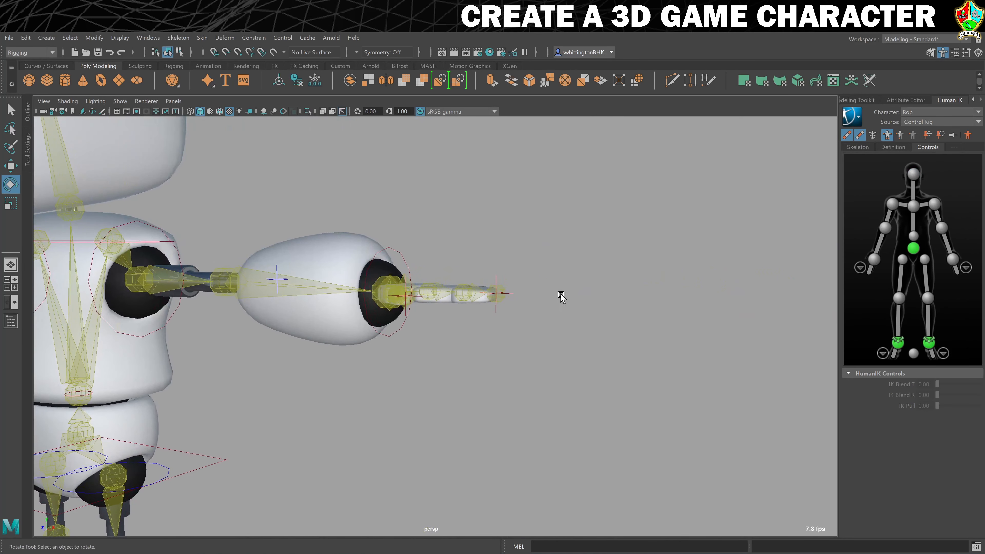
{"action": "scroll", "coordinate": [560, 294], "scroll_direction": "up", "scroll_amount": 5}
{"action": "scroll", "coordinate": [507, 291], "scroll_direction": "down", "scroll_amount": 3}
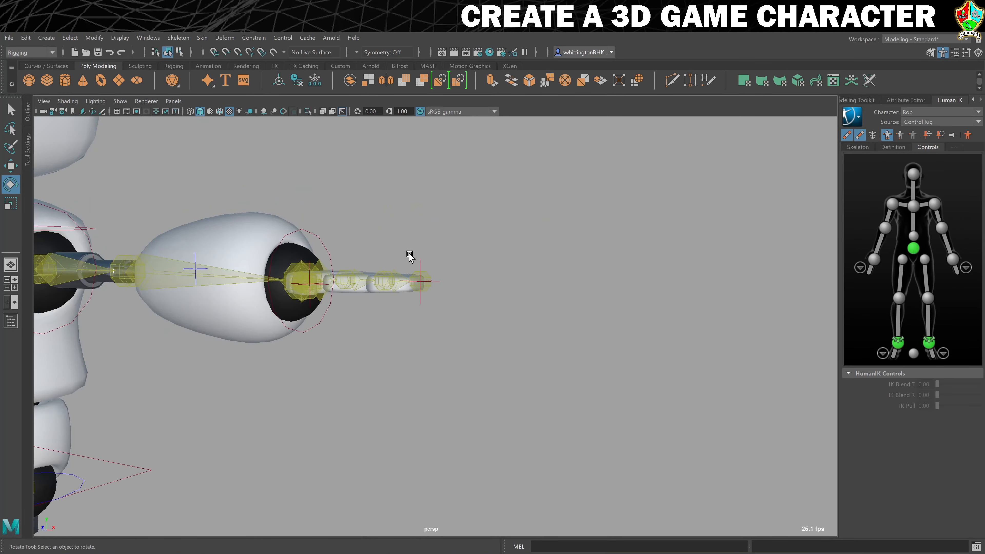
{"action": "left_click_drag", "start_coordinate": [434, 264], "coordinate": [534, 345]}
{"action": "key", "text": "f"}
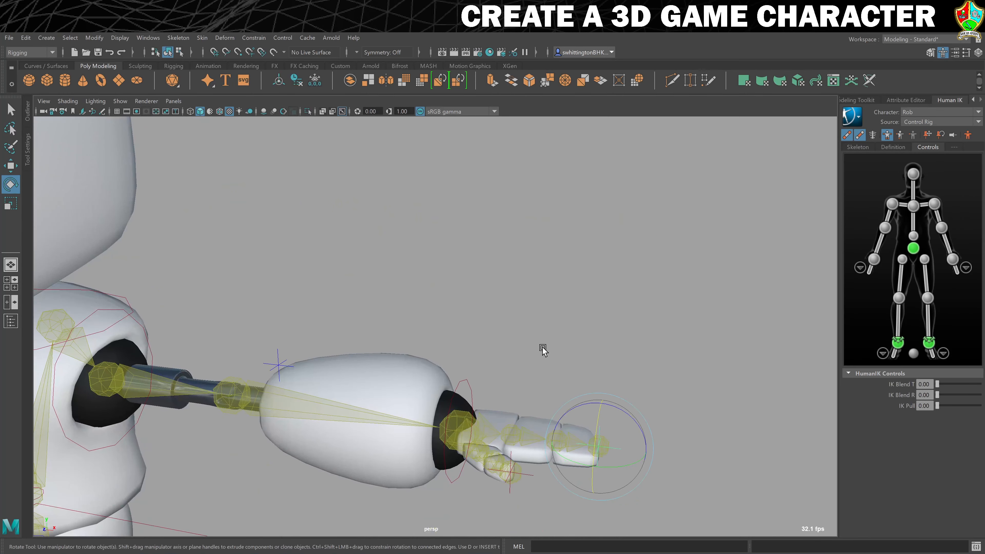
{"action": "scroll", "coordinate": [549, 336], "scroll_direction": "down", "scroll_amount": 5}
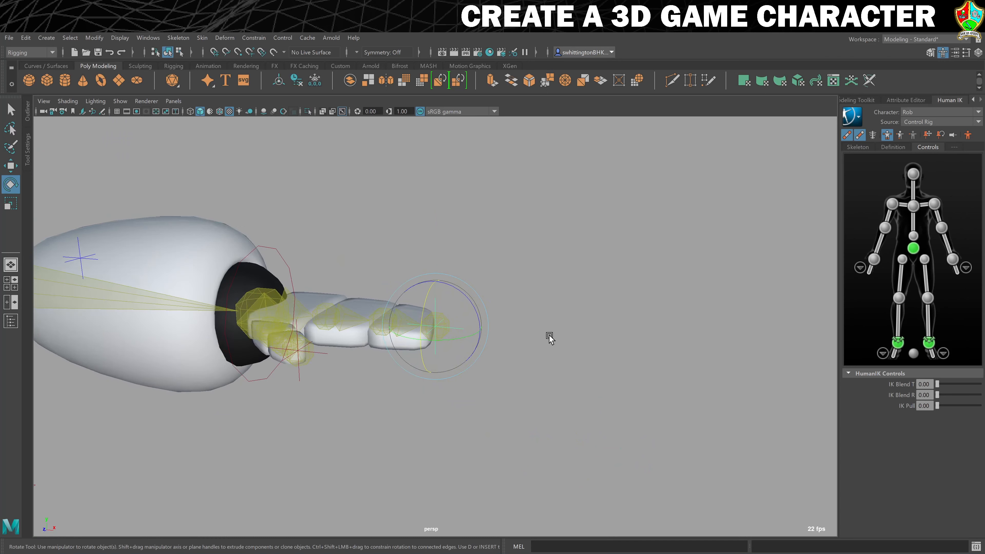
{"action": "left_click_drag", "start_coordinate": [474, 301], "coordinate": [458, 361]}
- Try rotating the left thumb's effector and joint control to test its bend, undo the rotation and clear the selection
{"action": "left_click", "coordinate": [323, 353]}
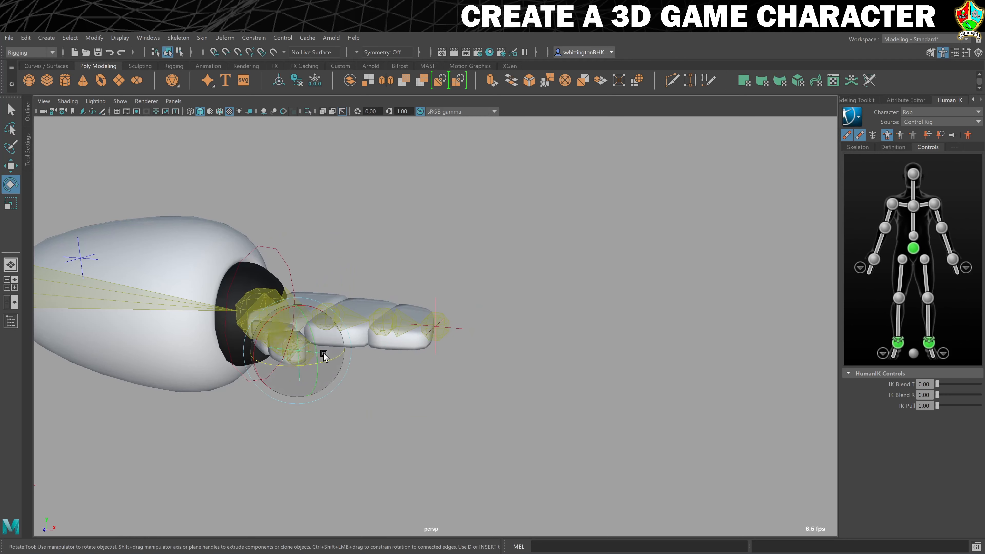
{"action": "mouse_move", "coordinate": [307, 320]}
{"action": "left_mouse_down"}
{"action": "mouse_move", "coordinate": [314, 369]}
{"action": "mouse_move", "coordinate": [321, 327]}
{"action": "left_mouse_up"}
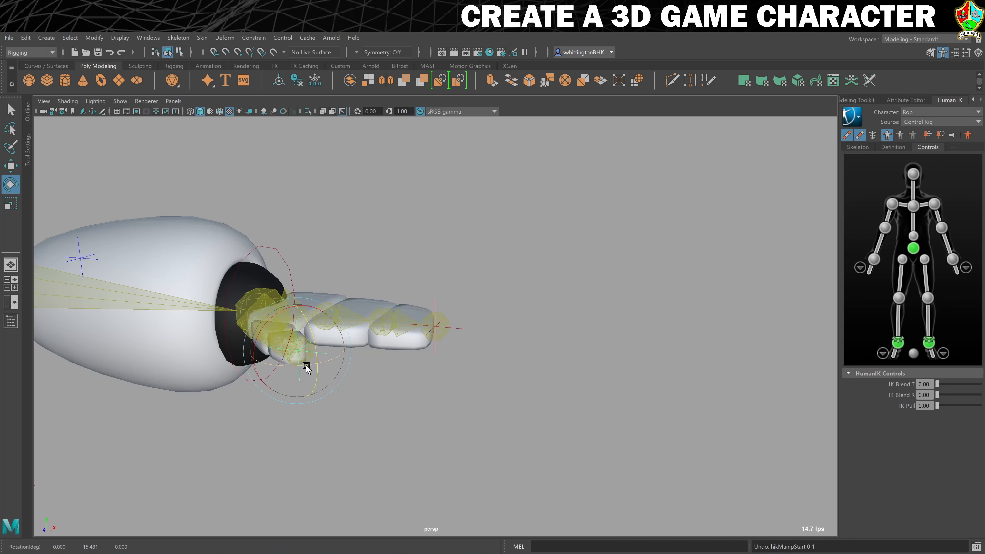
{"action": "left_click_drag", "start_coordinate": [306, 366], "coordinate": [337, 378]}
{"action": "key", "text": "ctrl+z"}
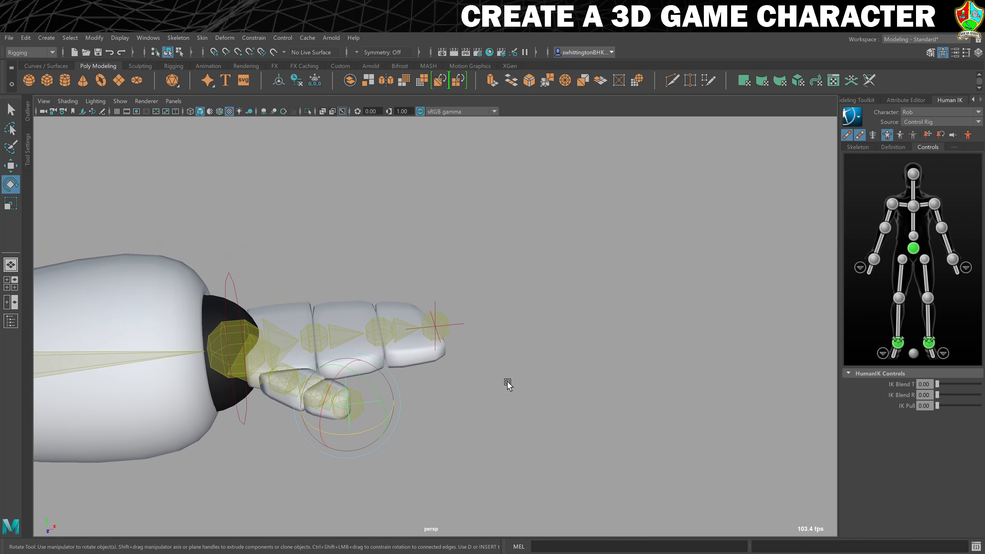
{"action": "left_click", "coordinate": [507, 383]}
{"action": "left_click", "coordinate": [318, 384]}
{"action": "left_click_drag", "start_coordinate": [312, 418], "coordinate": [351, 397]}
{"action": "scroll", "coordinate": [468, 389], "scroll_direction": "down", "scroll_amount": 5}
{"action": "scroll", "coordinate": [464, 404], "scroll_direction": "down", "scroll_amount": 5}
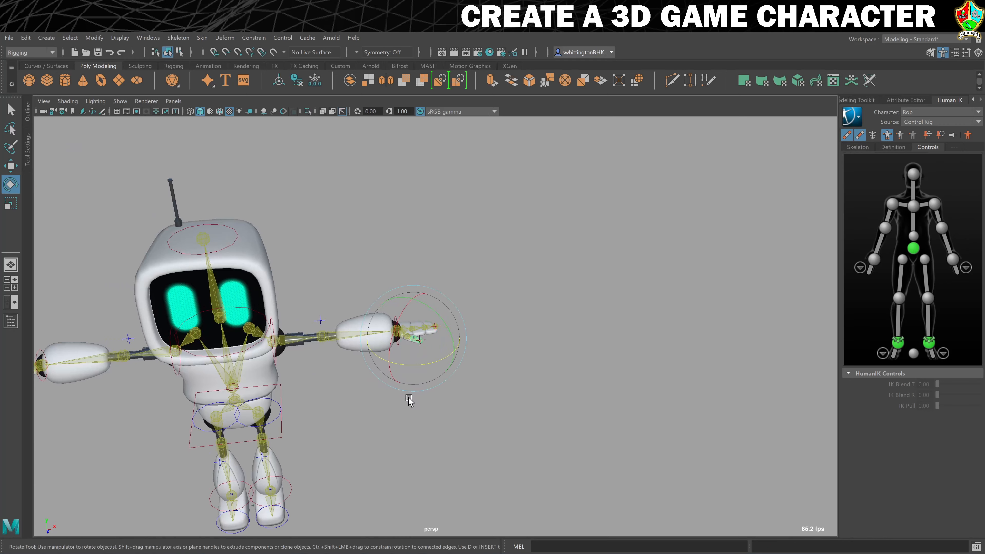
{"action": "middle_click_drag", "start_coordinate": [408, 399], "coordinate": [596, 388], "text": "alt"}
{"action": "left_click_drag", "start_coordinate": [596, 388], "coordinate": [564, 377], "text": "alt"}
{"action": "left_click", "coordinate": [539, 424]}
- Set the Geo display layer to Reference mode so the robot meshes cannot be selected
{"action": "middle_click_drag", "start_coordinate": [539, 424], "coordinate": [571, 394], "text": "alt"}
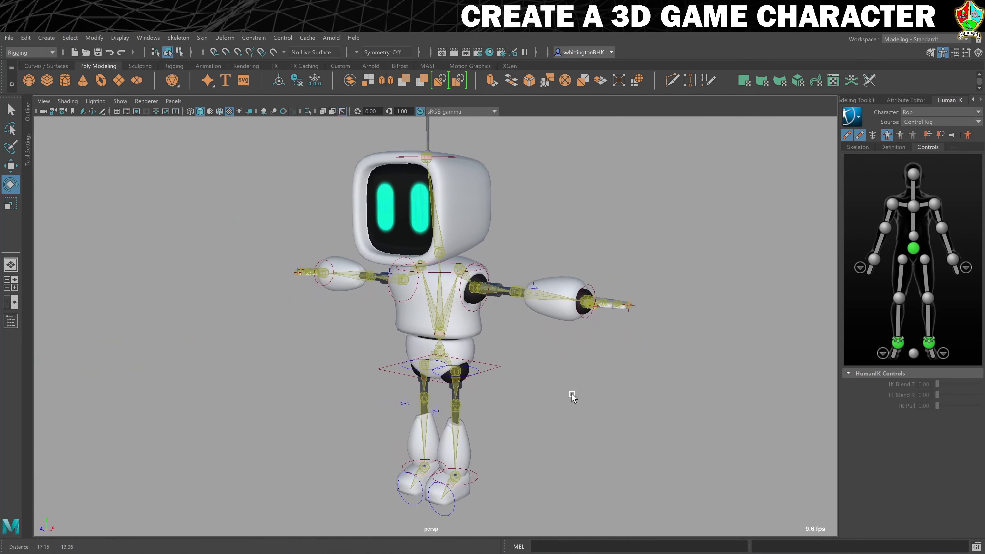
{"action": "right_click_drag", "start_coordinate": [579, 395], "coordinate": [482, 399], "text": "alt"}
{"action": "left_click_drag", "start_coordinate": [536, 394], "coordinate": [525, 394], "text": "alt"}
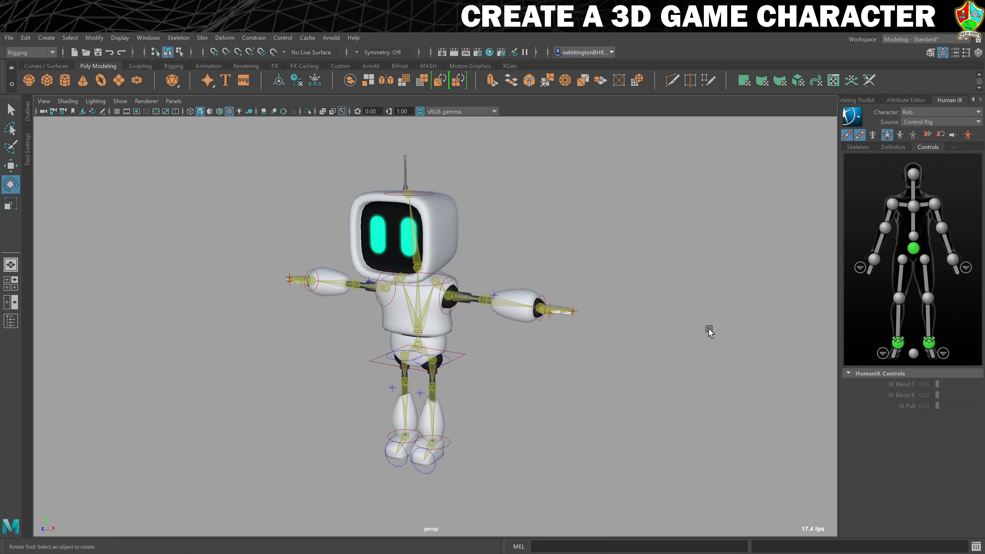
{"action": "left_click", "coordinate": [857, 100]}
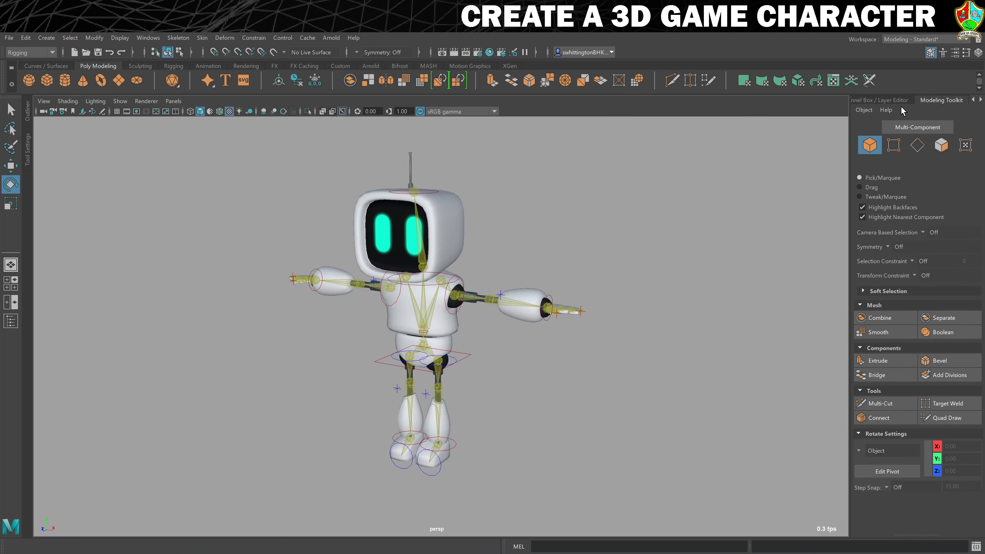
{"action": "left_click", "coordinate": [878, 100]}
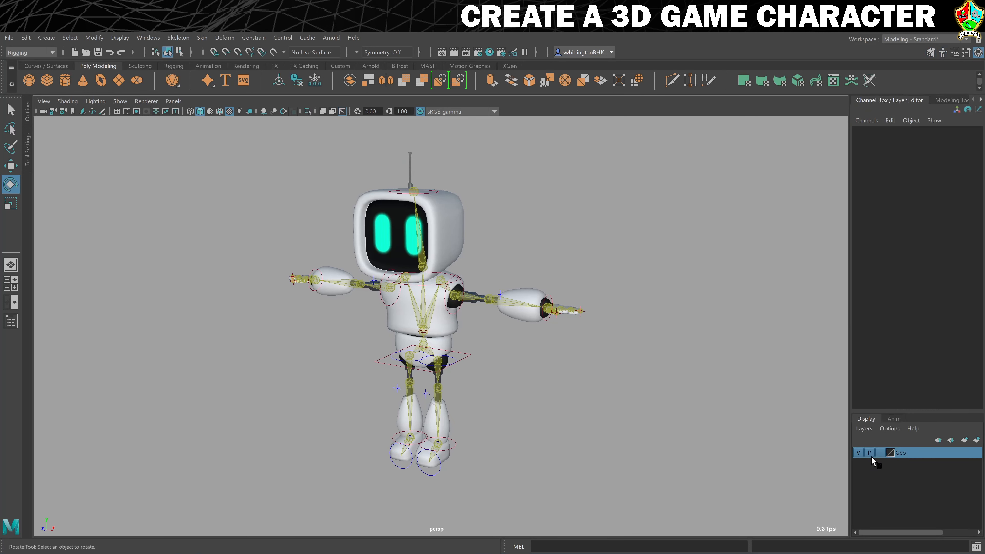
{"action": "left_click", "coordinate": [878, 453]}
{"action": "left_click", "coordinate": [879, 454]}
- Try lowering the left wrist effector with the Geo layer referenced, undo the move and clear the selection
{"action": "left_click", "coordinate": [554, 303]}
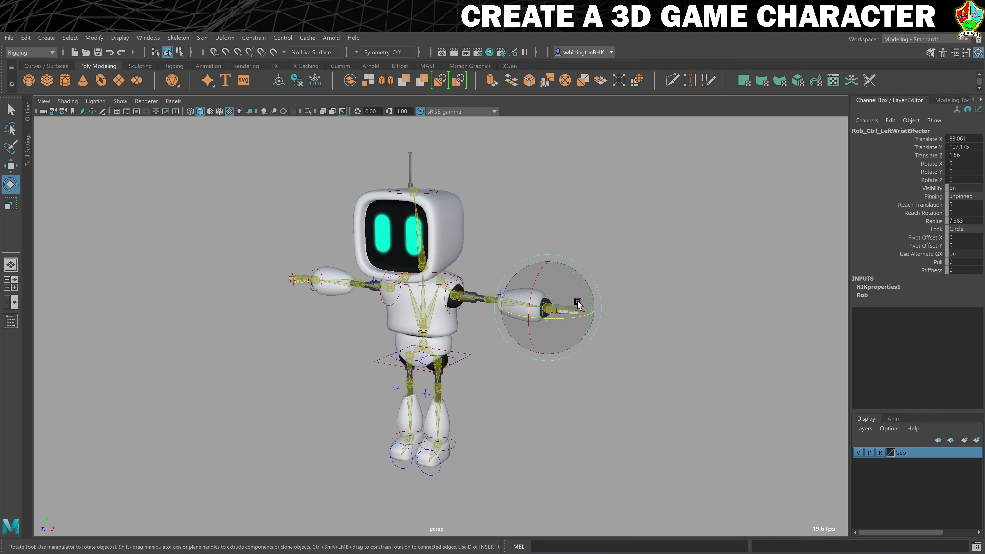
{"action": "key", "text": "w"}
{"action": "left_click_drag", "start_coordinate": [577, 303], "coordinate": [557, 320]}
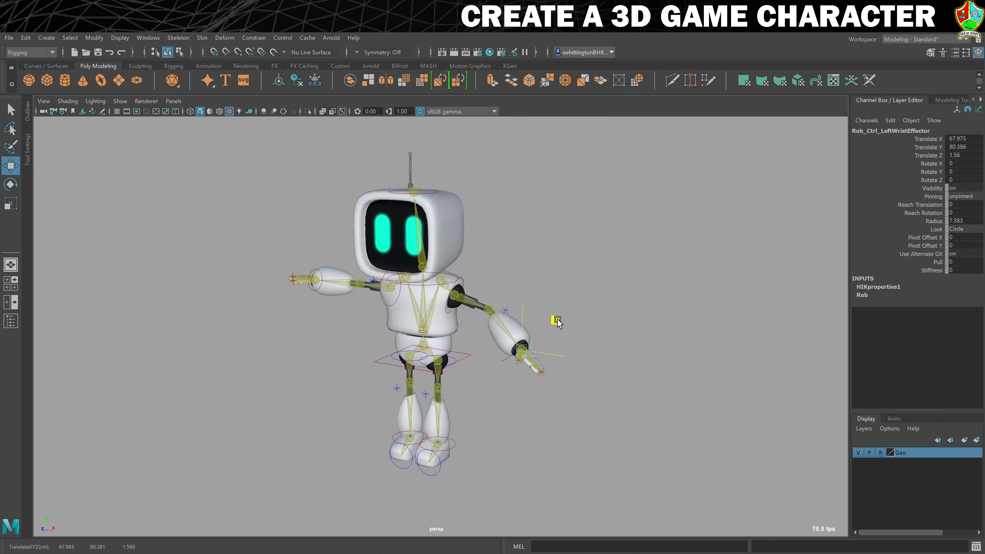
{"action": "key", "text": "ctrl+z"}
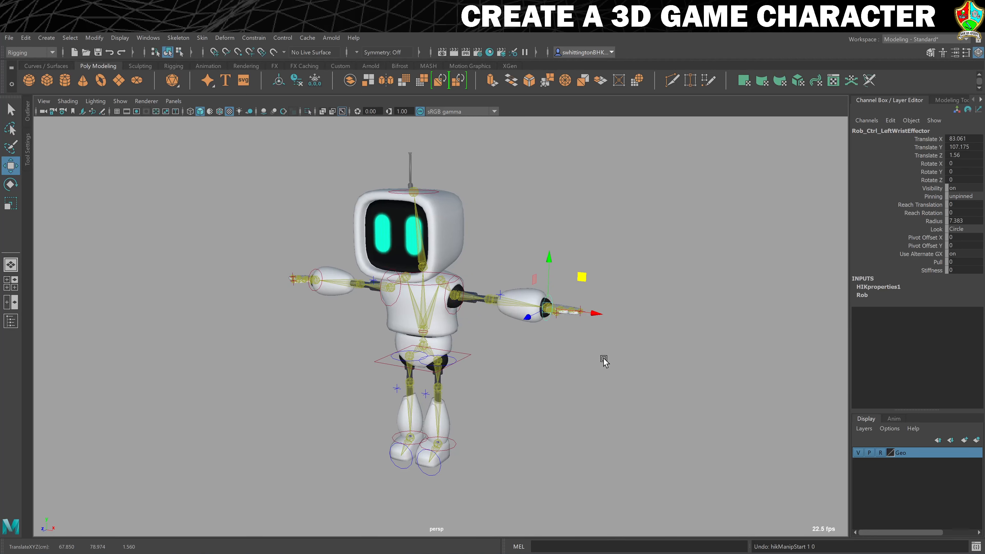
{"action": "left_click", "coordinate": [589, 370]}
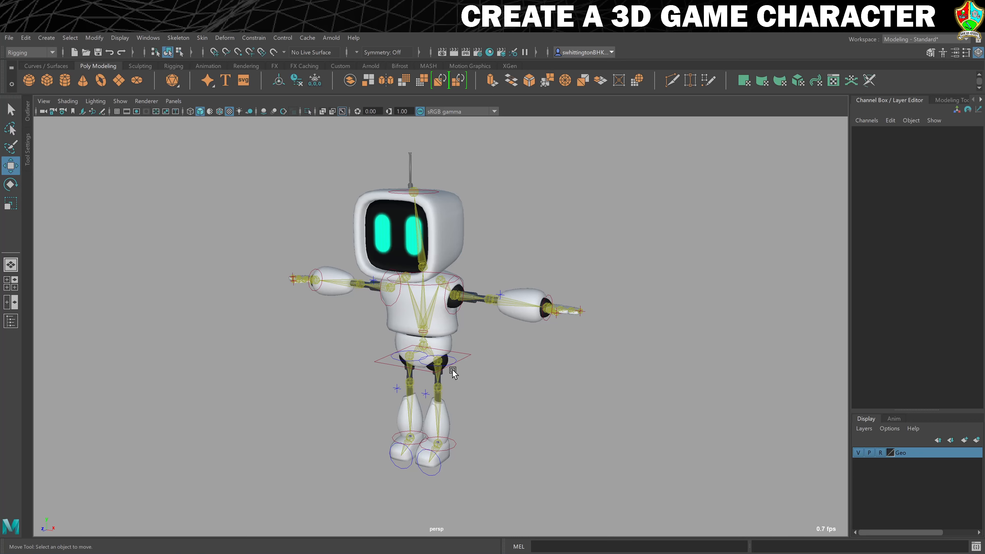
- Bring up the scene's file commands
{"action": "left_click", "coordinate": [9, 38]}
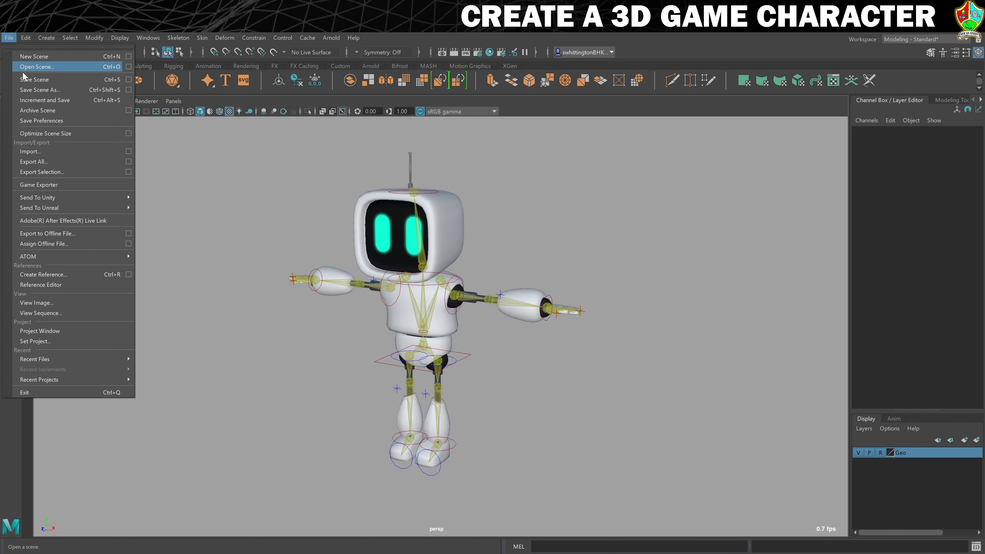